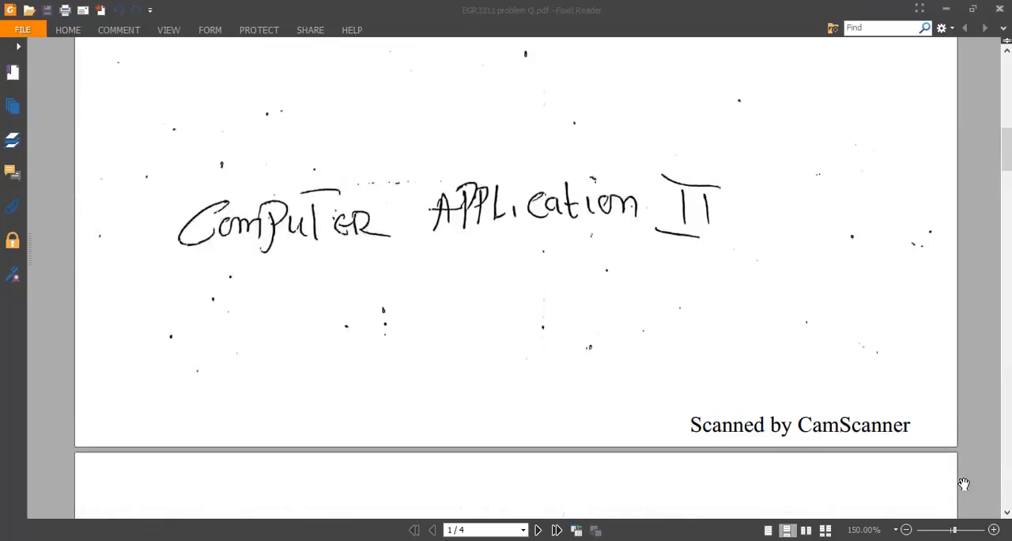
{"action": "scroll", "coordinate": [964, 484], "scroll_direction": "up", "scroll_amount": 10}
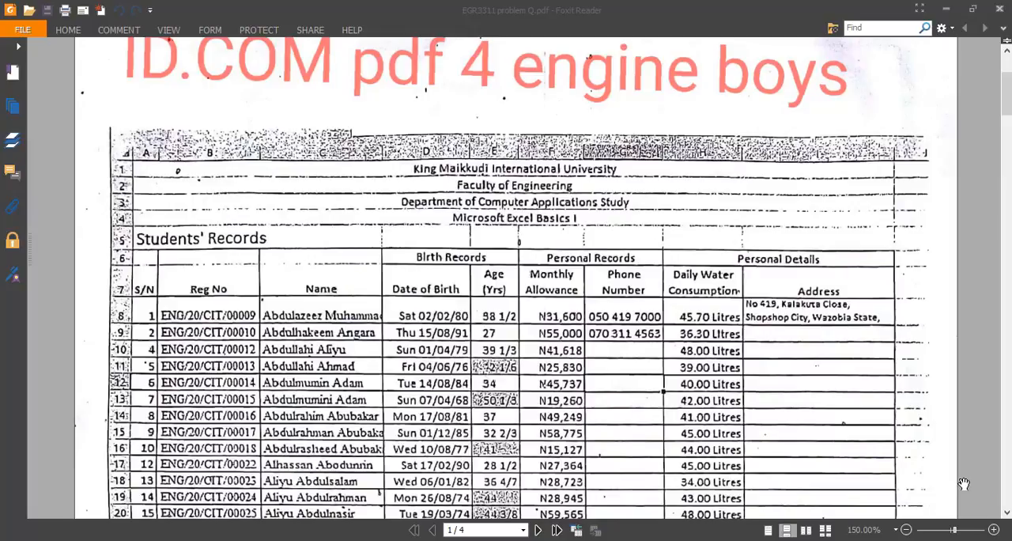
Review the Practice Question 2 power table on page 2 of the EGR3311 problem PDF
{"action": "scroll", "coordinate": [834, 405], "scroll_direction": "down", "scroll_amount": 3}
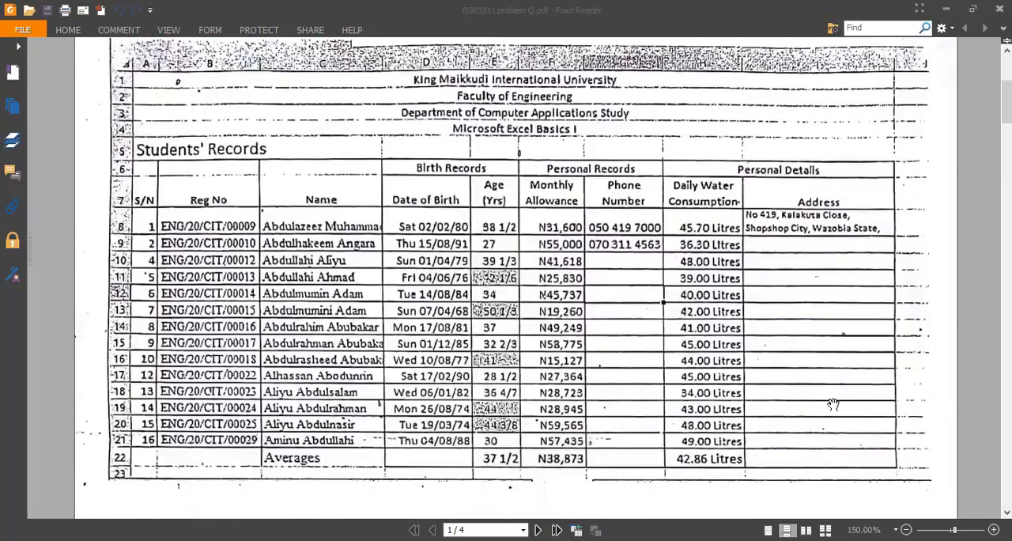
{"action": "scroll", "coordinate": [833, 404], "scroll_direction": "down", "scroll_amount": 15}
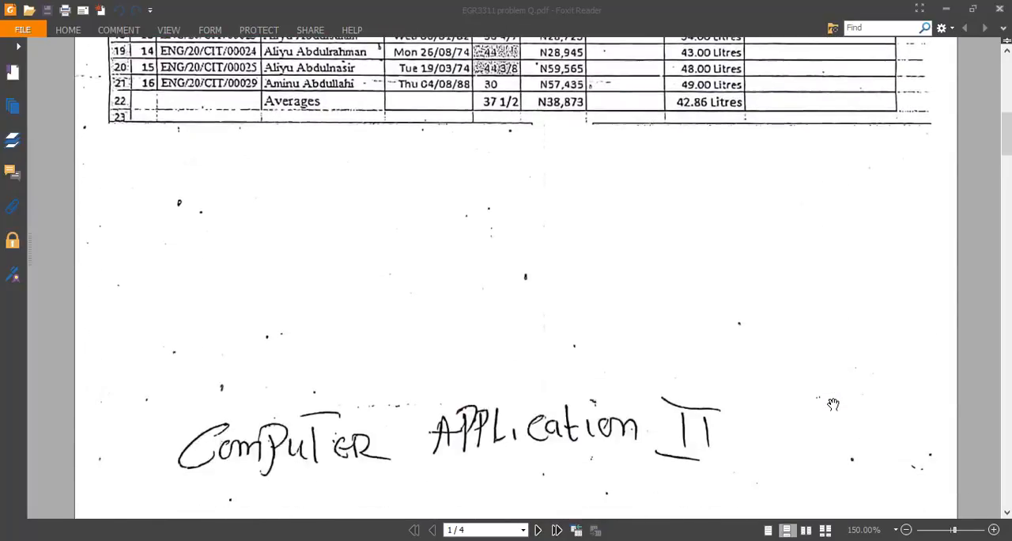
{"action": "scroll", "coordinate": [834, 404], "scroll_direction": "down", "scroll_amount": 4}
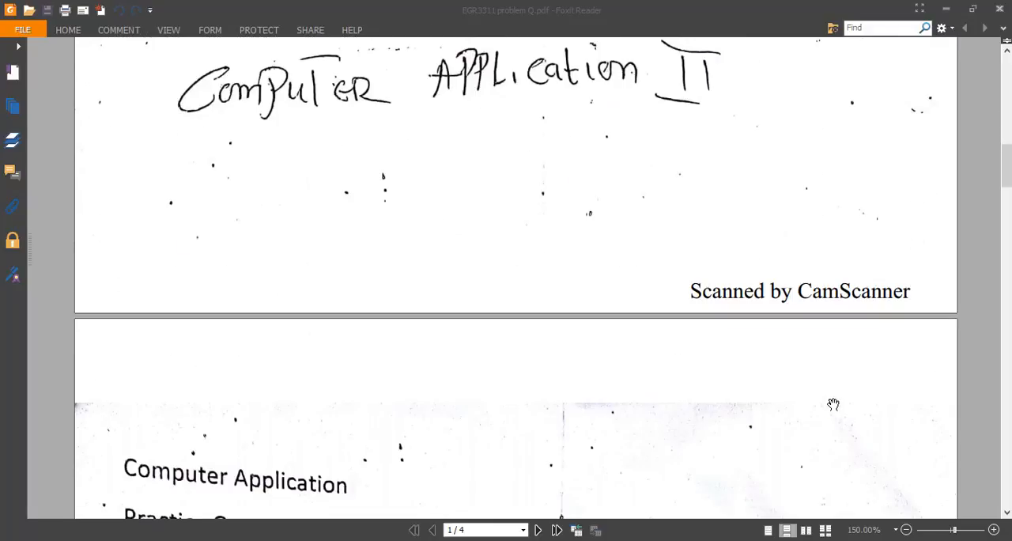
{"action": "scroll", "coordinate": [833, 404], "scroll_direction": "down", "scroll_amount": 10}
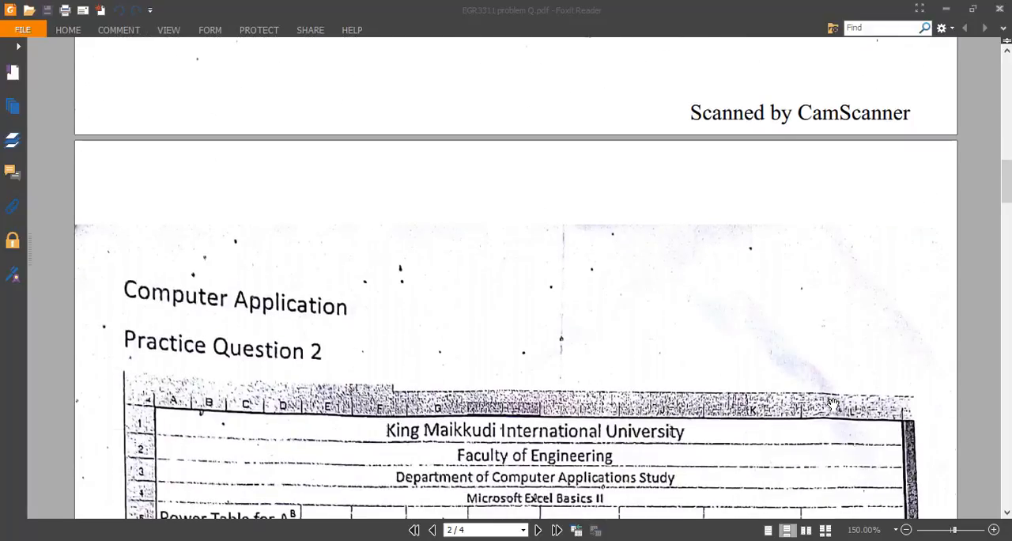
{"action": "scroll", "coordinate": [833, 405], "scroll_direction": "down", "scroll_amount": 2}
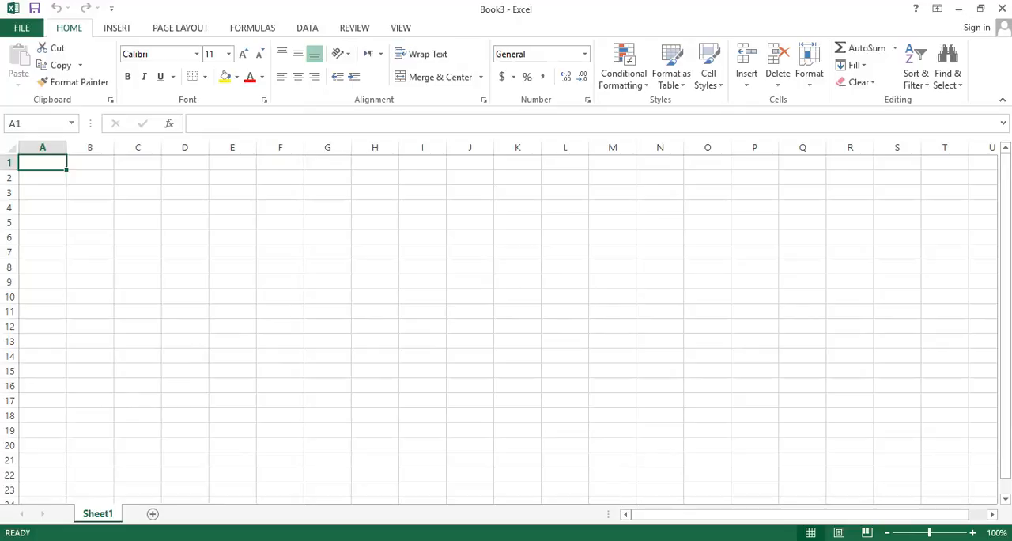
{"action": "left_click", "coordinate": [473, 540]}
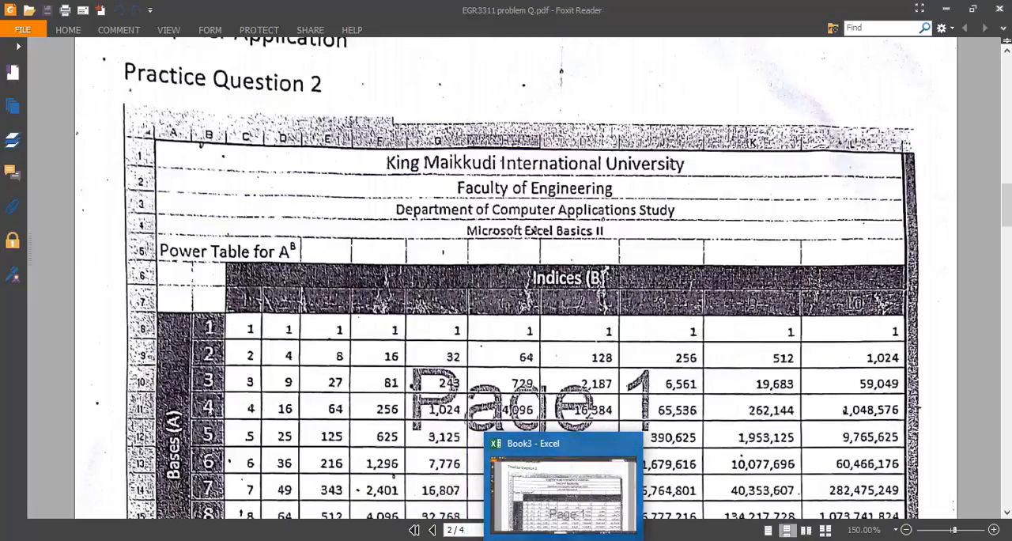
Switch to the blank Excel workbook and enter "King aikuddi International University" in A1 and "Faculty Of Engineering" in A2
{"action": "left_click", "coordinate": [605, 540]}
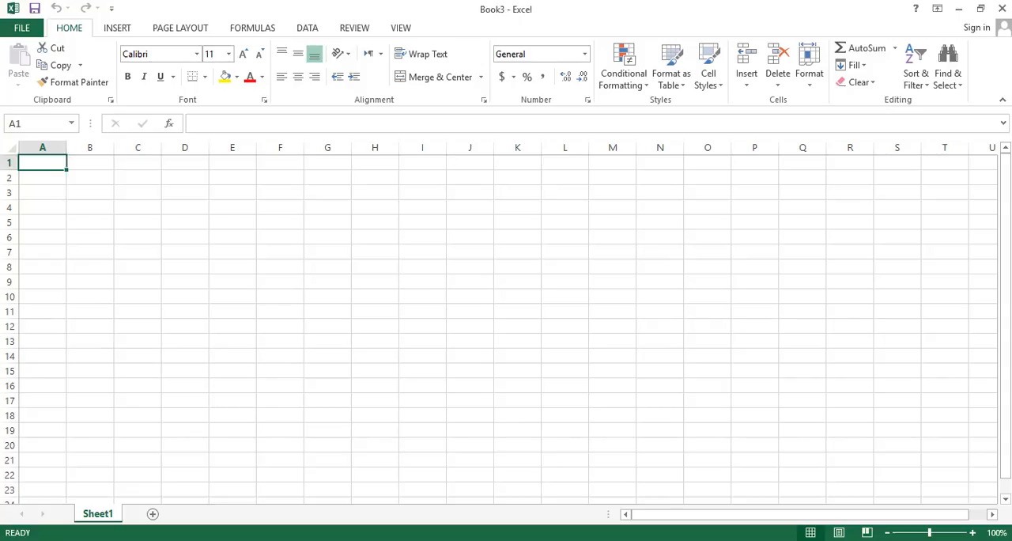
{"action": "type", "text": "King aikuddi"}
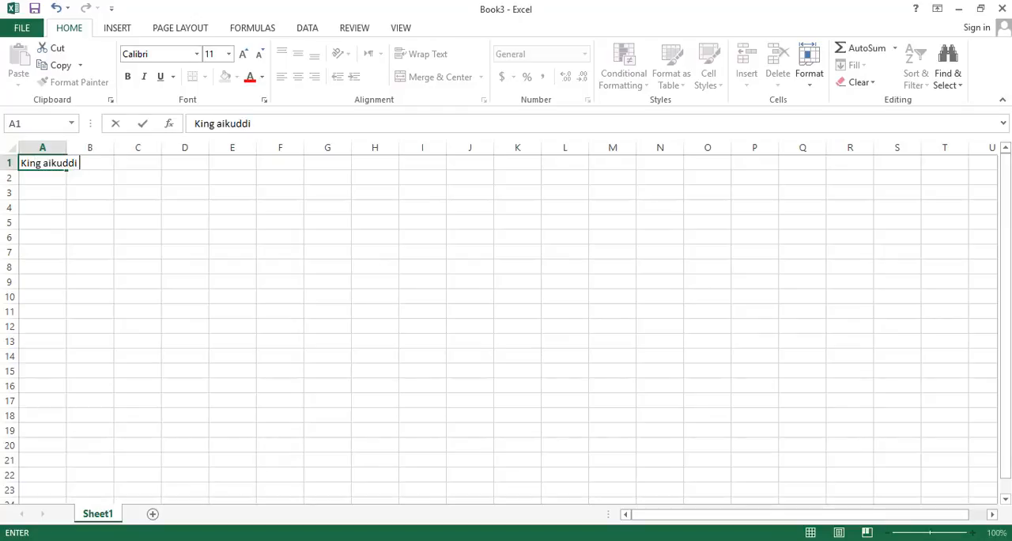
{"action": "type", "text": " Internationa"}
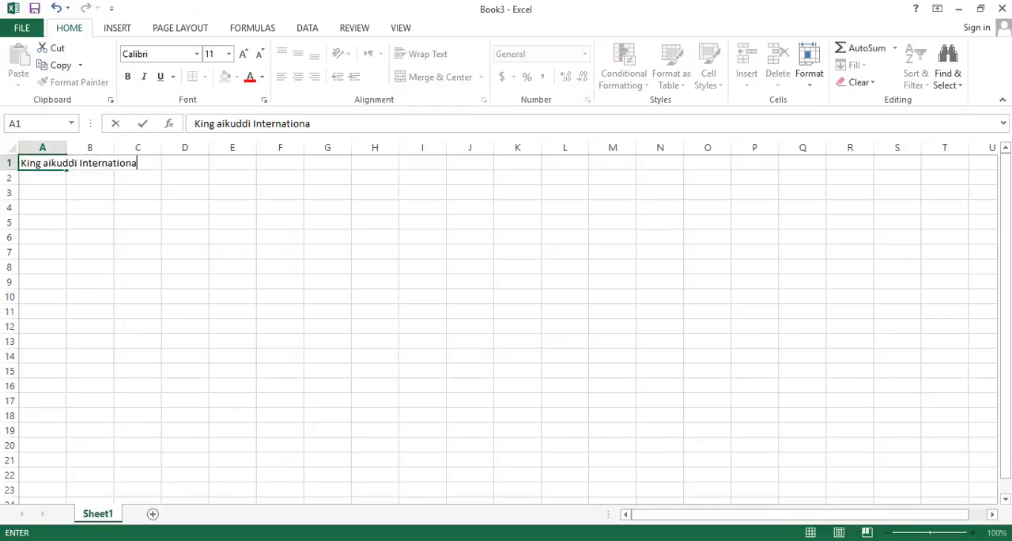
{"action": "type", "text": "l University"}
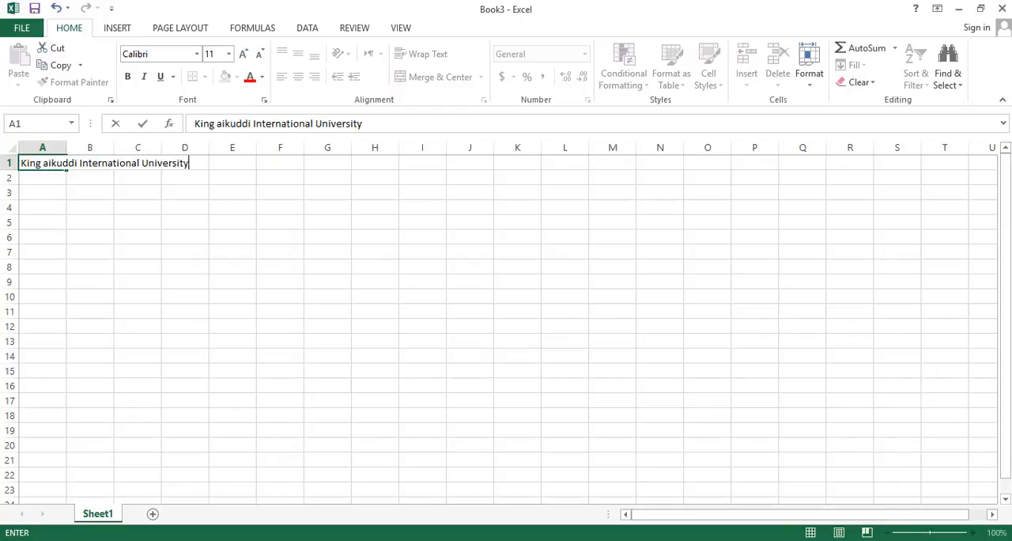
{"action": "key", "text": "Return"}
{"action": "type", "text": "Faculty"}
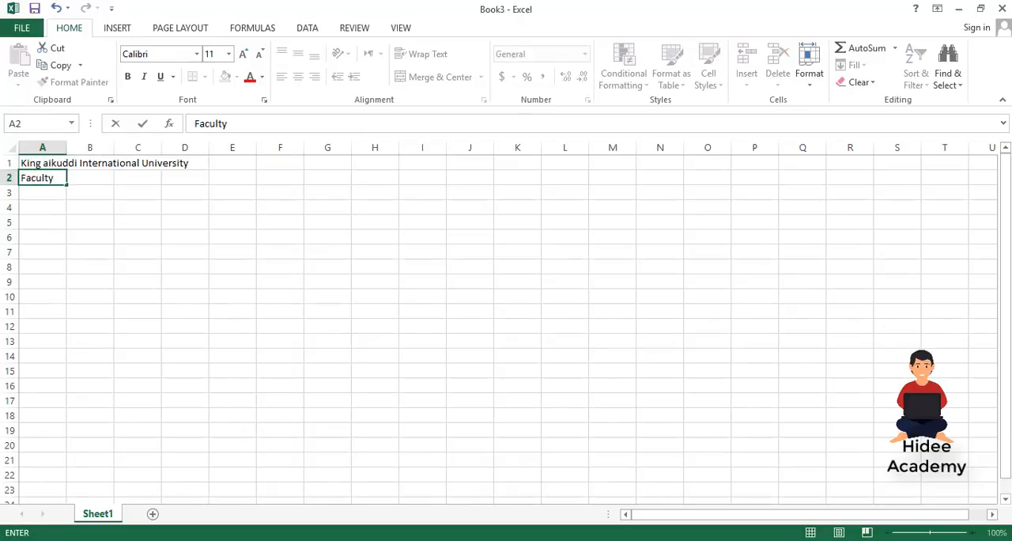
{"action": "type", "text": " Of Engineering"}
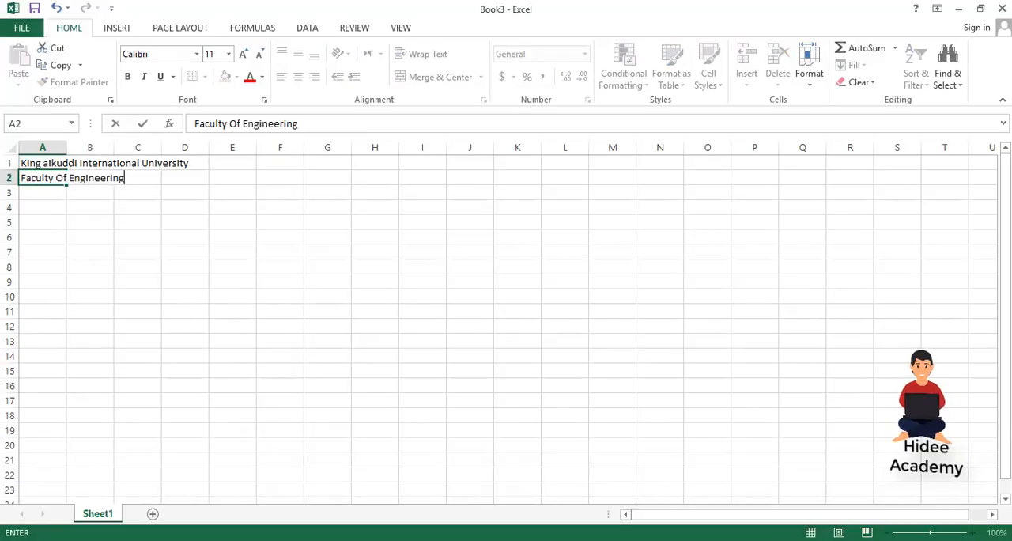
{"action": "key", "text": "Return"}
Enter "Department of Computer Application Study" in A3 and "Microsoft Excel Basics II" in A4
{"action": "type", "text": "Department o"}
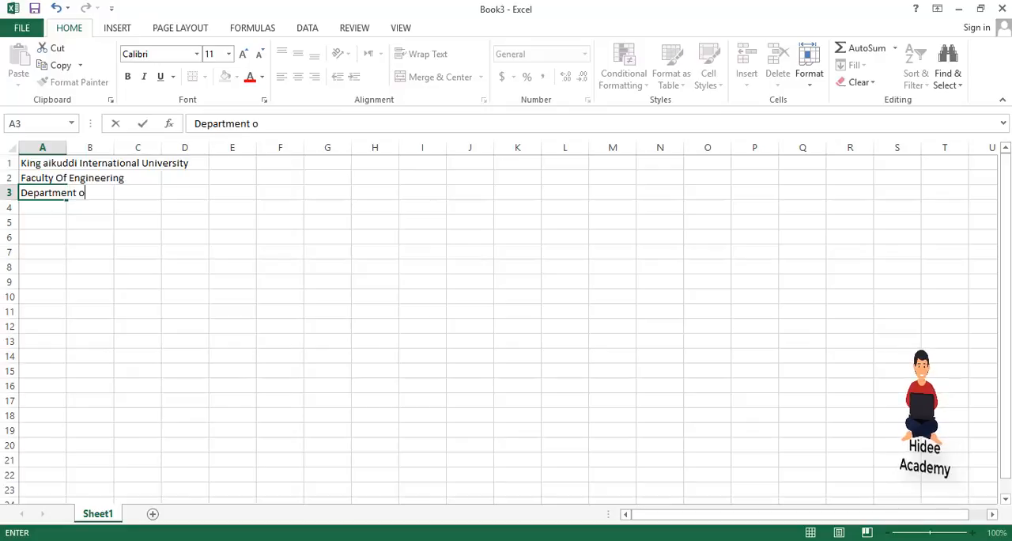
{"action": "type", "text": "f Computer App"}
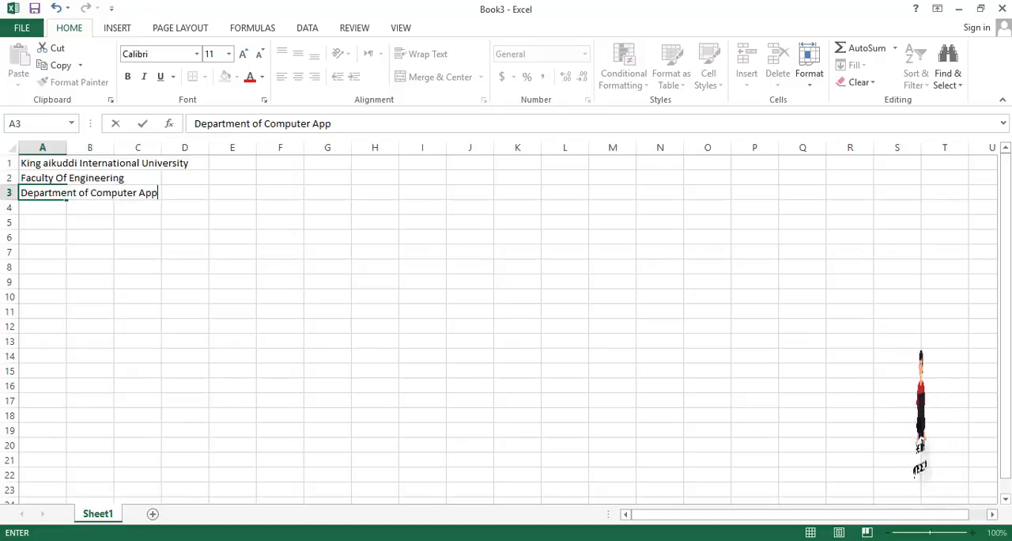
{"action": "type", "text": "lication Study"}
{"action": "key", "text": "Return"}
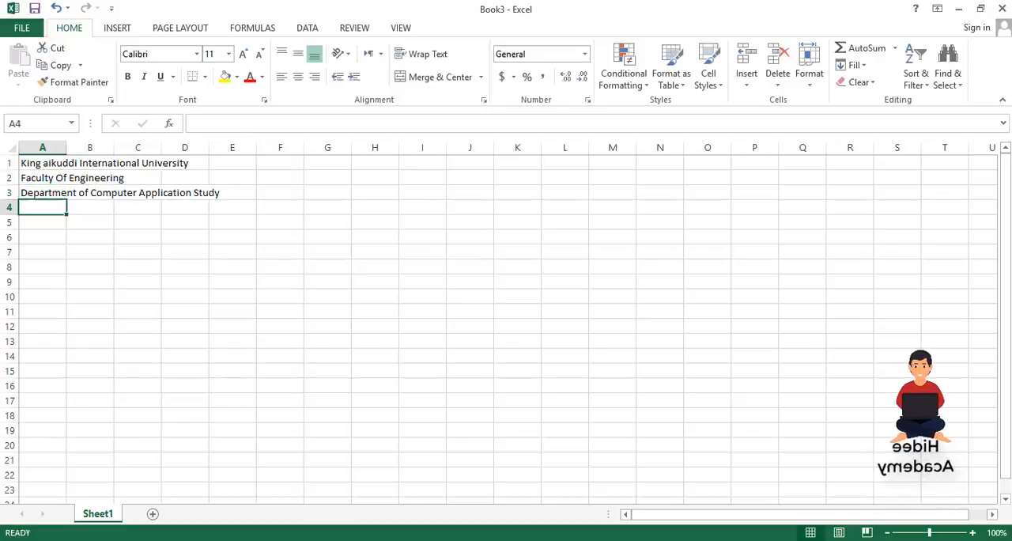
{"action": "type", "text": "MIcrosoft Excel"}
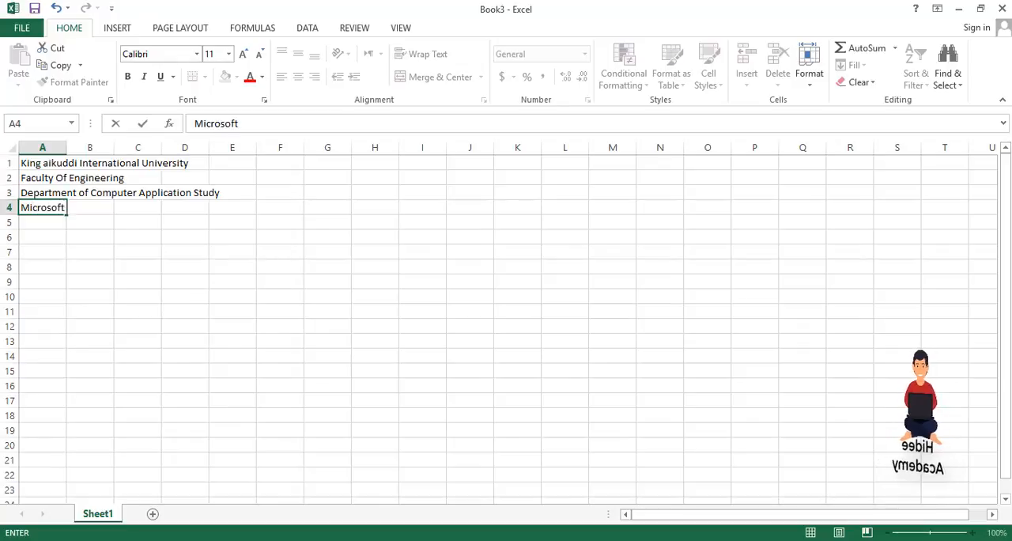
{"action": "type", "text": " Basics II"}
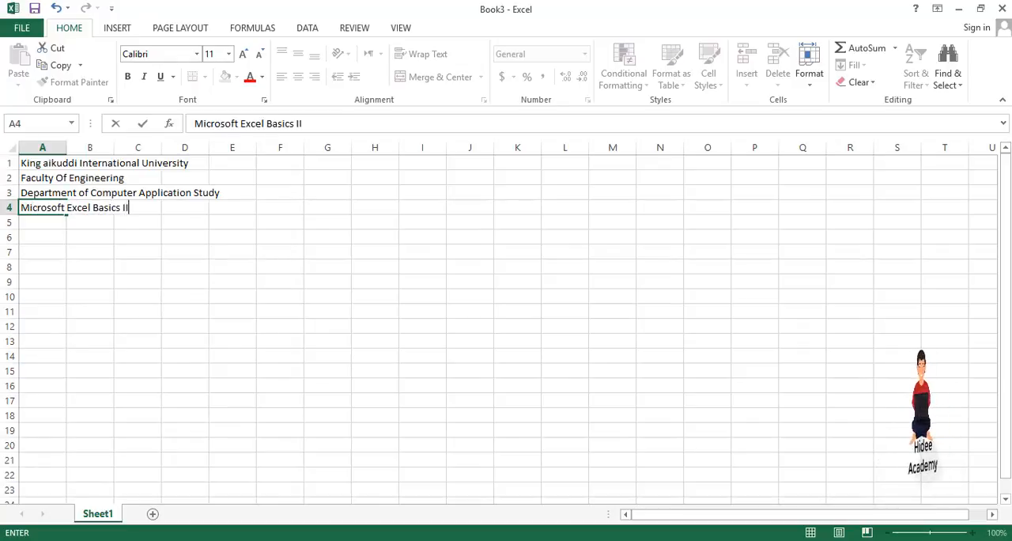
{"action": "key", "text": "Return"}
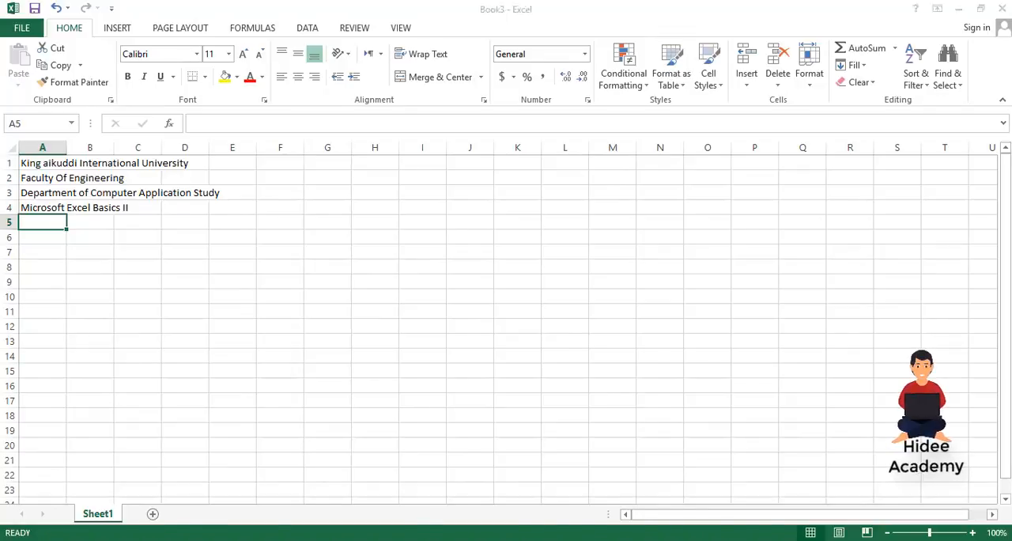
Check the table title in the PDF, then enter "Power Table For AB" in cell A5 of the Excel sheet
{"action": "key", "text": "alt+Tab"}
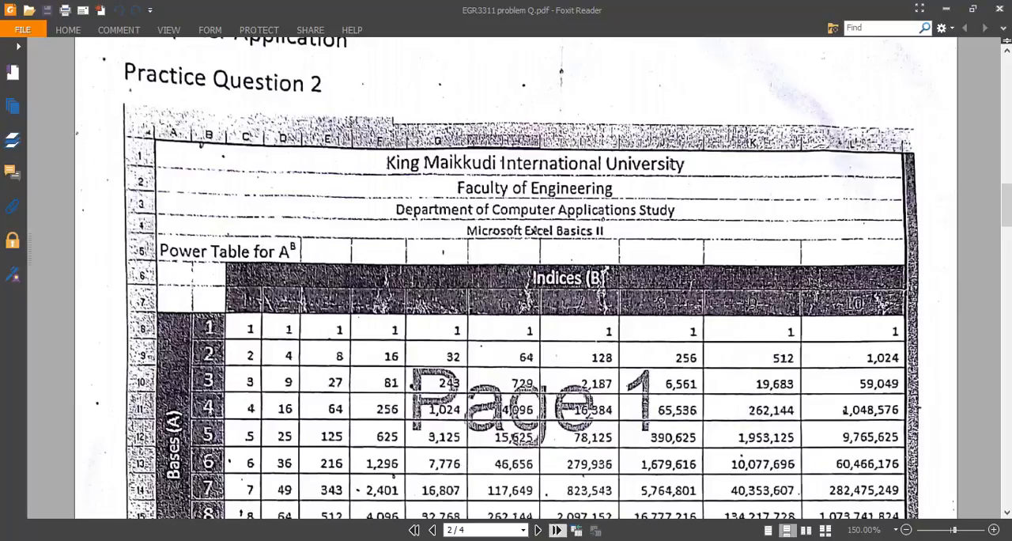
{"action": "mouse_move", "coordinate": [637, 540]}
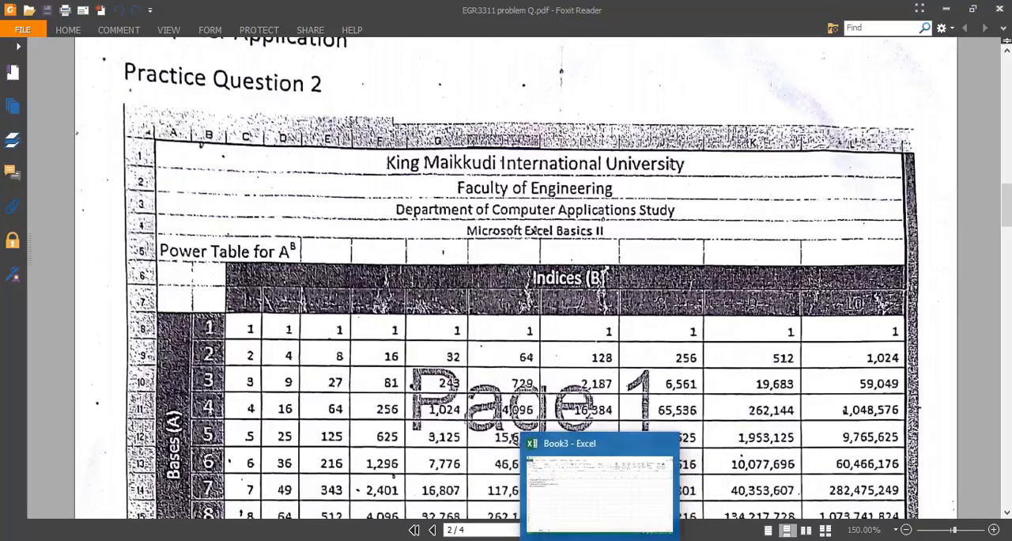
{"action": "left_click", "coordinate": [585, 540]}
{"action": "type", "text": "Power Table For AB"}
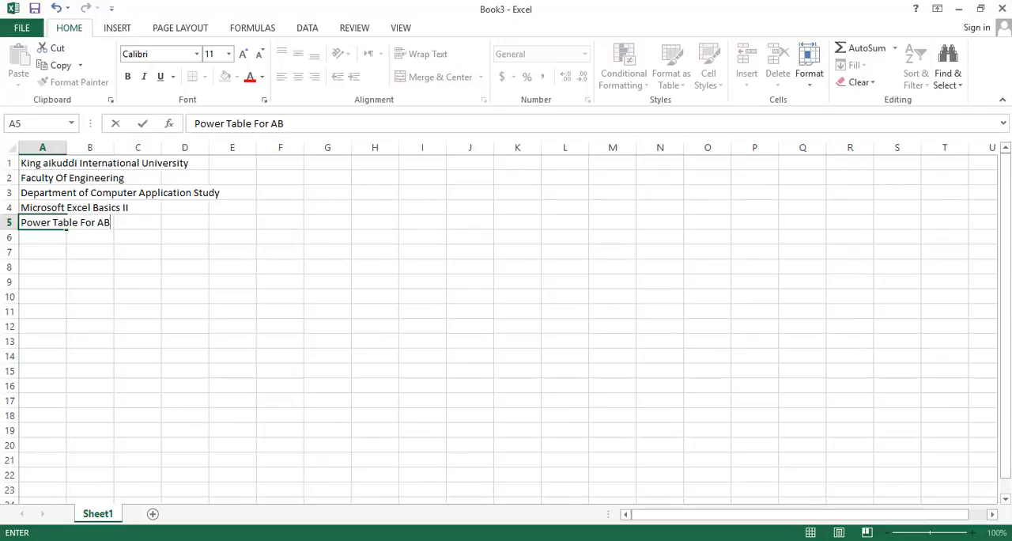
Format the letter B at the end of the A5 title as superscript
{"action": "left_click", "coordinate": [292, 124]}
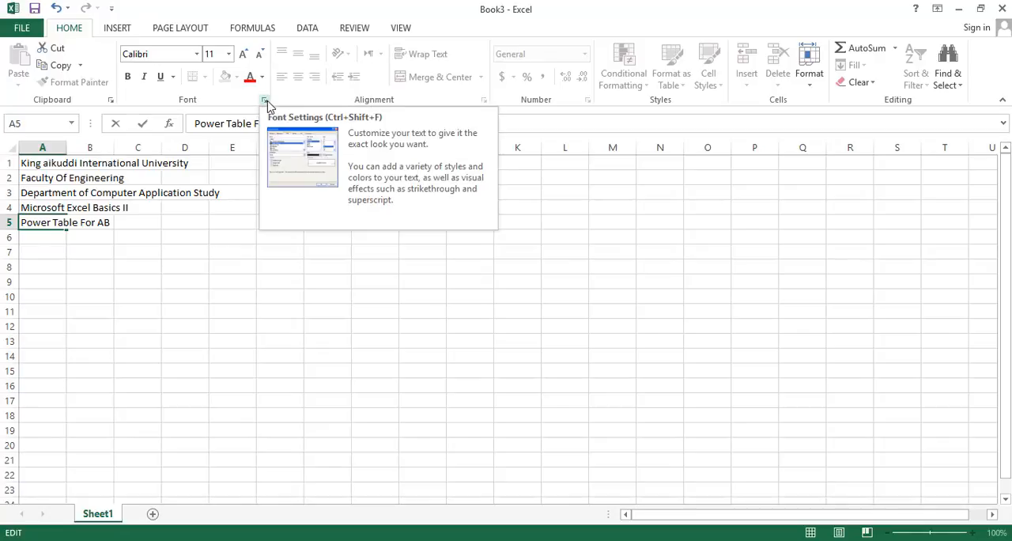
{"action": "left_click", "coordinate": [265, 101]}
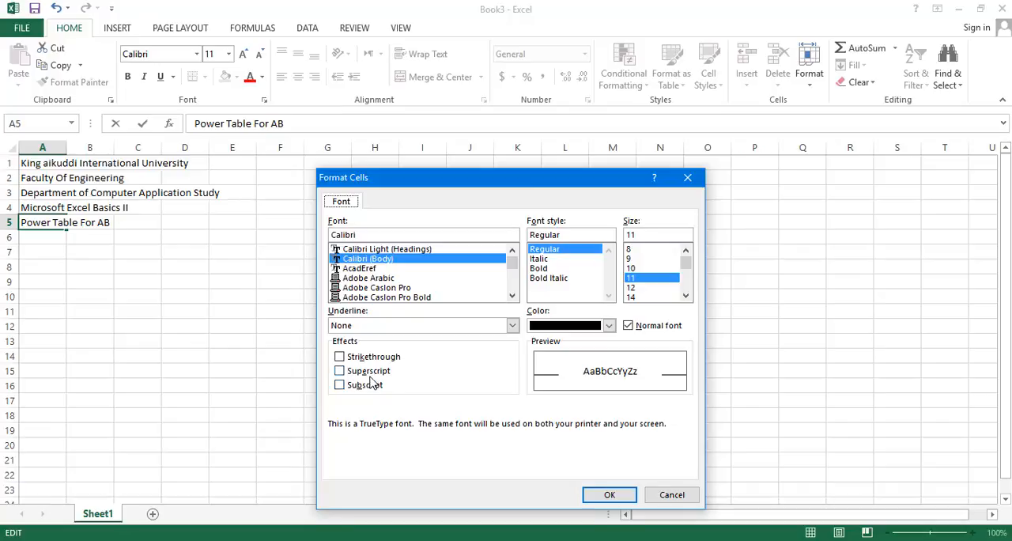
{"action": "left_click", "coordinate": [368, 372]}
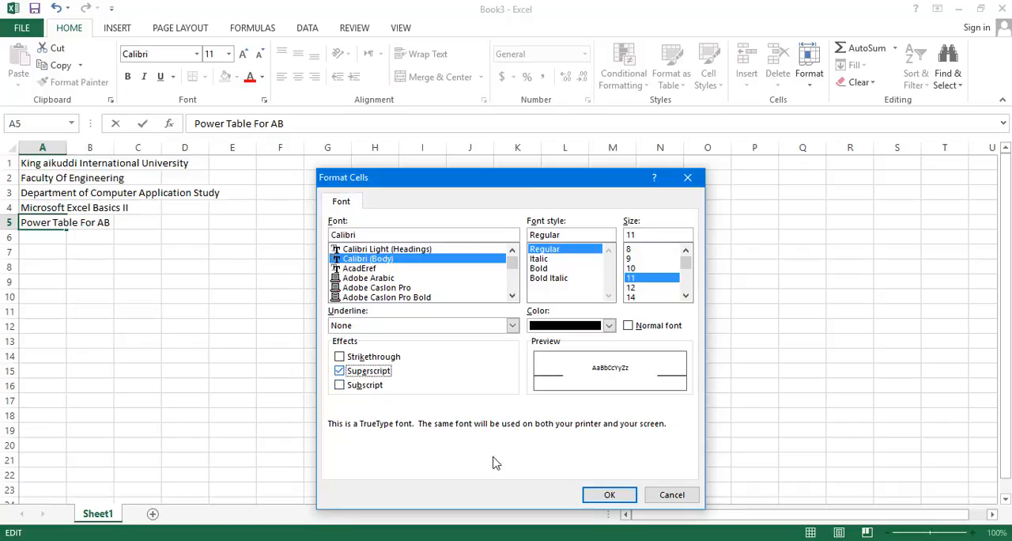
{"action": "left_click", "coordinate": [595, 494]}
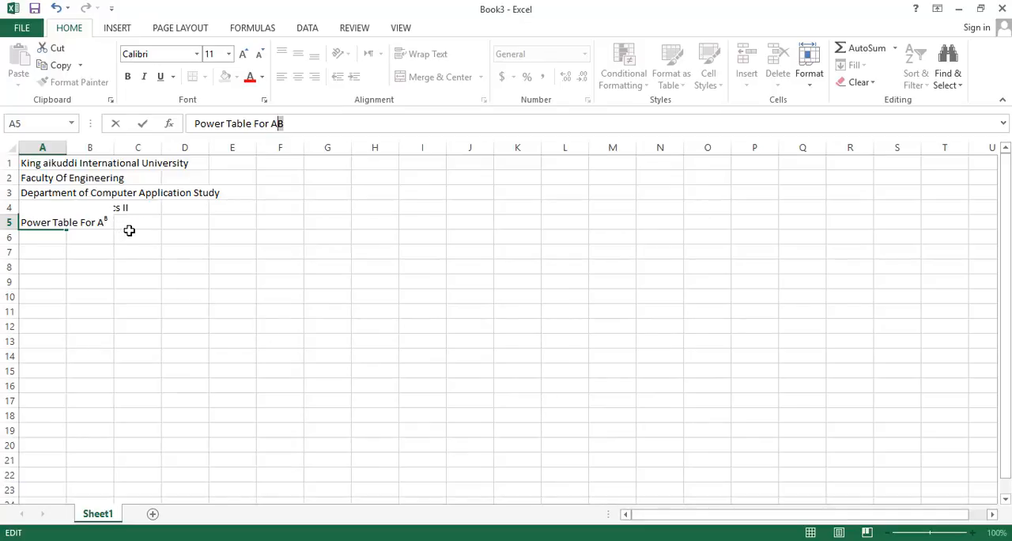
{"action": "key", "text": "Return"}
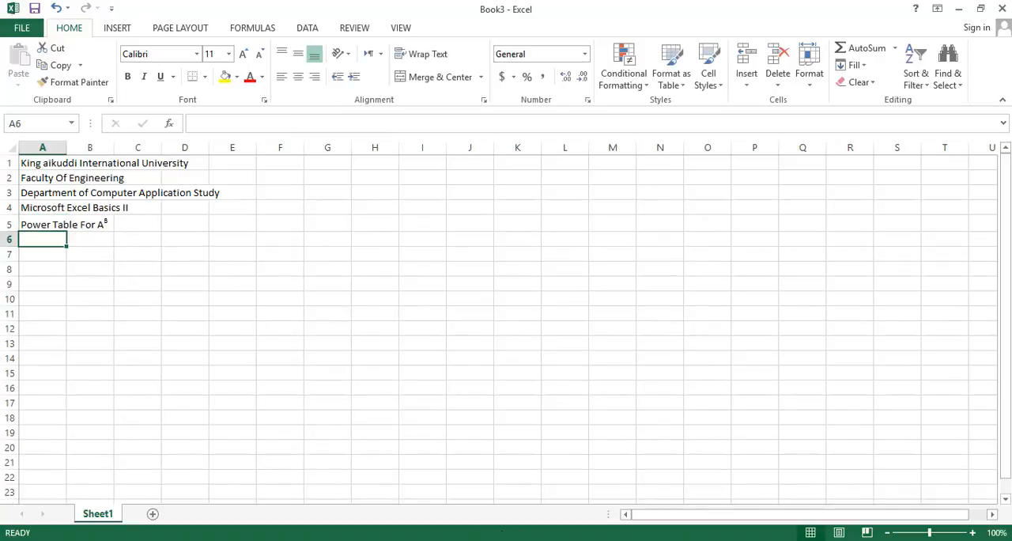
Check the Bases column layout in the PDF, then merge and center cells A8:A17 in the Excel sheet
{"action": "key", "text": "alt+Tab"}
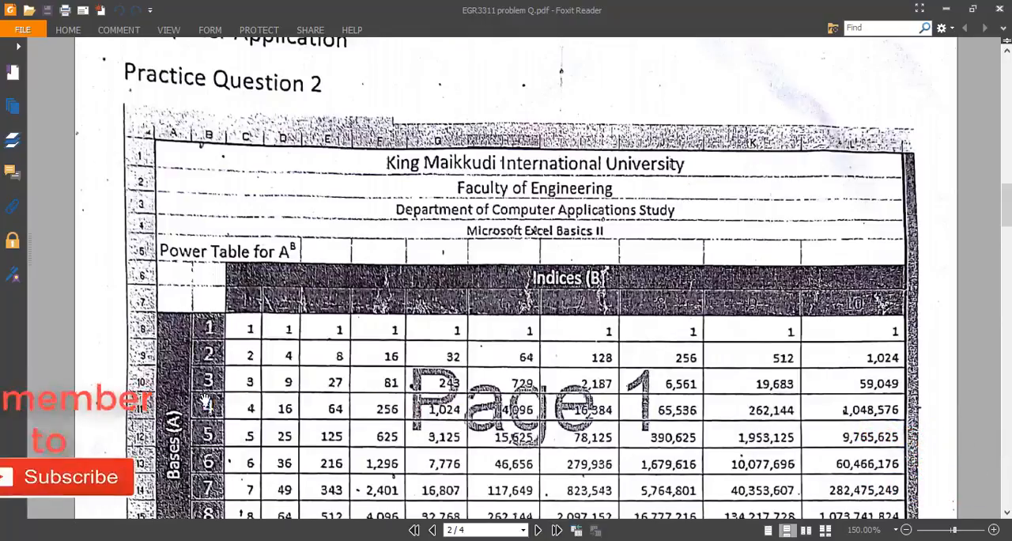
{"action": "left_click", "coordinate": [388, 540]}
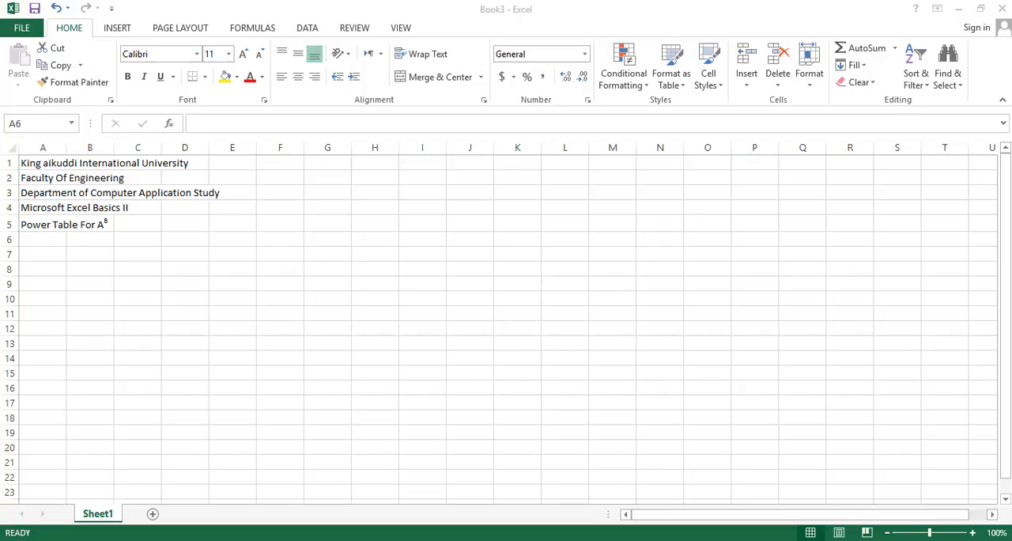
{"action": "left_click", "coordinate": [42, 270]}
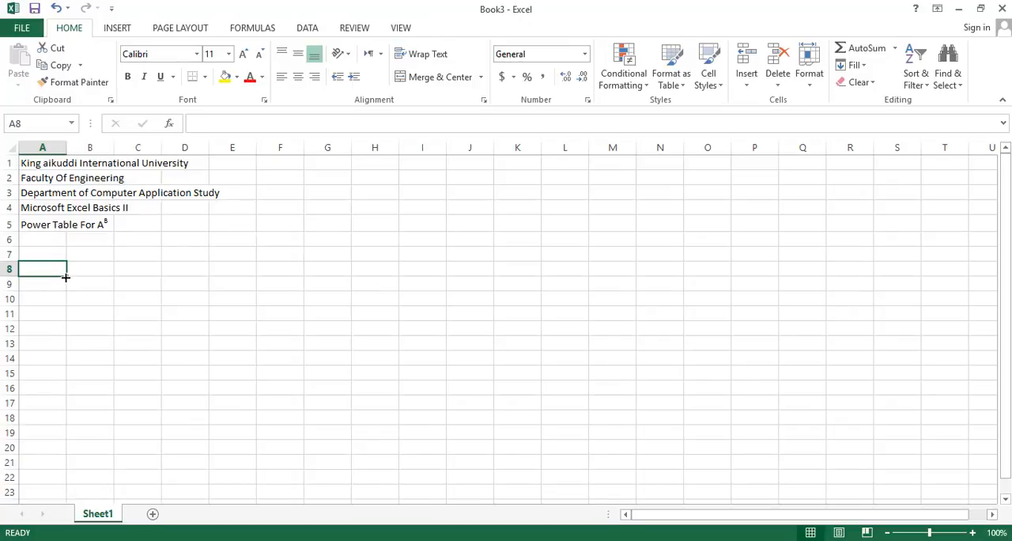
{"action": "left_click_drag", "start_coordinate": [66, 277], "coordinate": [68, 416]}
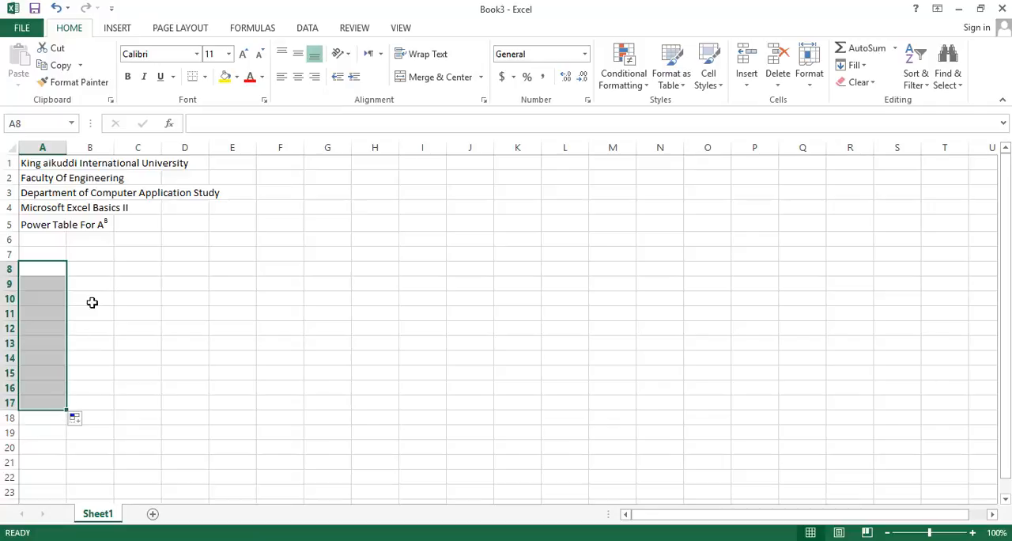
{"action": "left_click", "coordinate": [413, 79]}
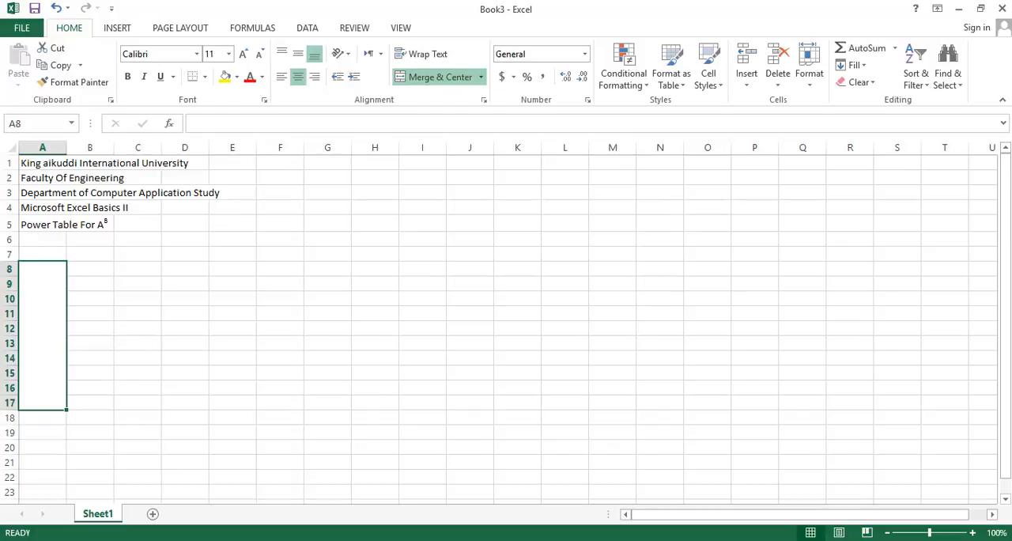
Check the column label in the PDF and enter "Bases (A)" in the merged cell A8:A17 in Excel
{"action": "left_click", "coordinate": [566, 540]}
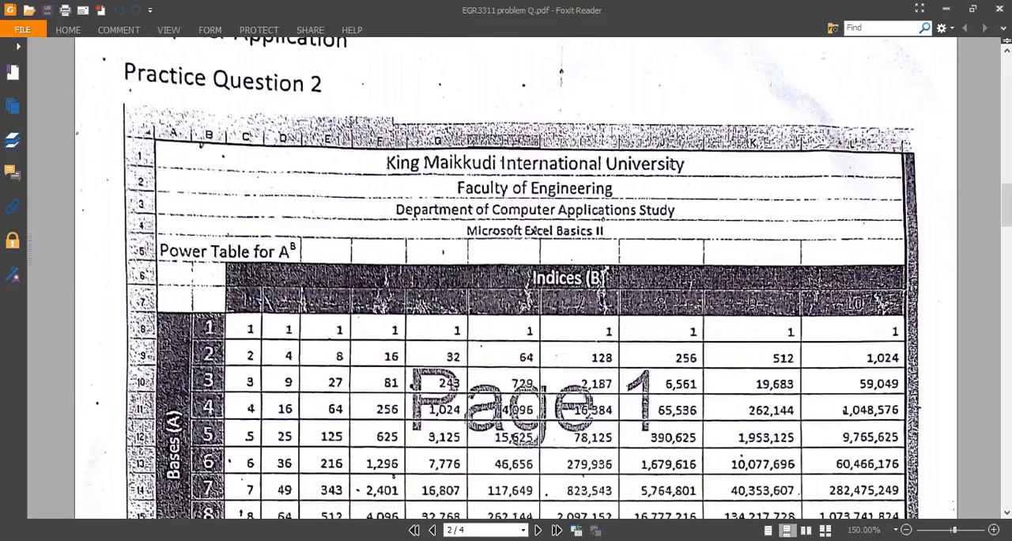
{"action": "left_click", "coordinate": [566, 540]}
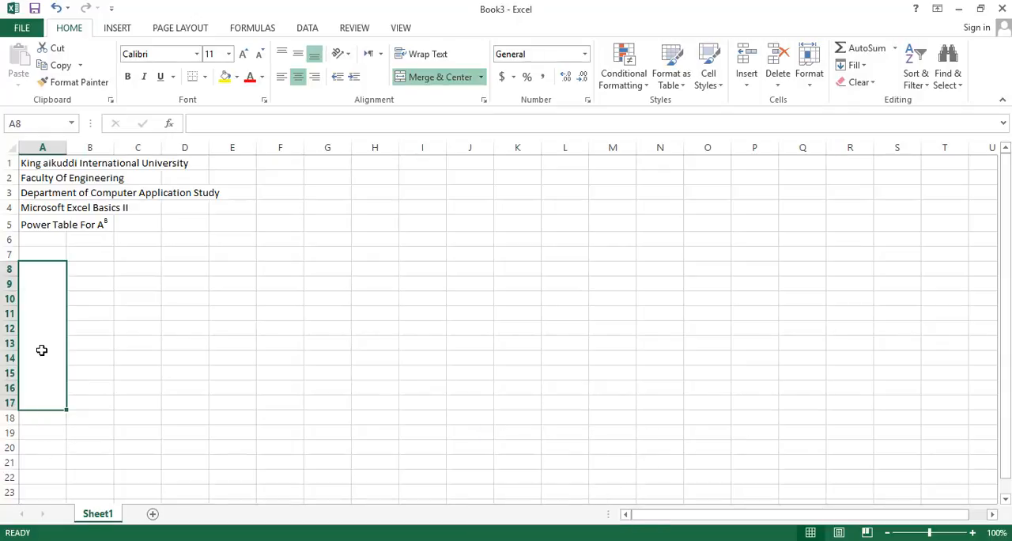
{"action": "type", "text": "Bases (A)"}
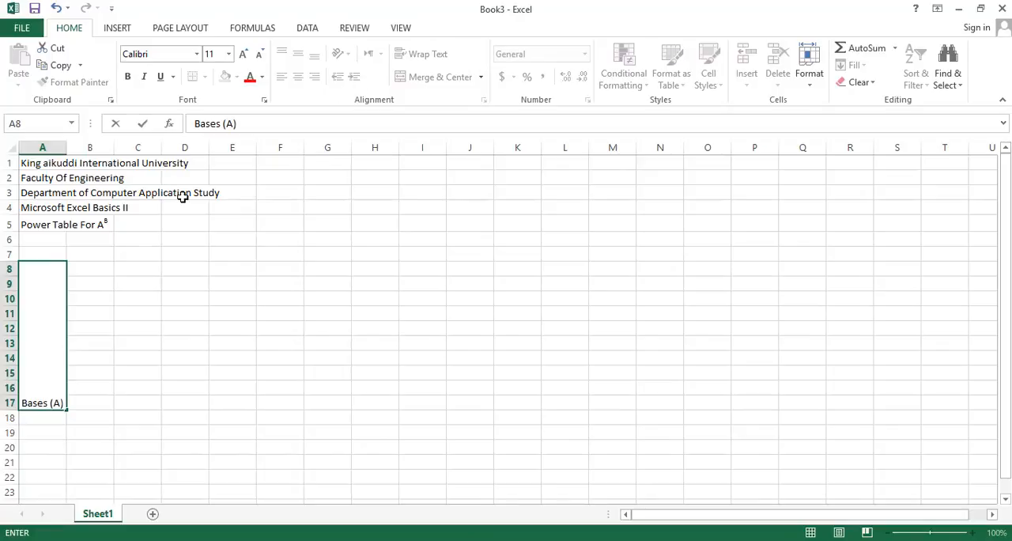
Check the Bases label's orientation in the PDF, then middle-align the Bases (A) cell in Excel and rotate its text up
{"action": "key", "text": "Return"}
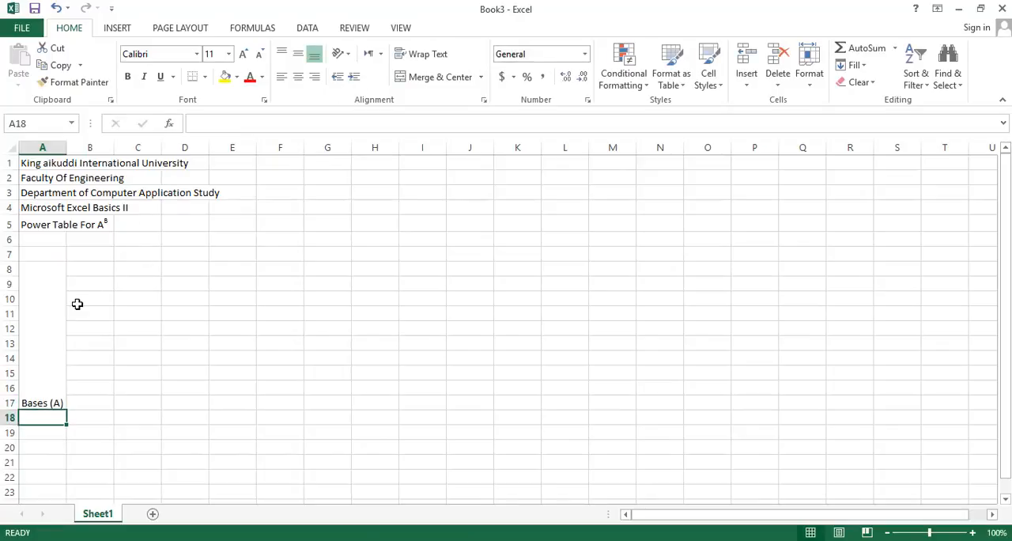
{"action": "key", "text": "alt+Tab"}
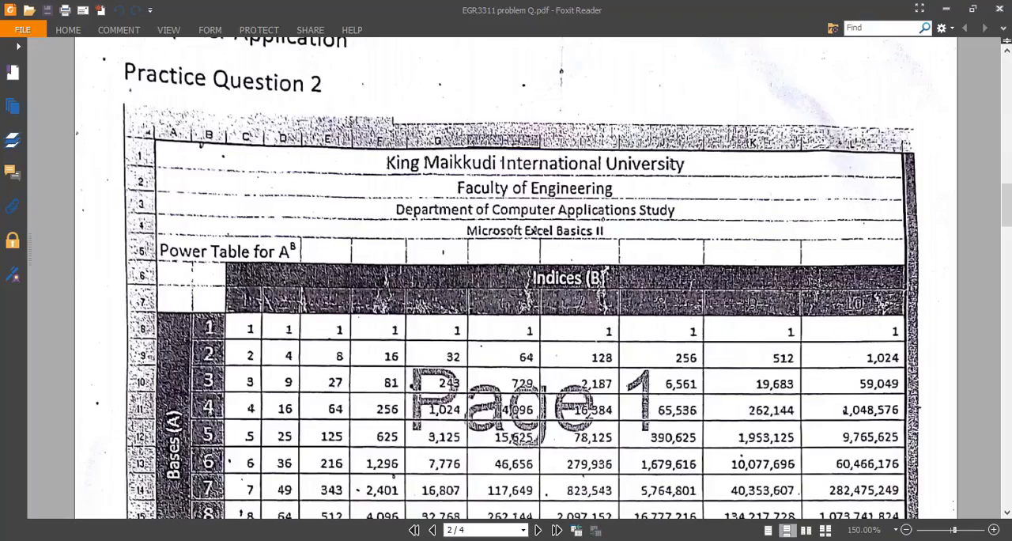
{"action": "key", "text": "alt+Tab"}
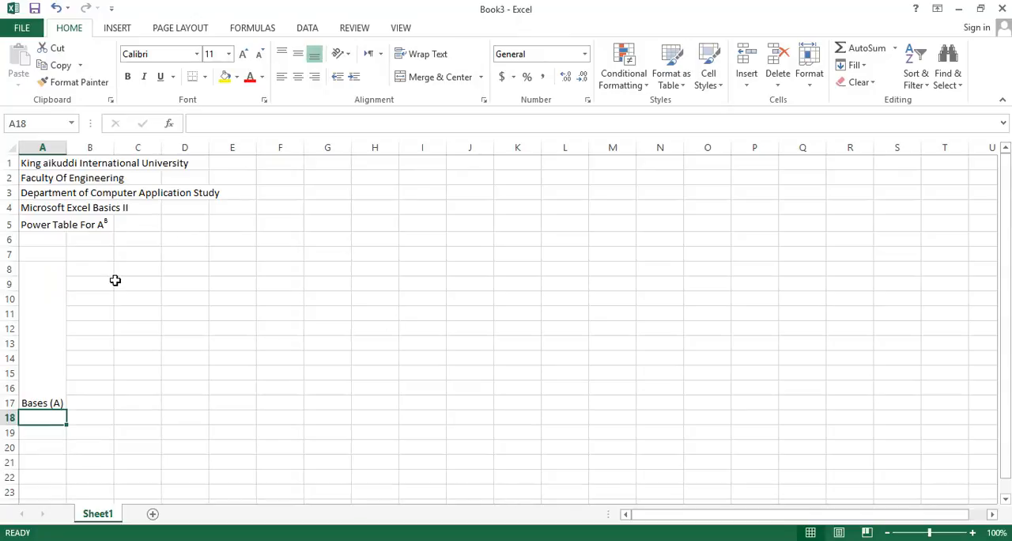
{"action": "left_click", "coordinate": [35, 324]}
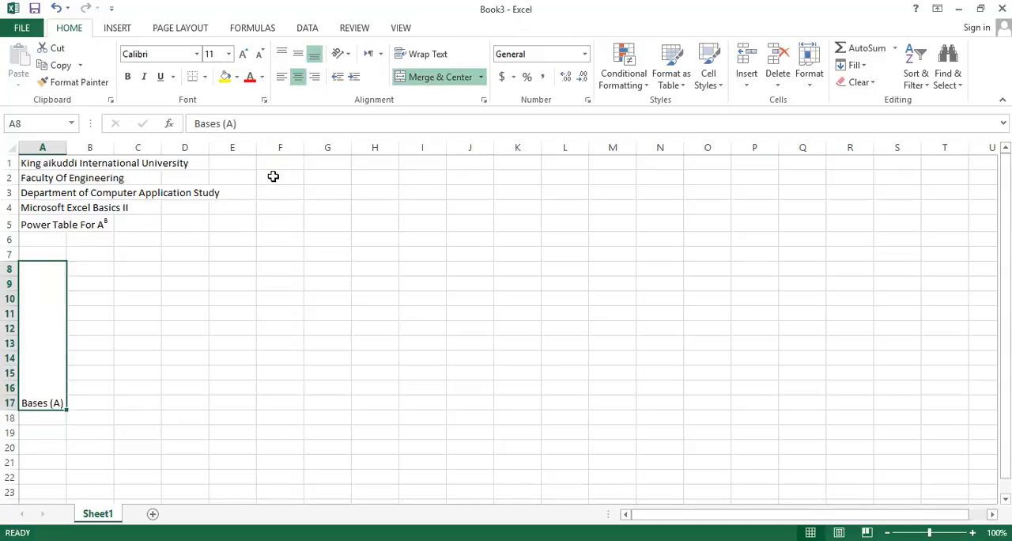
{"action": "left_click", "coordinate": [298, 55]}
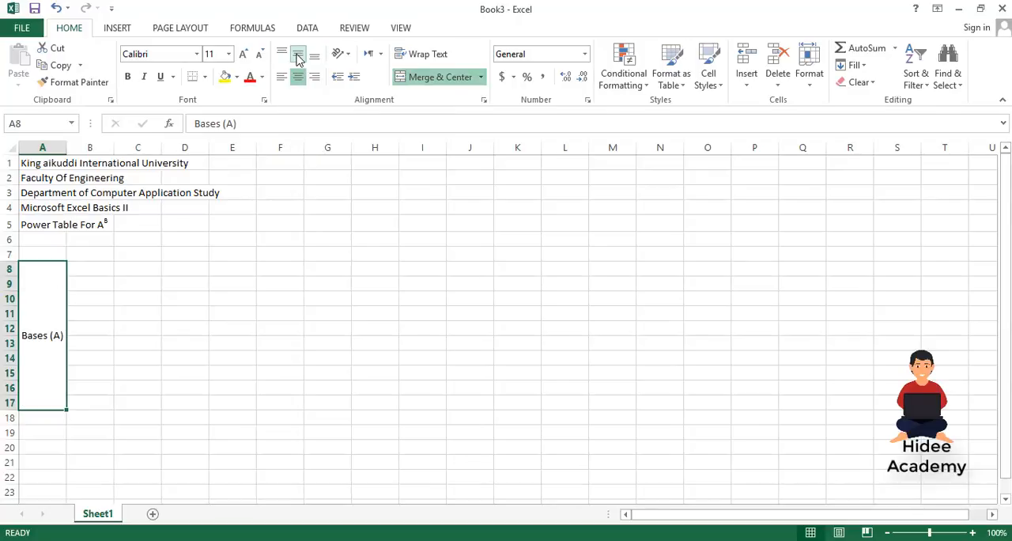
{"action": "left_click", "coordinate": [342, 55]}
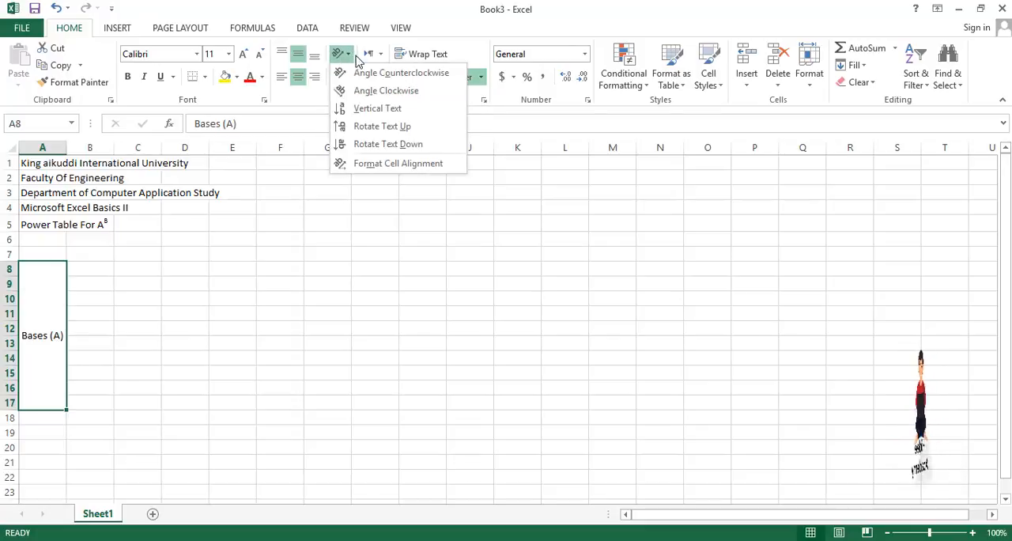
{"action": "left_click", "coordinate": [365, 130]}
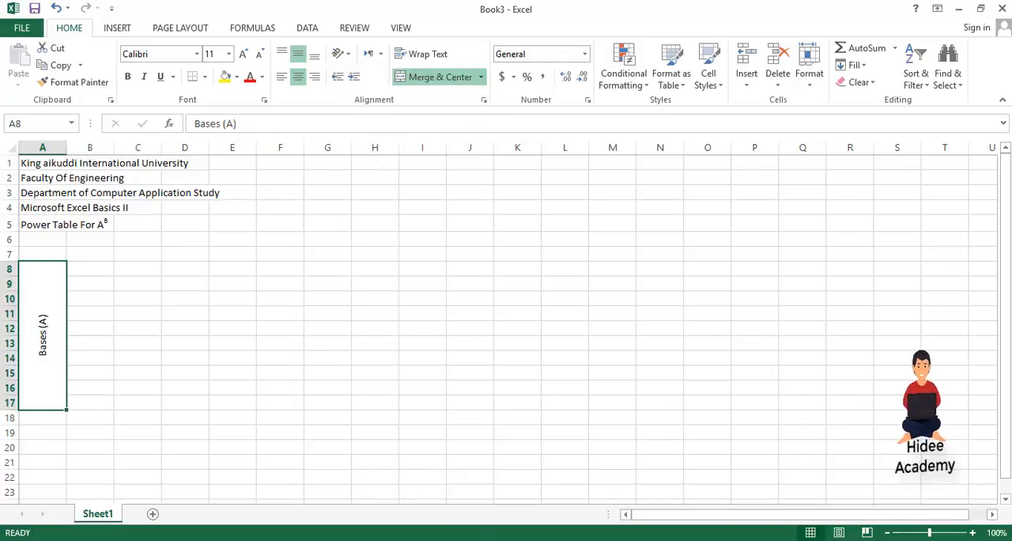
Check the width of column A in the PDF, then narrow column A in the Excel sheet
{"action": "mouse_move", "coordinate": [563, 539]}
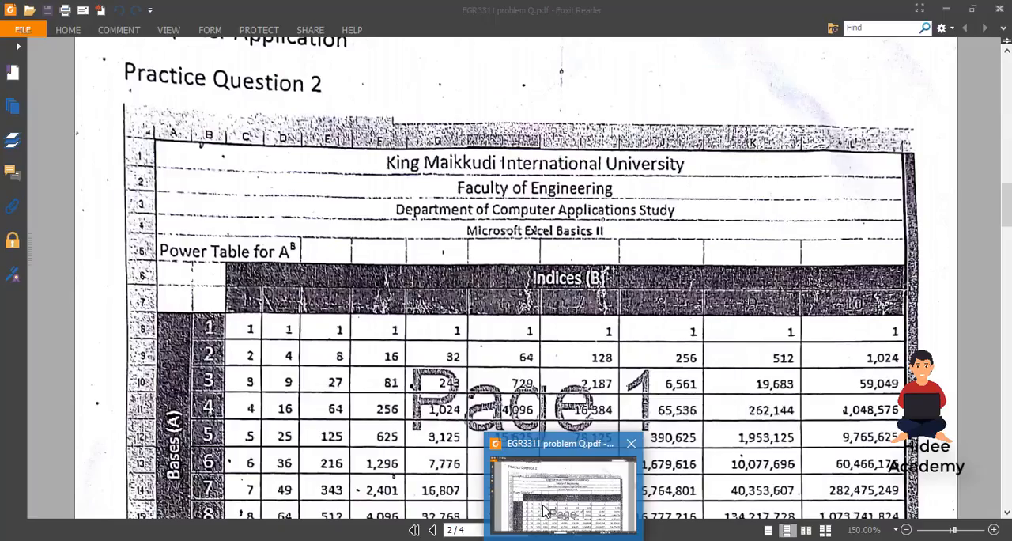
{"action": "left_click", "coordinate": [544, 511]}
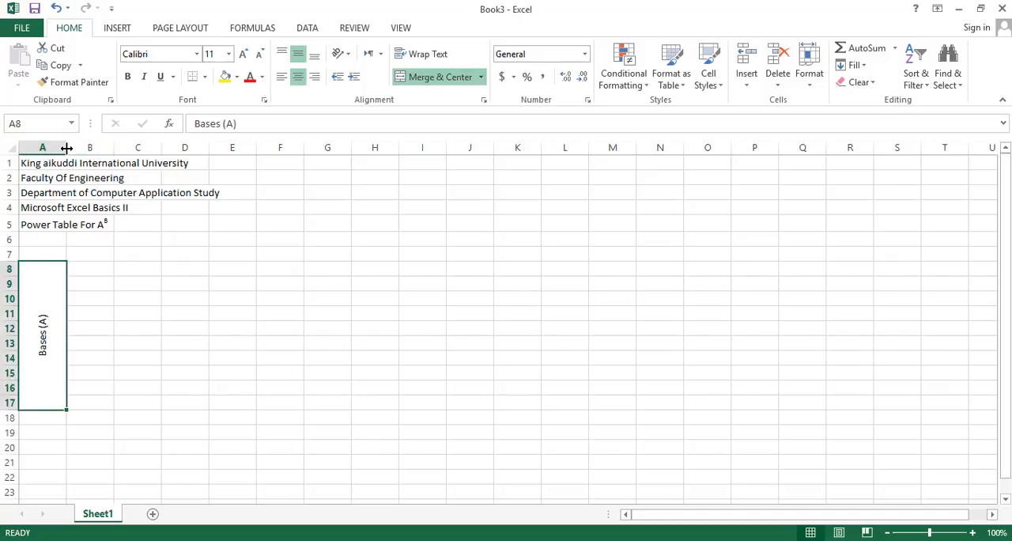
{"action": "left_click_drag", "start_coordinate": [67, 148], "coordinate": [53, 148]}
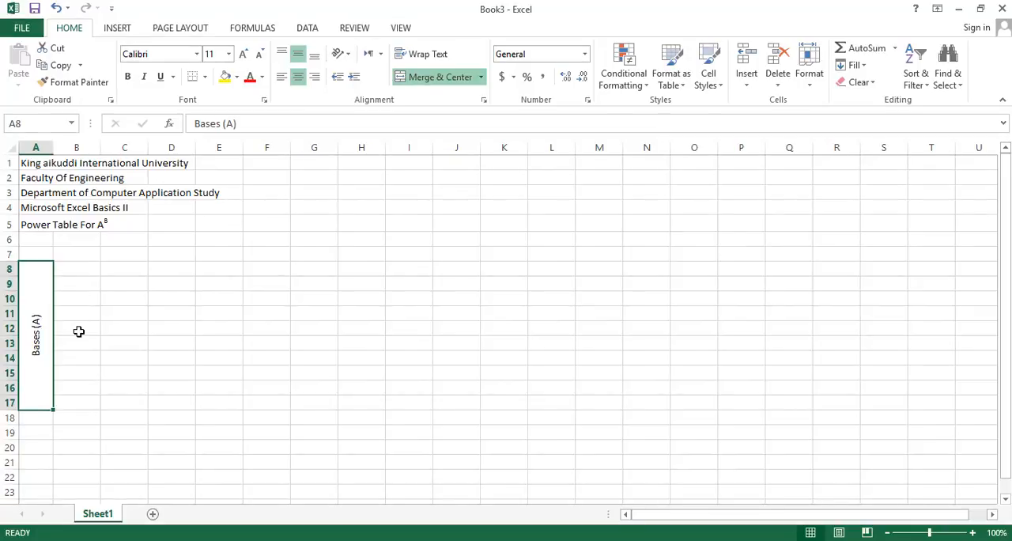
Check the base values beside the Bases label in the PDF, then enter 1 in cell B8 of the Excel sheet
{"action": "left_click", "coordinate": [566, 540]}
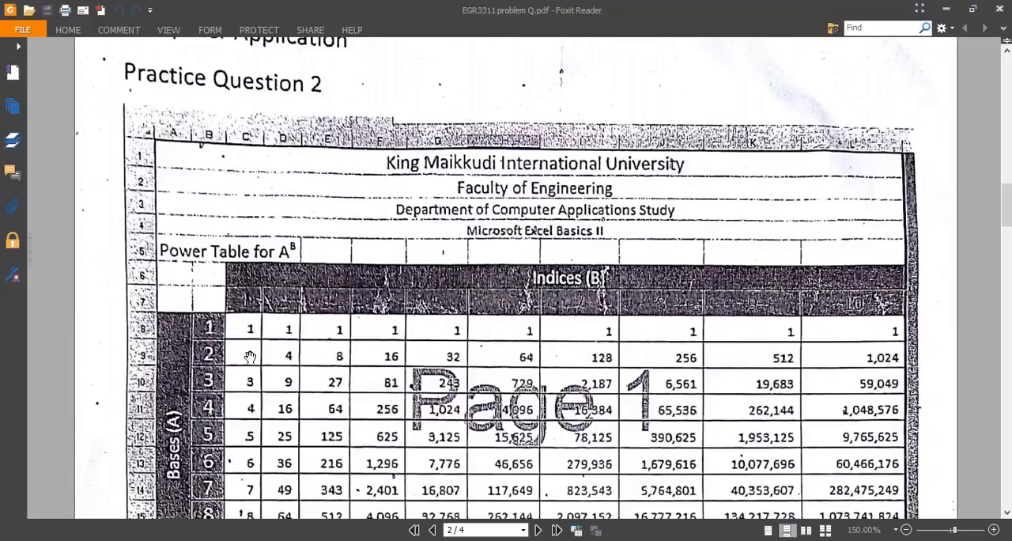
{"action": "scroll", "coordinate": [221, 400], "scroll_direction": "down", "scroll_amount": 3}
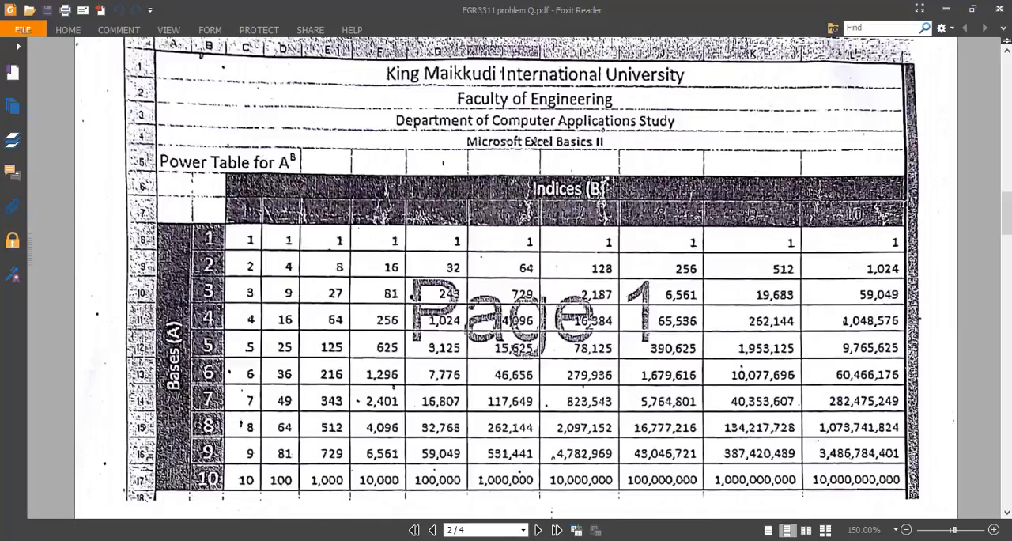
{"action": "key", "text": "alt+Tab"}
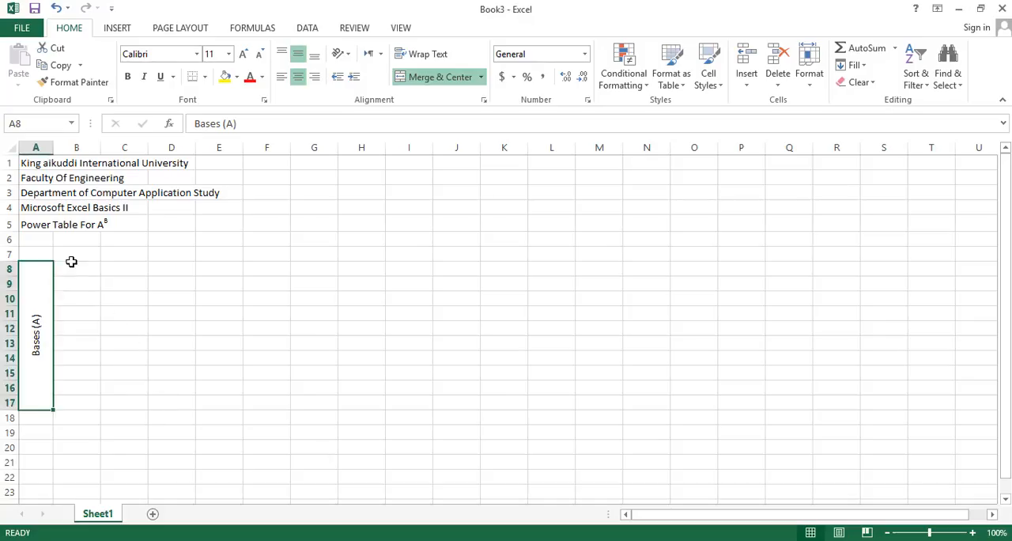
{"action": "left_click", "coordinate": [73, 270]}
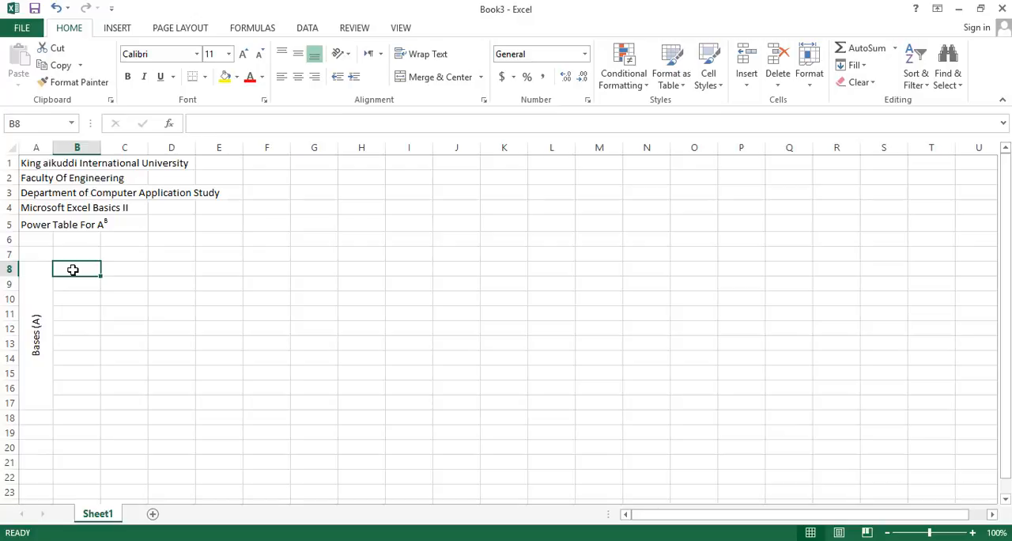
{"action": "type", "text": "1"}
{"action": "key", "text": "Return"}
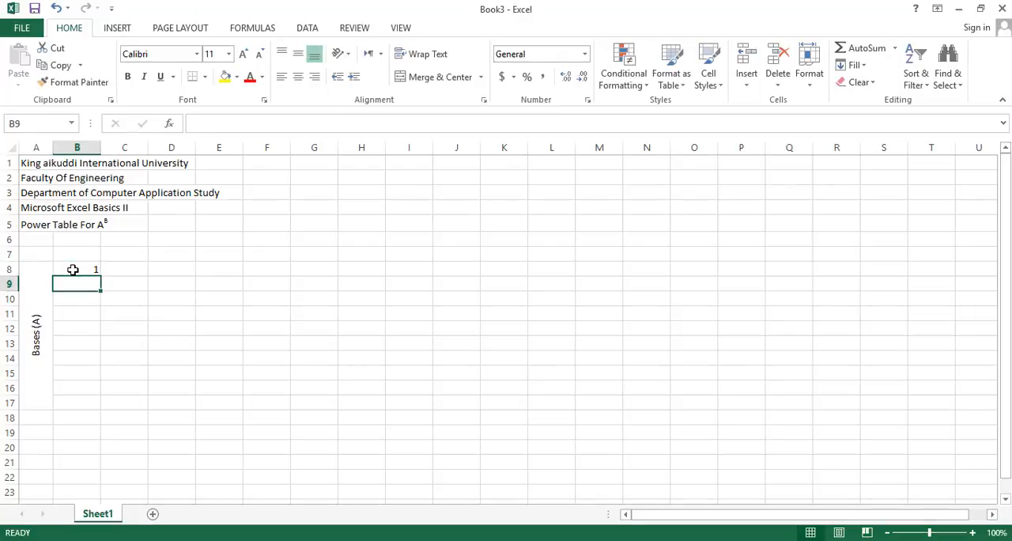
Enter the formula =B8+1 in cell B9 and fill it down to B17
{"action": "type", "text": "="}
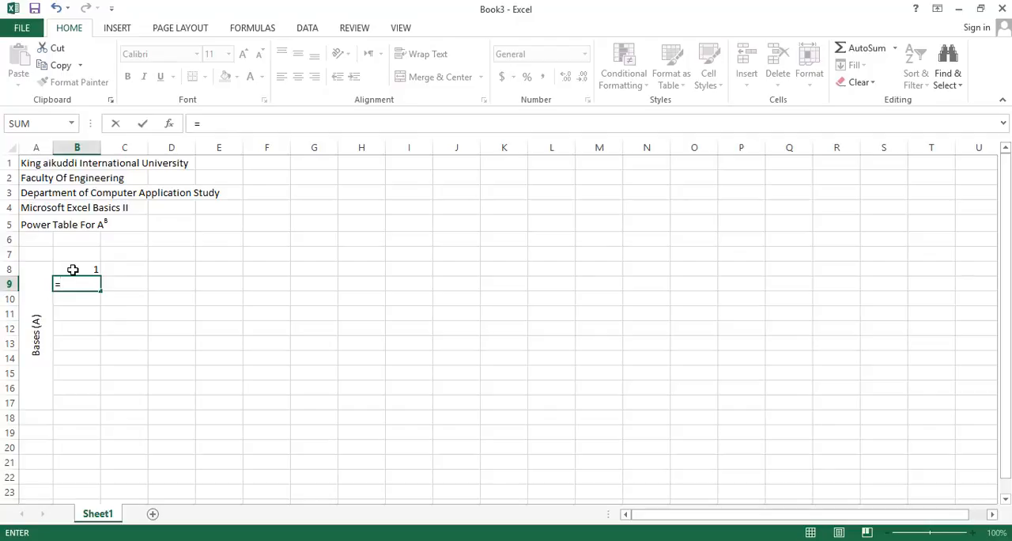
{"action": "left_click", "coordinate": [73, 270]}
{"action": "type", "text": "+"}
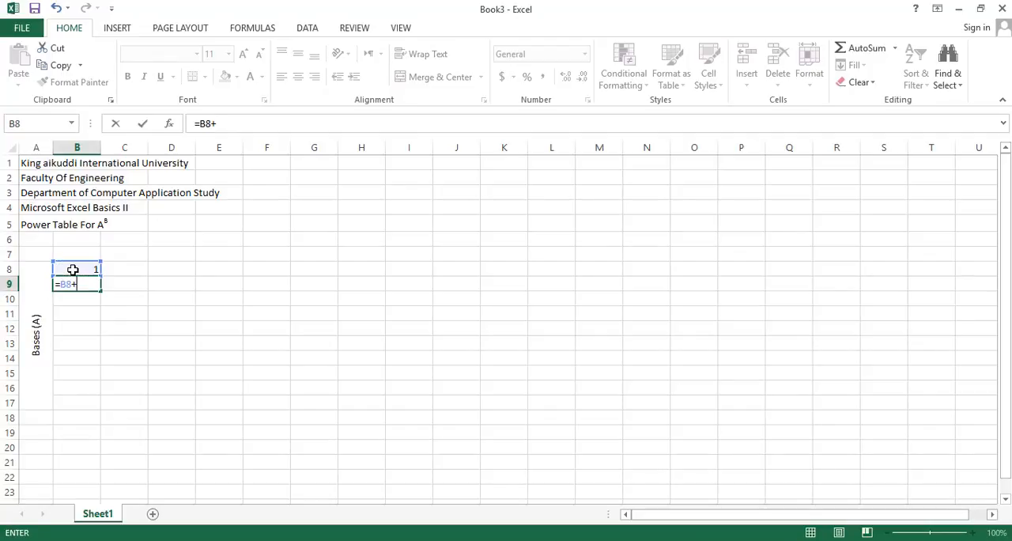
{"action": "type", "text": "1"}
{"action": "key", "text": "Return"}
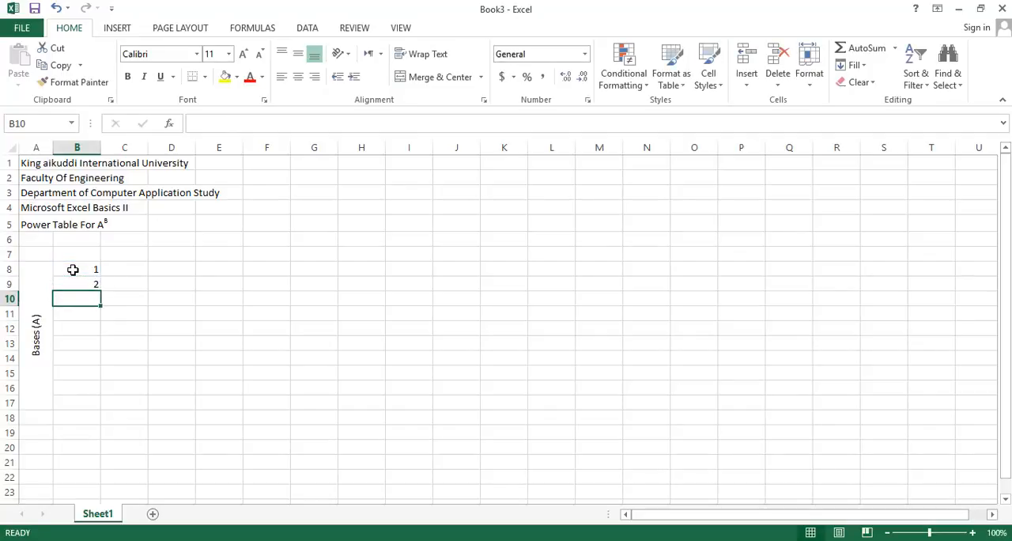
{"action": "left_click", "coordinate": [80, 283]}
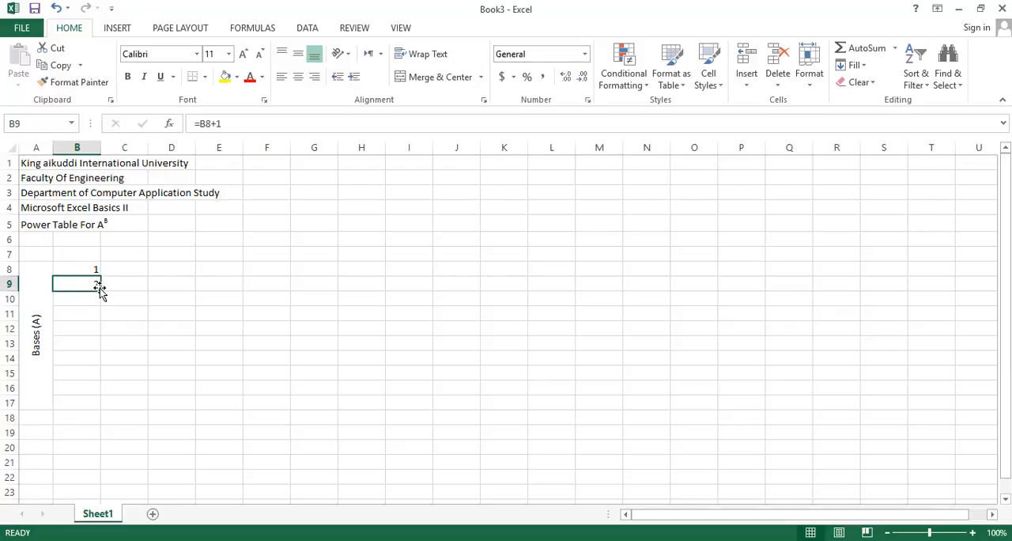
{"action": "left_click_drag", "start_coordinate": [100, 289], "coordinate": [98, 406]}
{"action": "left_click", "coordinate": [140, 362]}
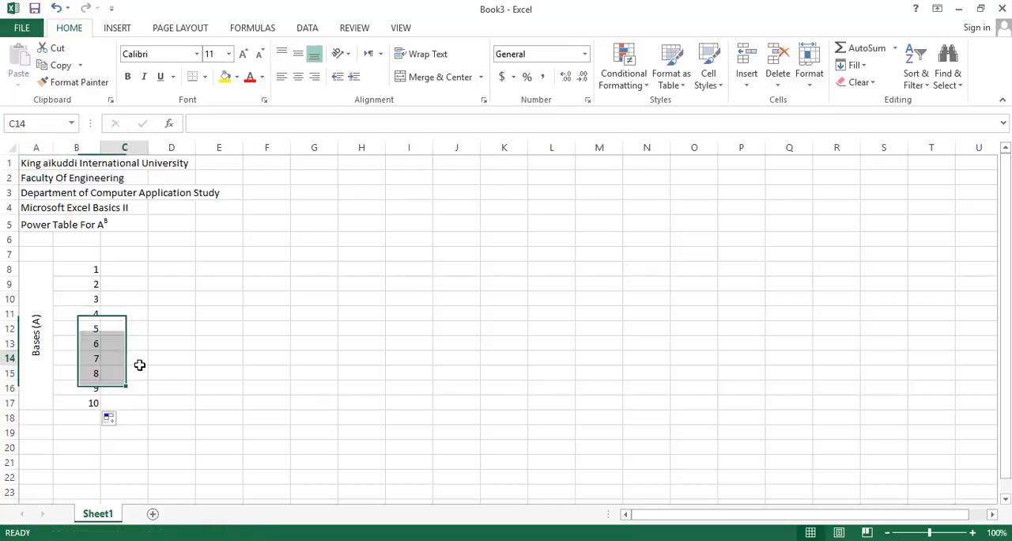
{"action": "left_click", "coordinate": [90, 269]}
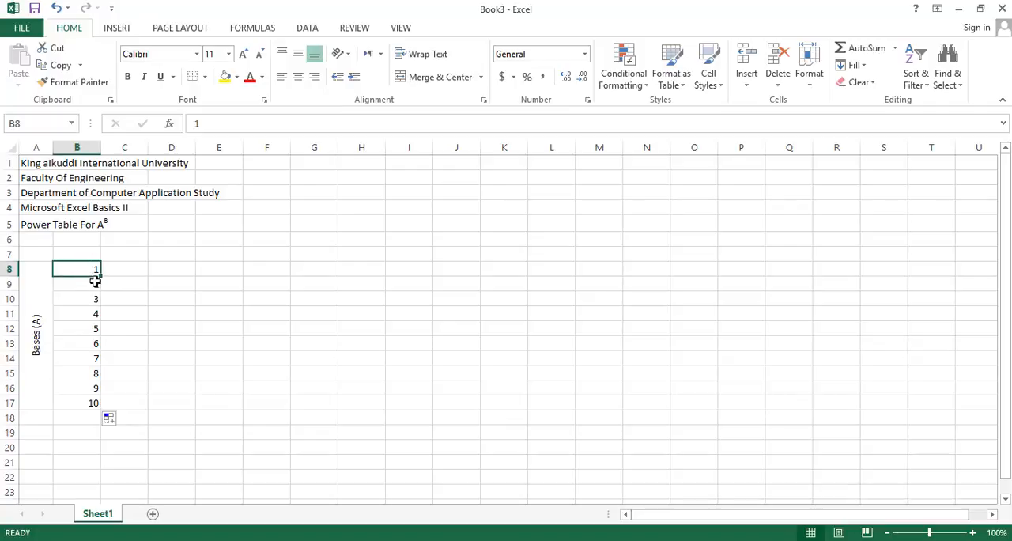
{"action": "left_click_drag", "start_coordinate": [102, 276], "coordinate": [97, 405]}
Fill the merged Bases (A) cell with yellow and the base values in B8:B17 with light green
{"action": "left_click", "coordinate": [37, 290]}
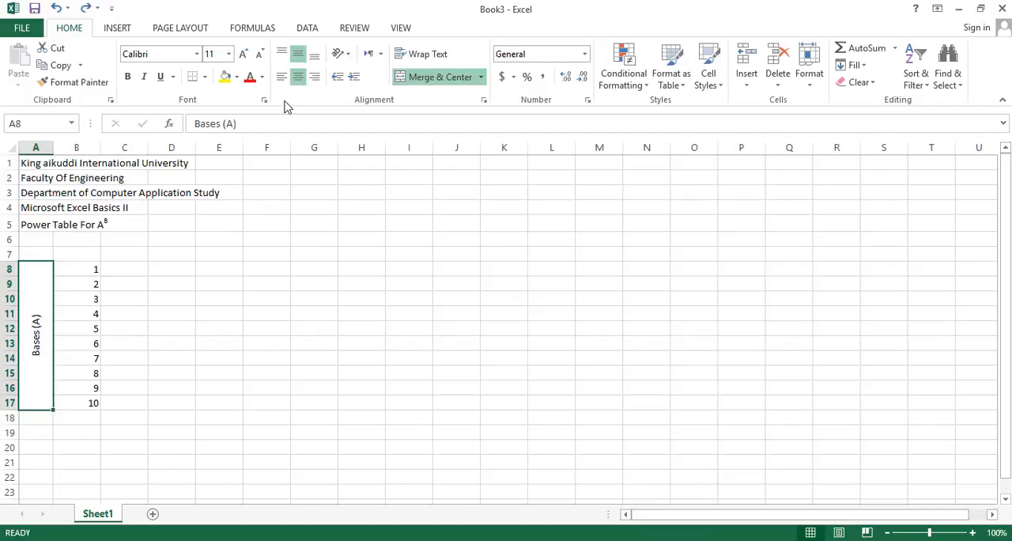
{"action": "left_click", "coordinate": [226, 78]}
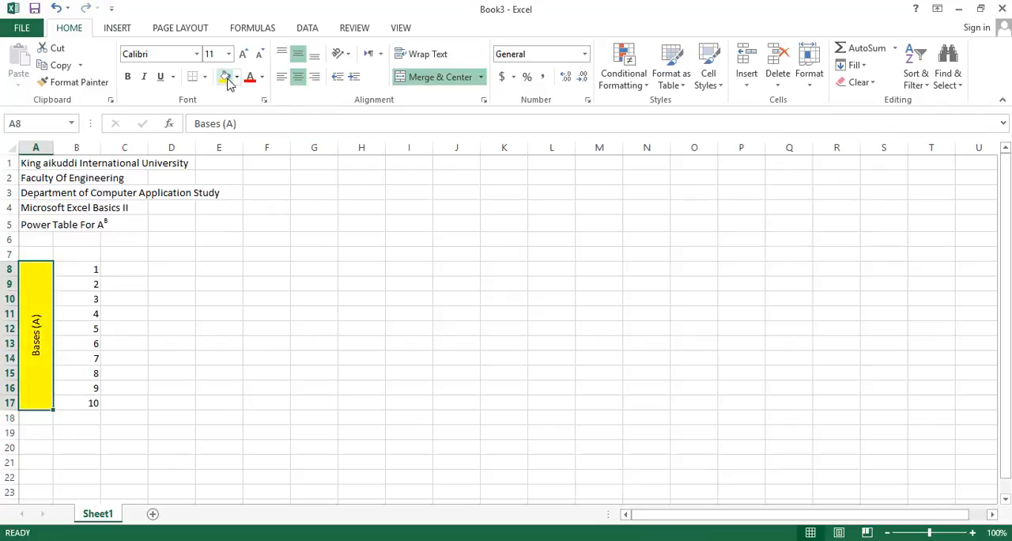
{"action": "left_click", "coordinate": [69, 269]}
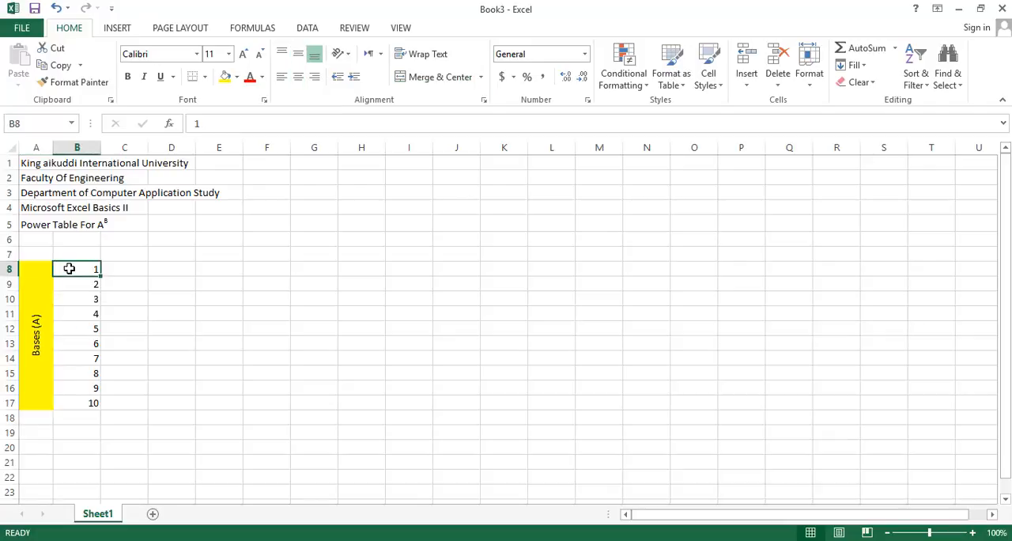
{"action": "left_click", "coordinate": [236, 76]}
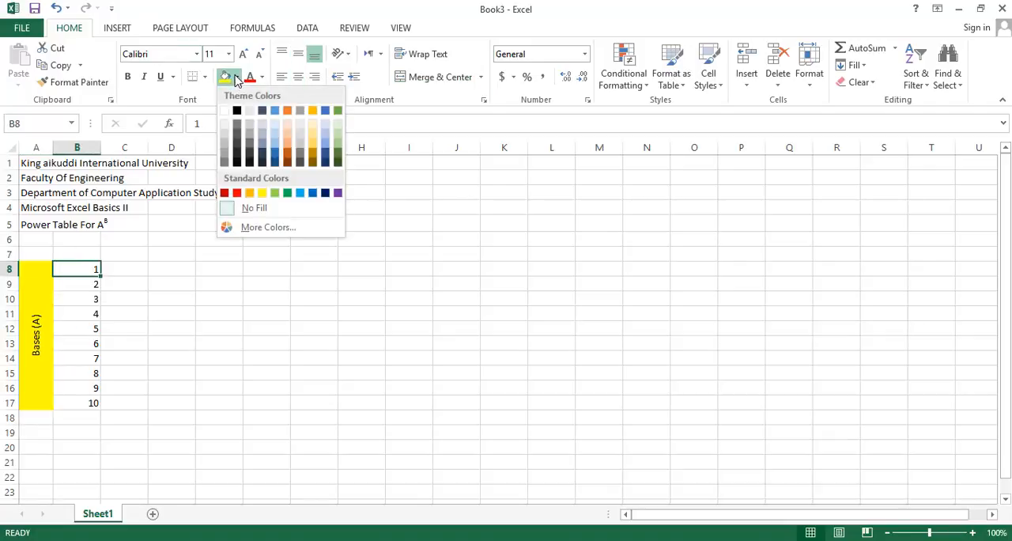
{"action": "left_click", "coordinate": [276, 194]}
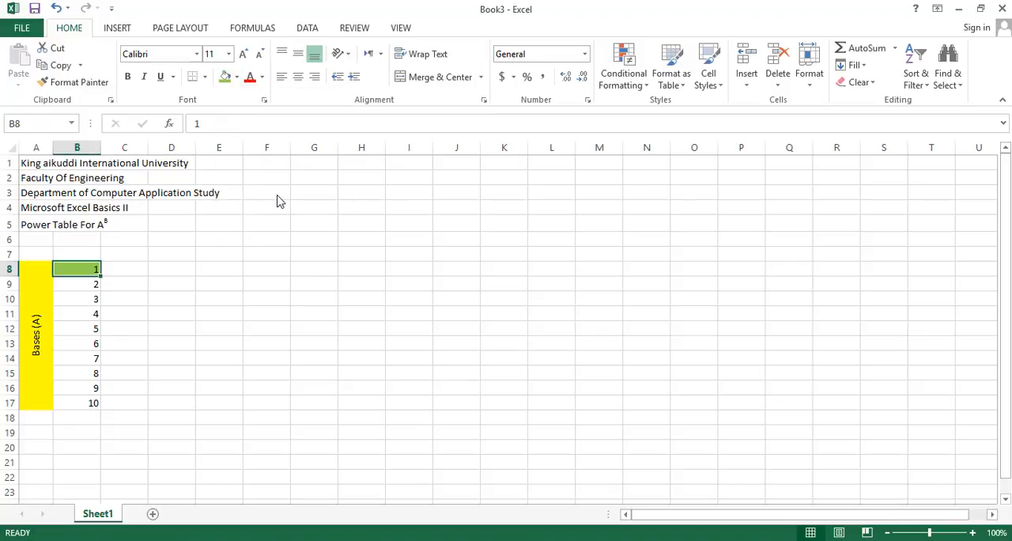
{"action": "left_click", "coordinate": [88, 287]}
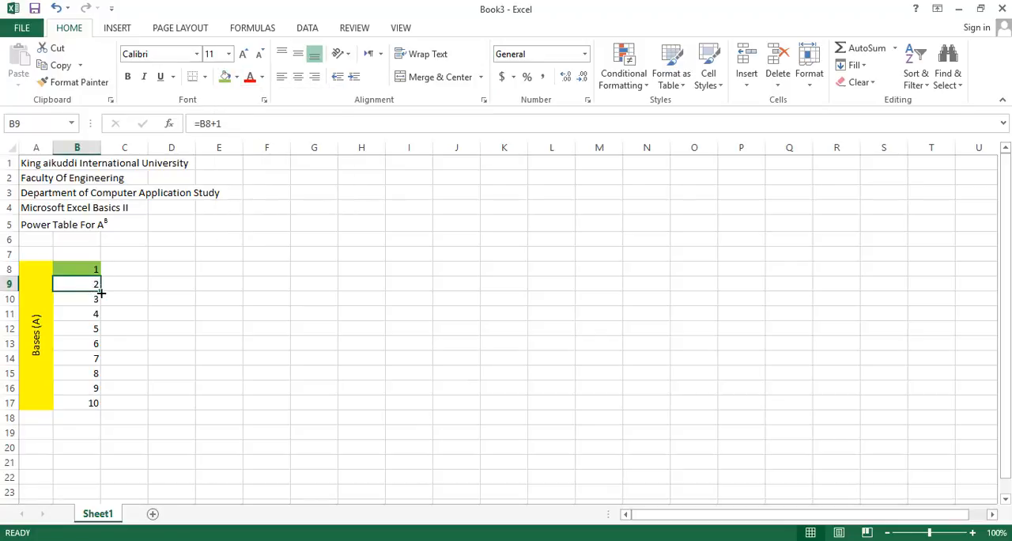
{"action": "left_click_drag", "start_coordinate": [102, 294], "coordinate": [90, 405]}
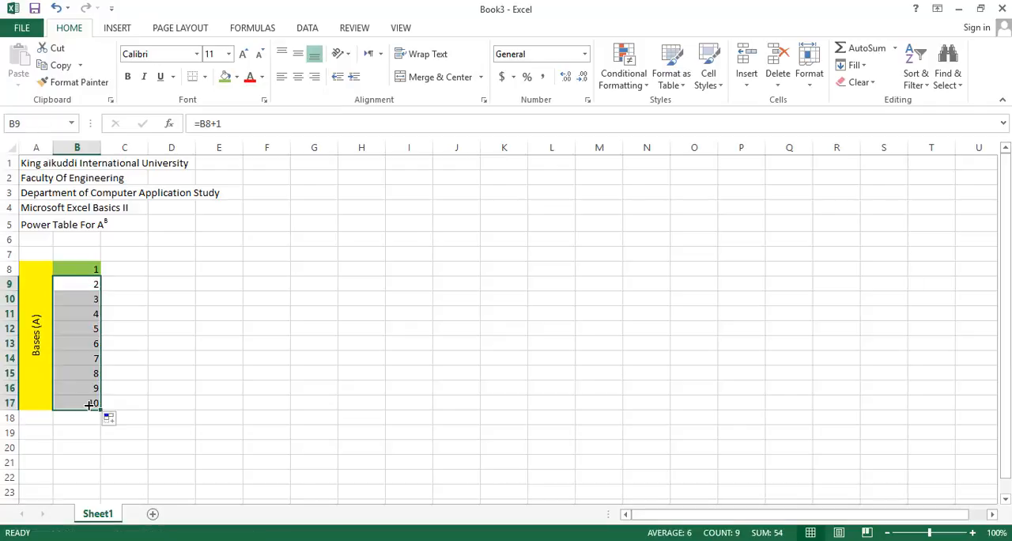
{"action": "left_click", "coordinate": [225, 77]}
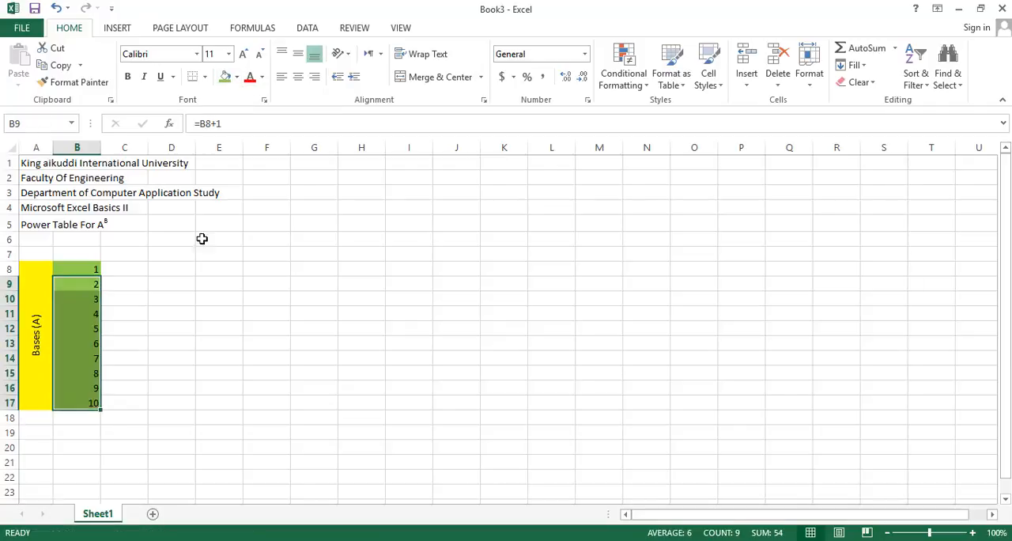
{"action": "left_click", "coordinate": [197, 268]}
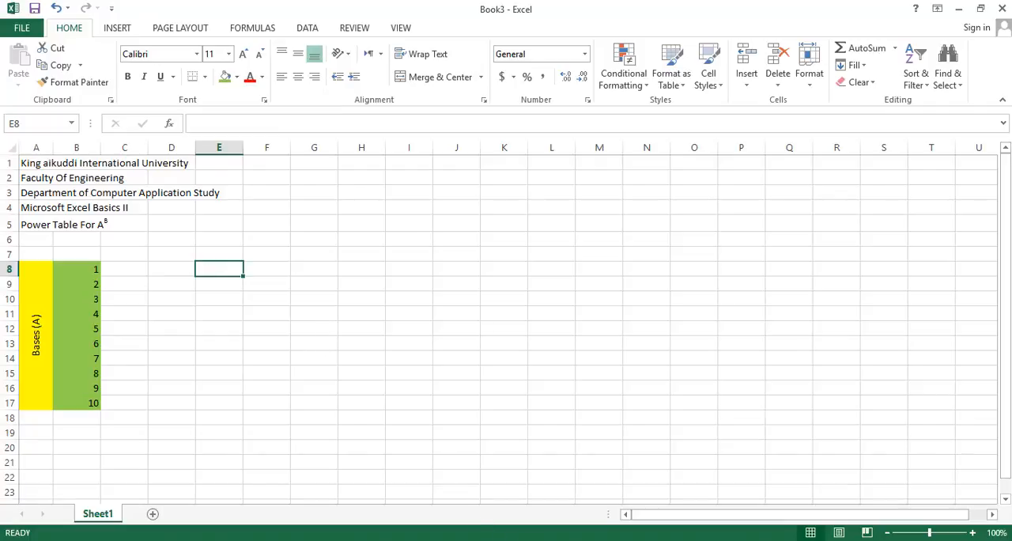
Check the column heading in the PDF, then enter "Indices (B)" in cell C6 of the Excel sheet
{"action": "key", "text": "alt+Tab"}
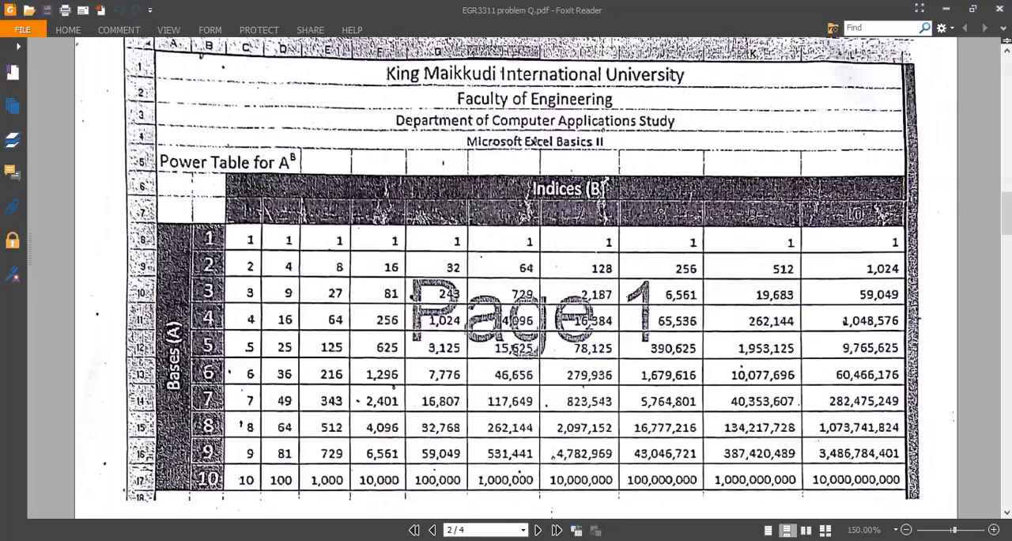
{"action": "left_click", "coordinate": [601, 540]}
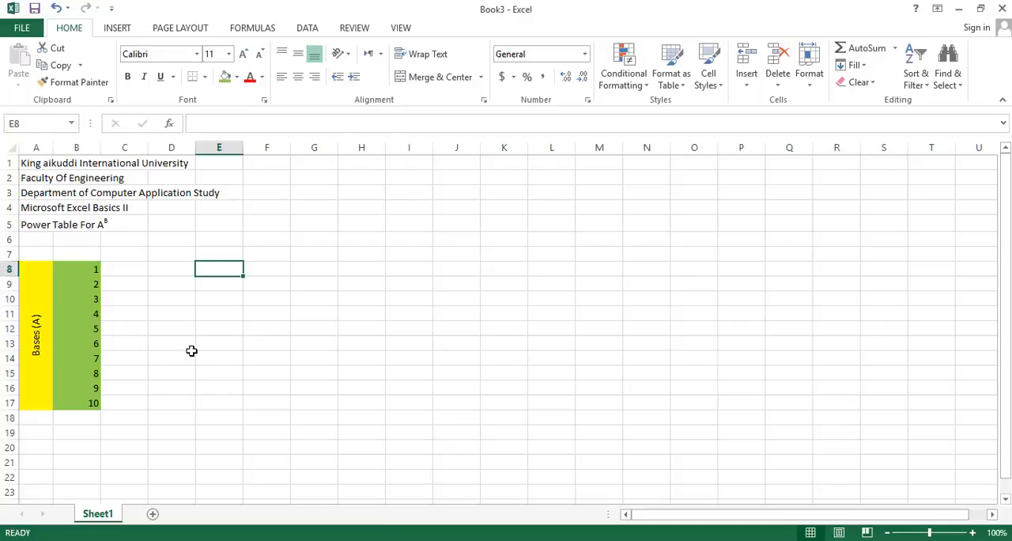
{"action": "left_click", "coordinate": [115, 241]}
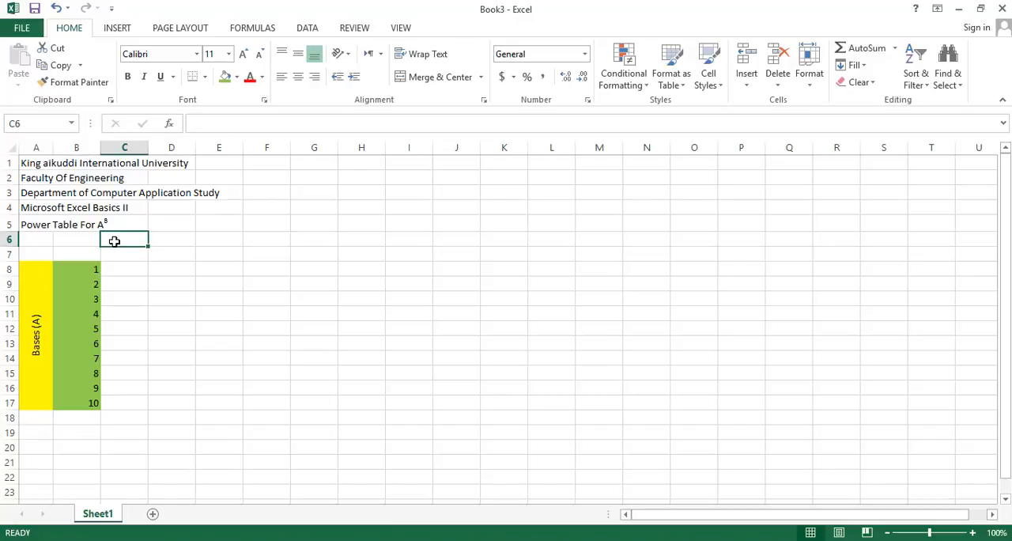
{"action": "type", "text": "Indi"}
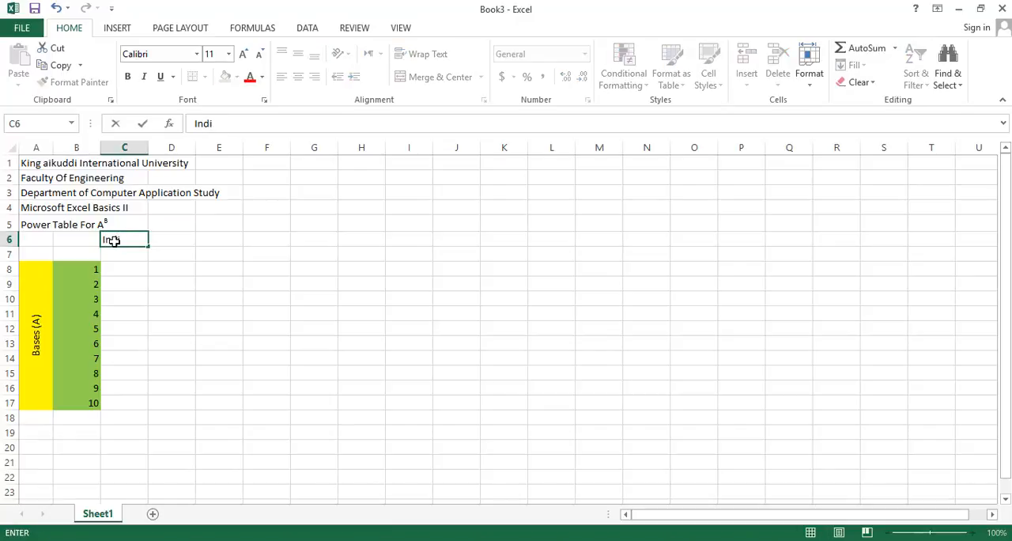
{"action": "type", "text": "ces (B"}
{"action": "key", "text": "Return"}
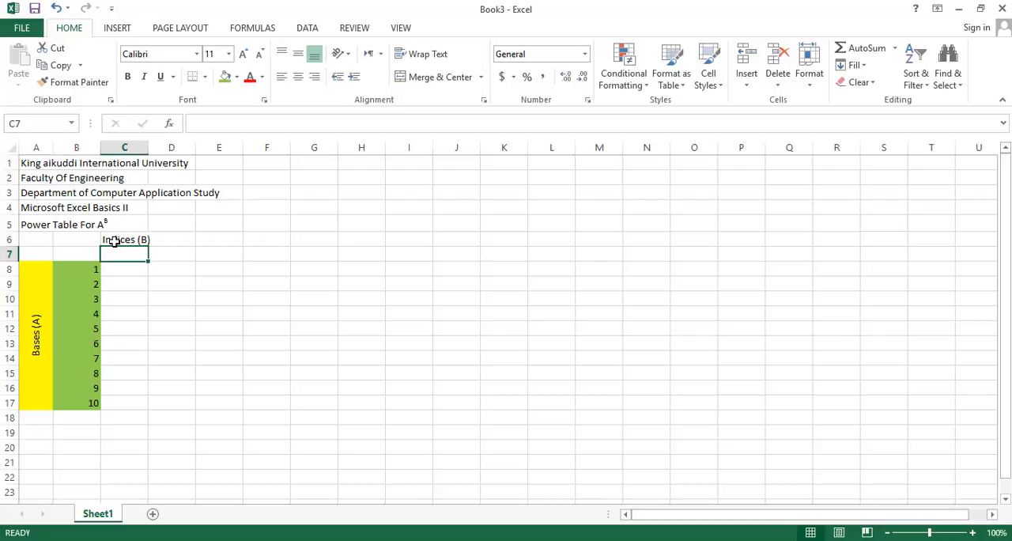
Enter 1 in cell C7 and the formula =C7+1 in cell D7
{"action": "type", "text": "1"}
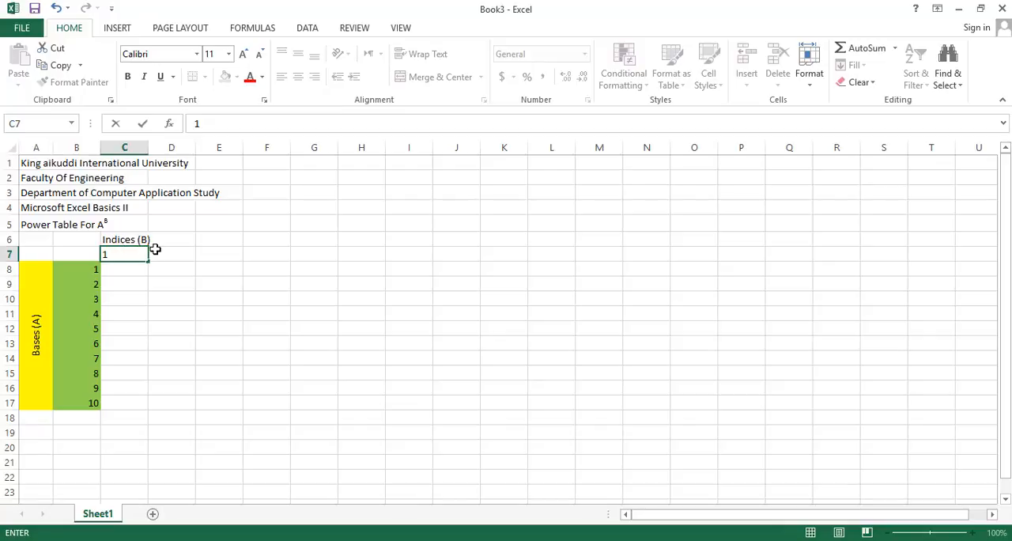
{"action": "key", "text": "Tab"}
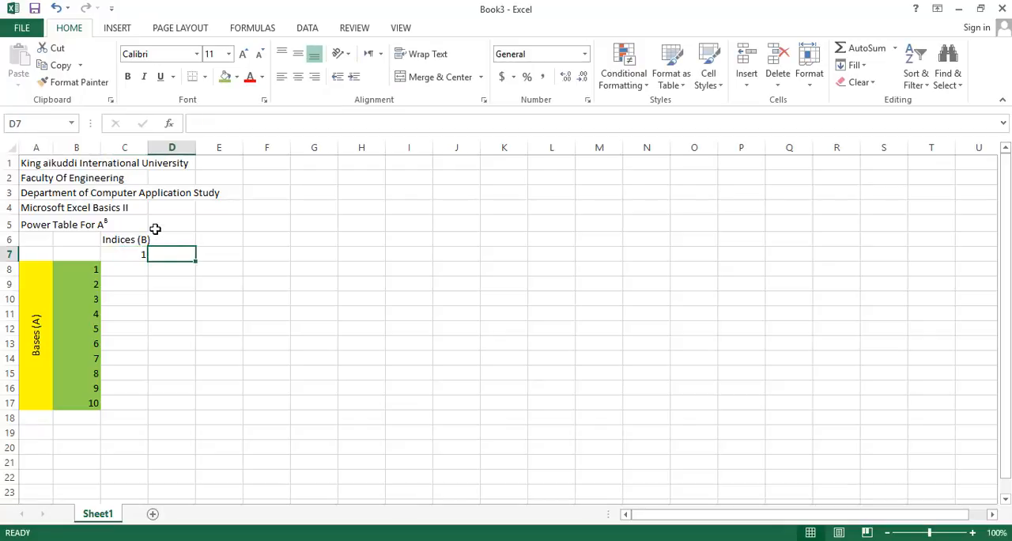
{"action": "type", "text": "="}
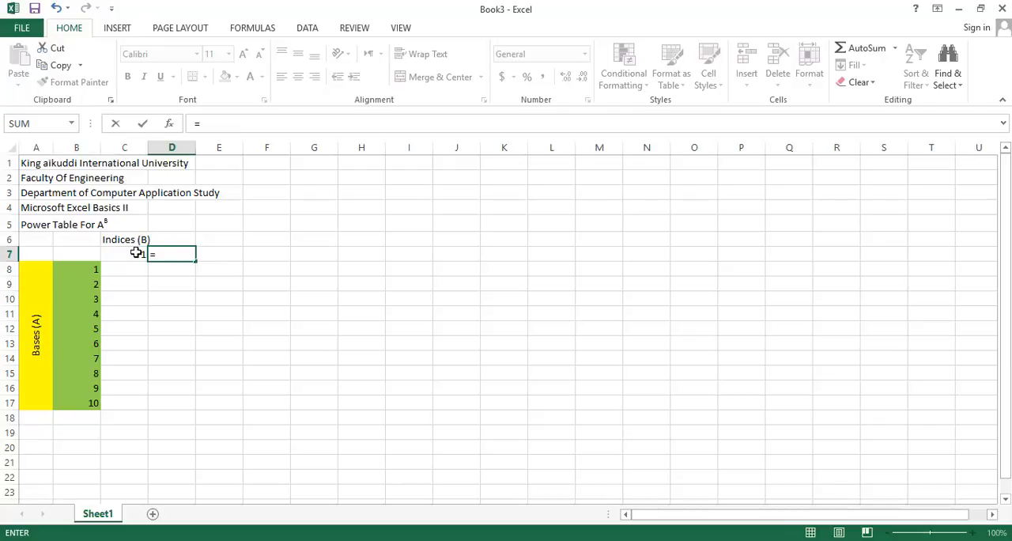
{"action": "left_click", "coordinate": [136, 252]}
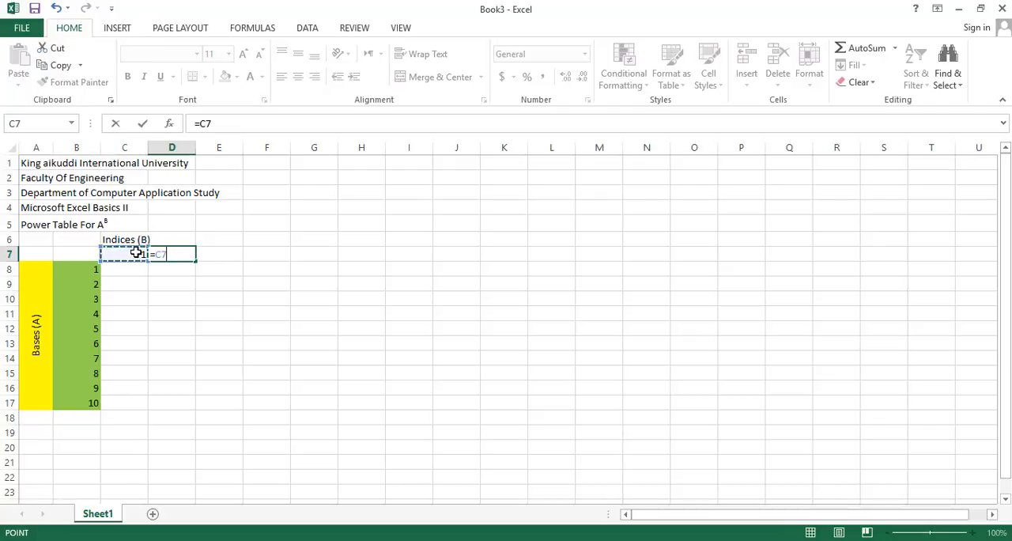
{"action": "type", "text": "+1"}
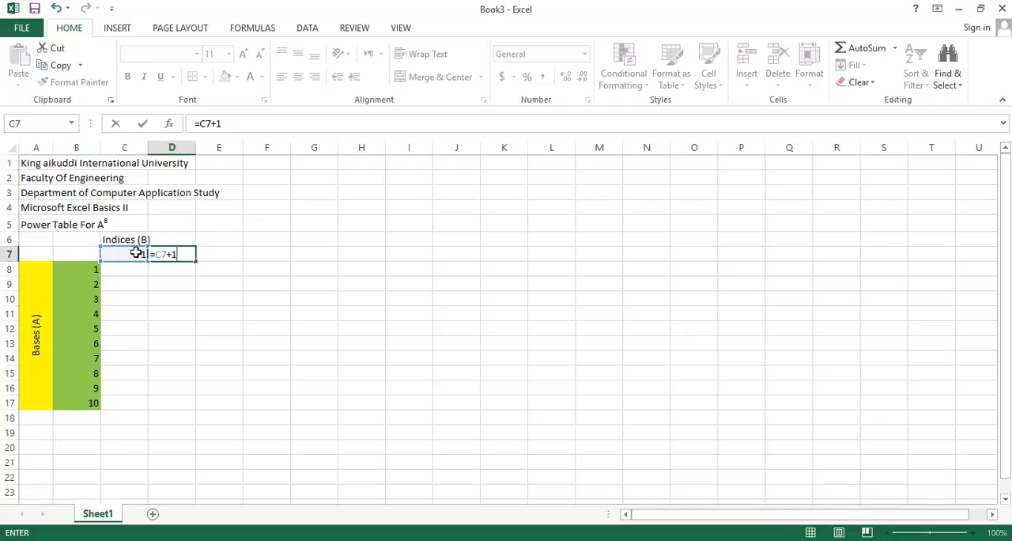
{"action": "key", "text": "Tab"}
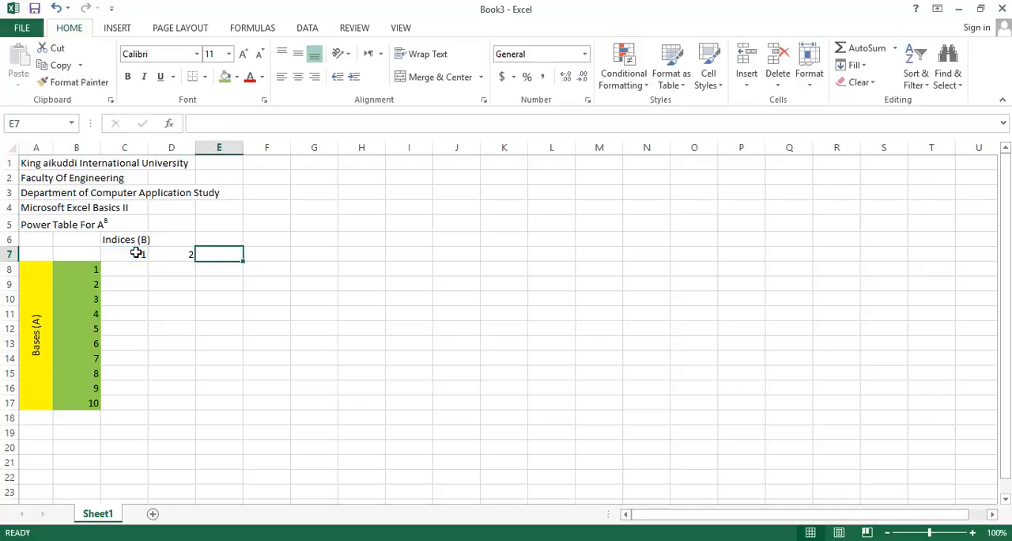
Fill the formula in D7 across the row to L7
{"action": "left_click", "coordinate": [163, 253]}
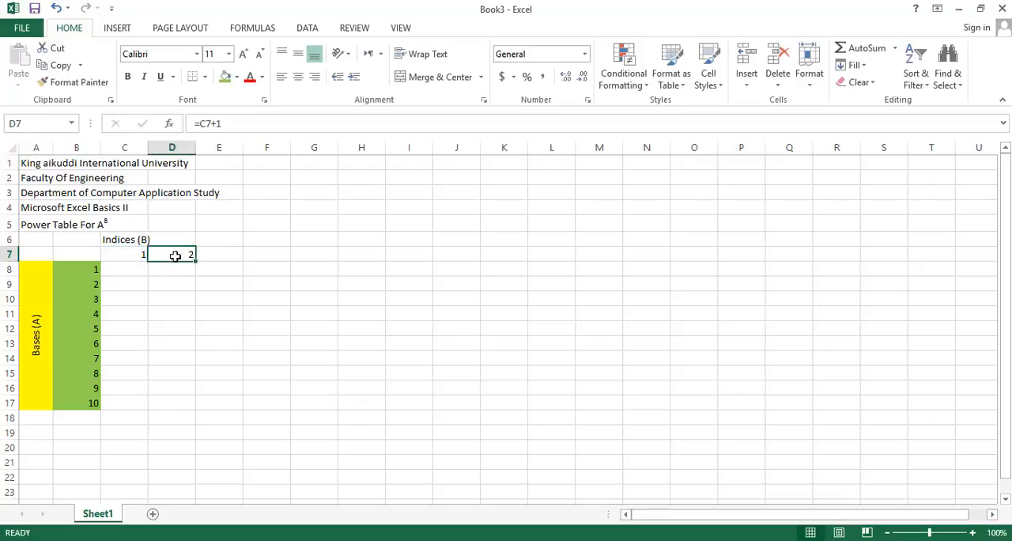
{"action": "left_click_drag", "start_coordinate": [195, 259], "coordinate": [583, 262]}
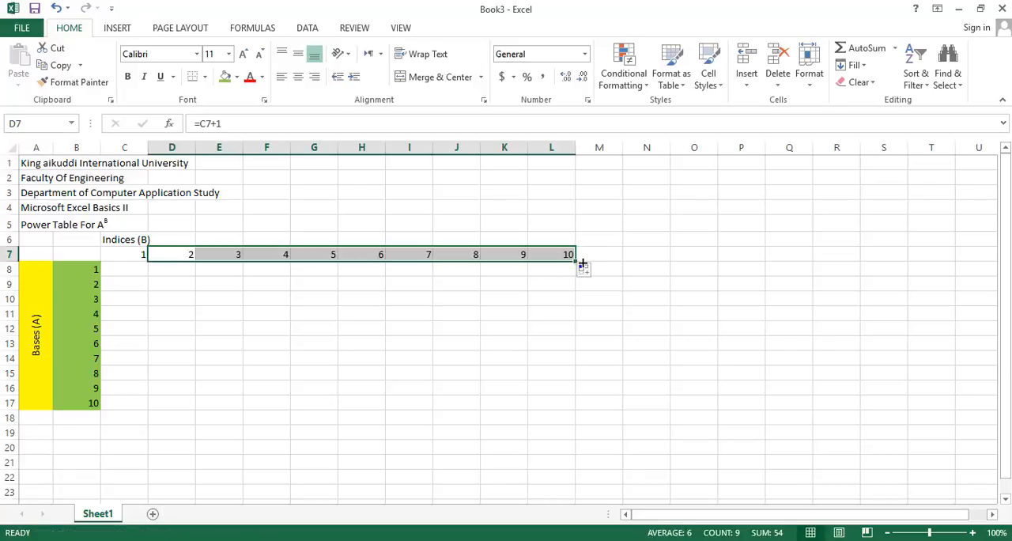
{"action": "left_click", "coordinate": [512, 228]}
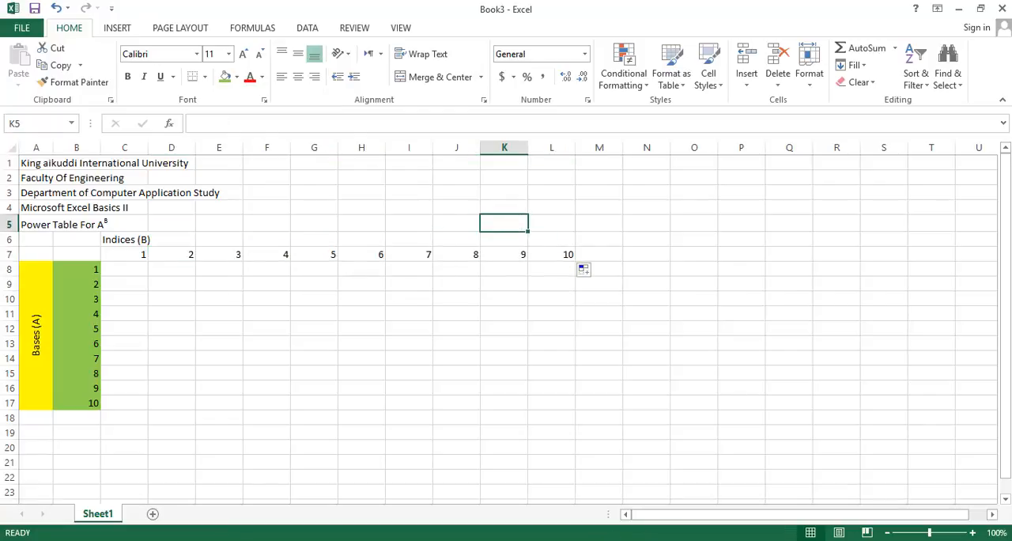
Check the Indices heading in the PDF, then fill the Excel heading from C6 to L6 and merge and center that range
{"action": "mouse_move", "coordinate": [566, 538]}
{"action": "left_click", "coordinate": [565, 466]}
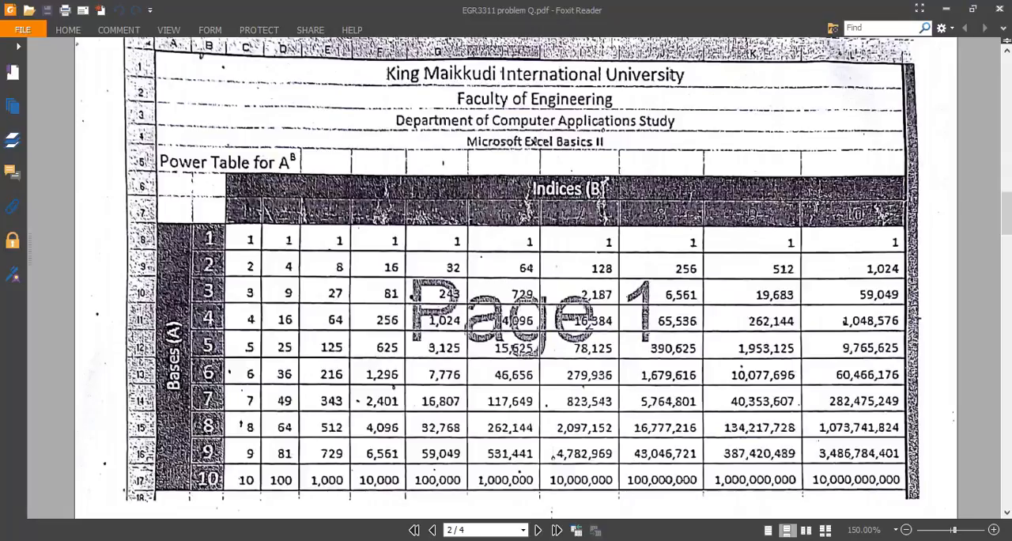
{"action": "key", "text": "alt+Tab"}
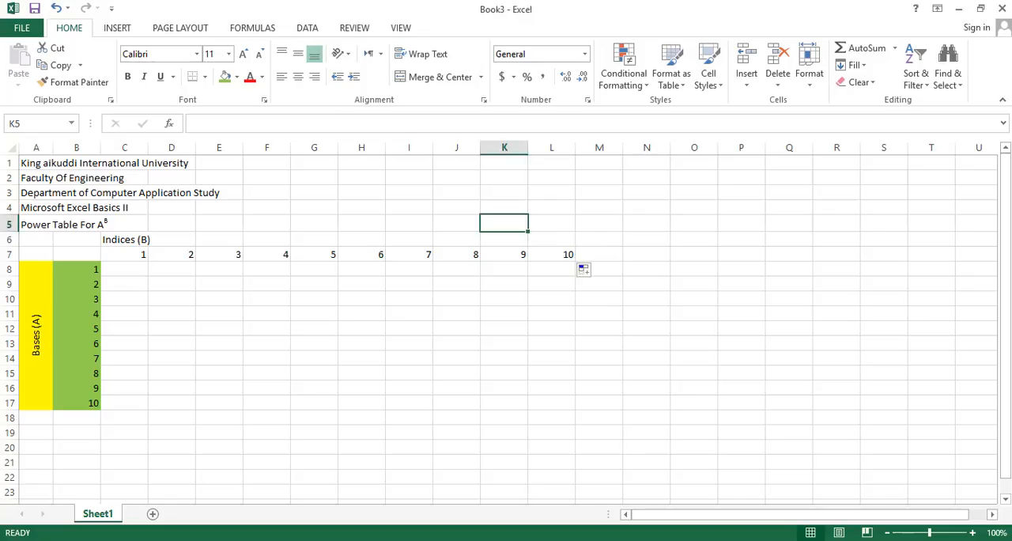
{"action": "left_click", "coordinate": [124, 239]}
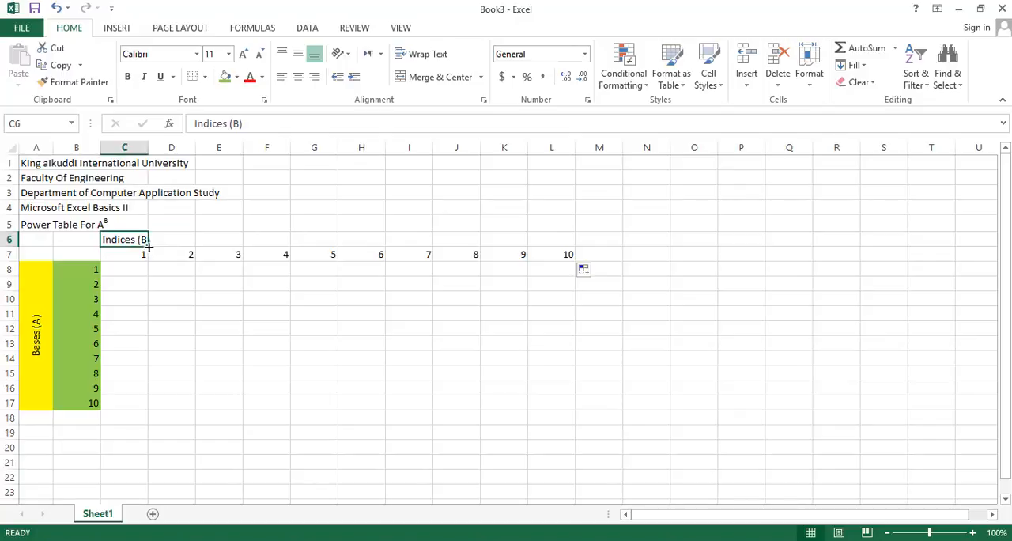
{"action": "left_click_drag", "start_coordinate": [147, 246], "coordinate": [586, 256]}
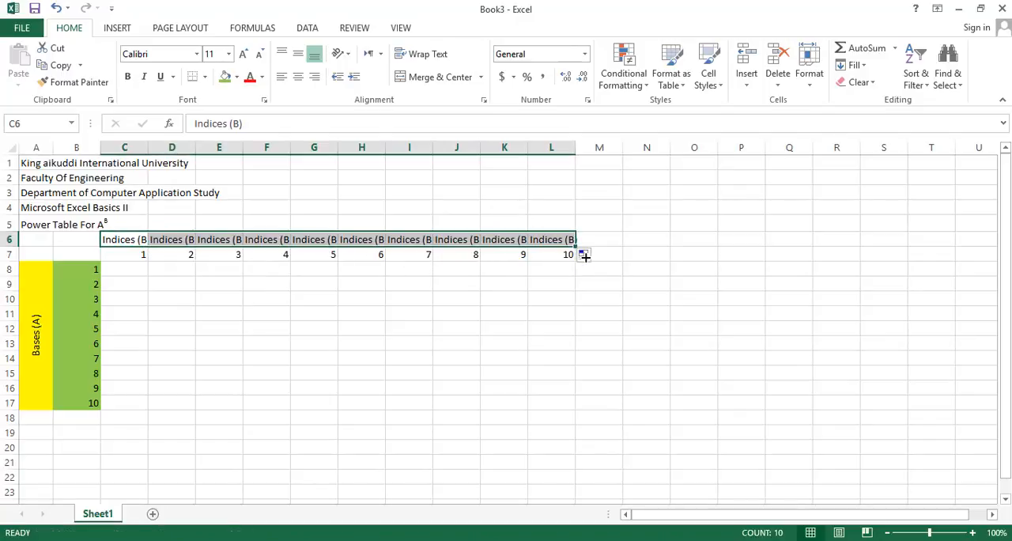
{"action": "left_click", "coordinate": [443, 80]}
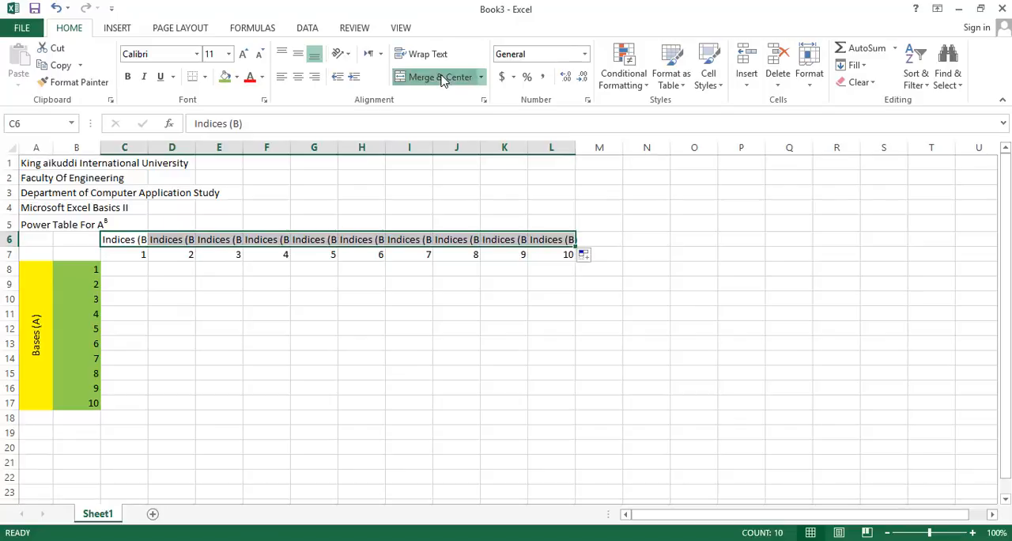
{"action": "key", "text": "Return"}
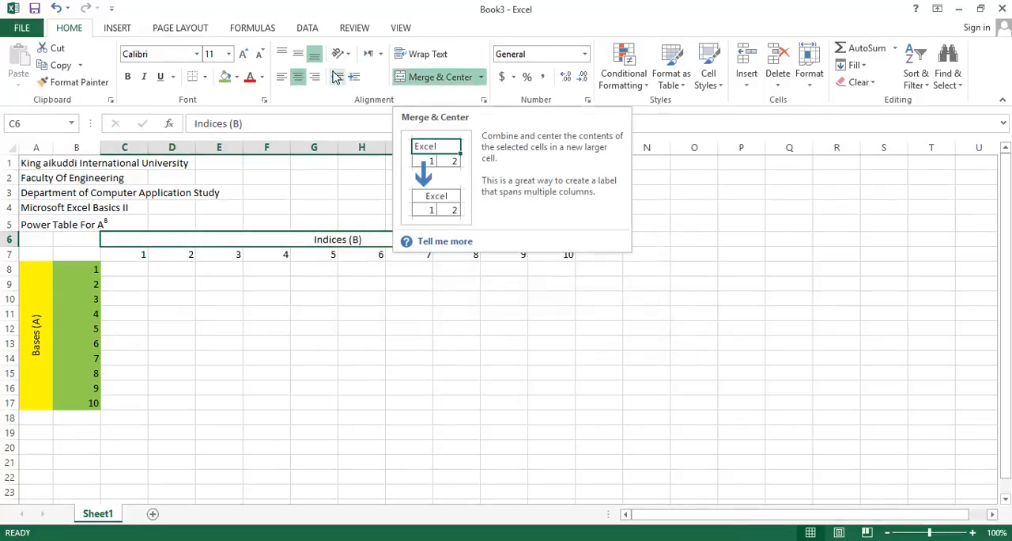
Fill the merged Indices (B) heading with yellow and cell C7 with light green
{"action": "left_click", "coordinate": [235, 79]}
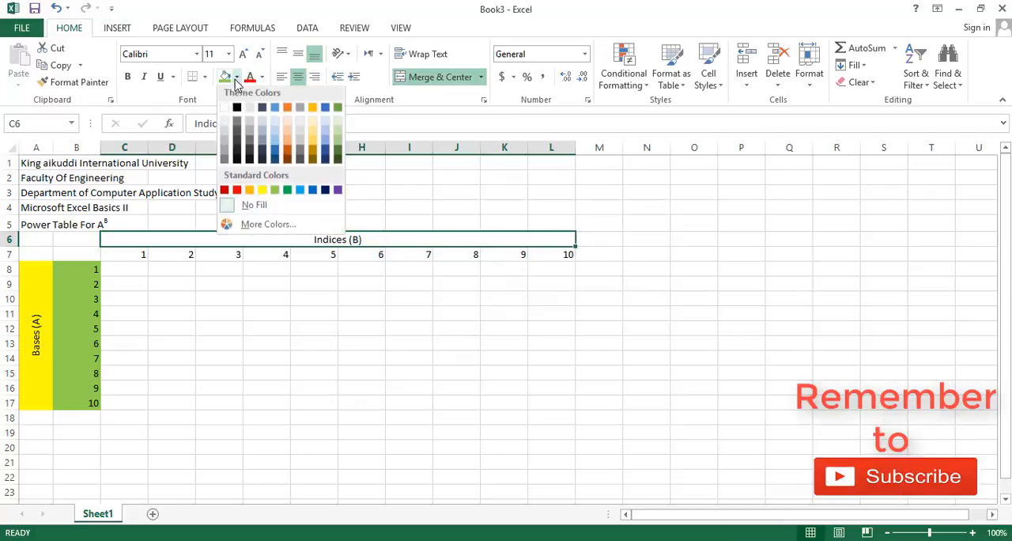
{"action": "left_click", "coordinate": [260, 194]}
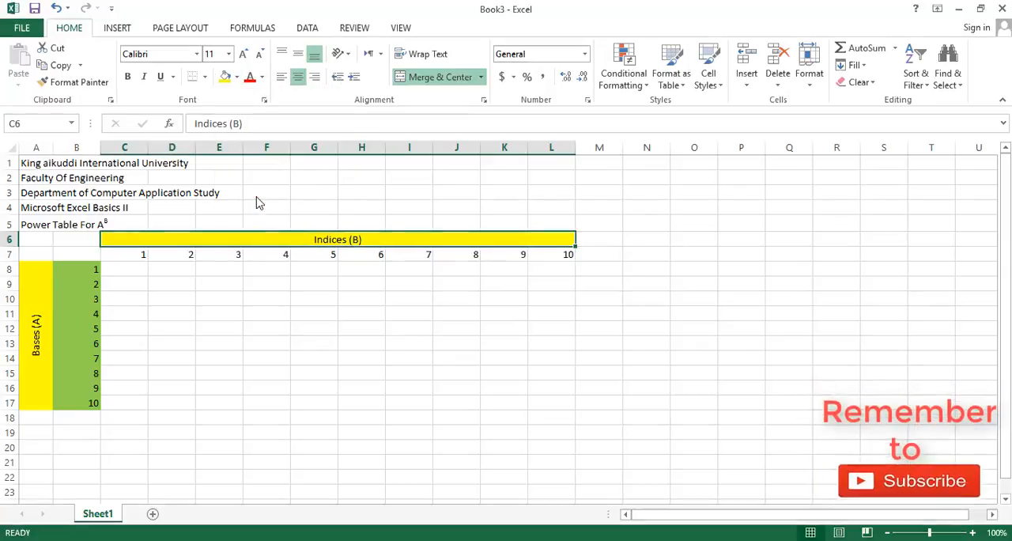
{"action": "left_click", "coordinate": [144, 257]}
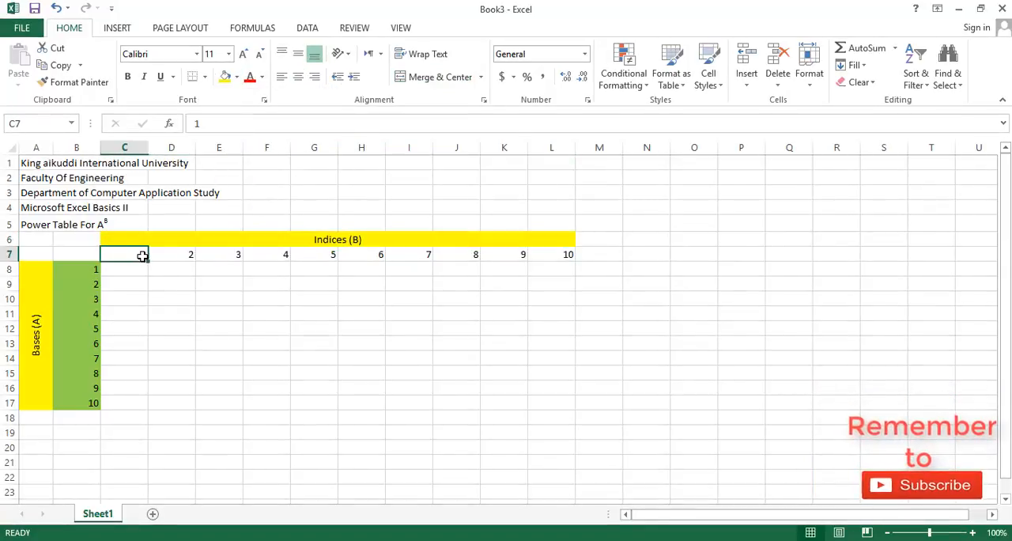
{"action": "left_click", "coordinate": [236, 77]}
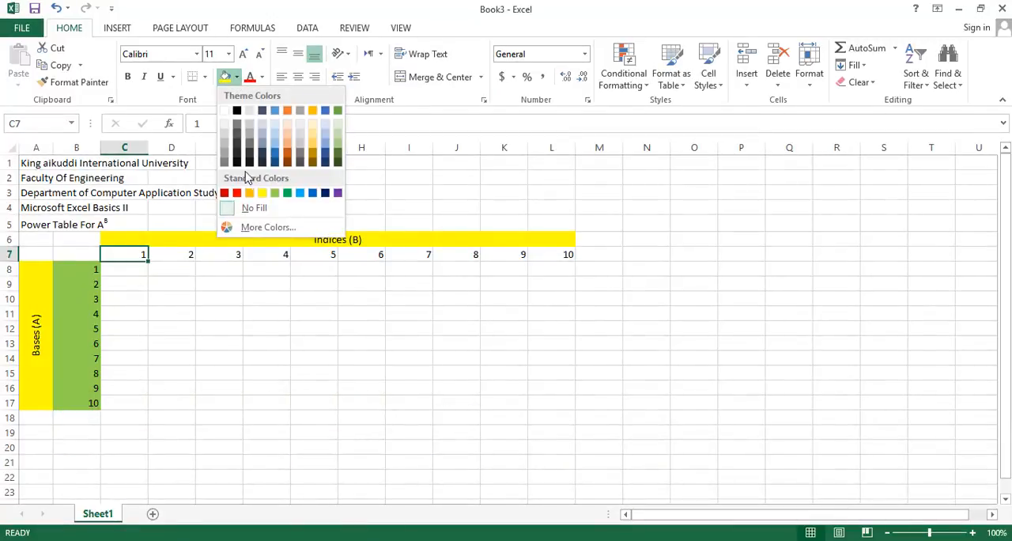
{"action": "left_click", "coordinate": [276, 195]}
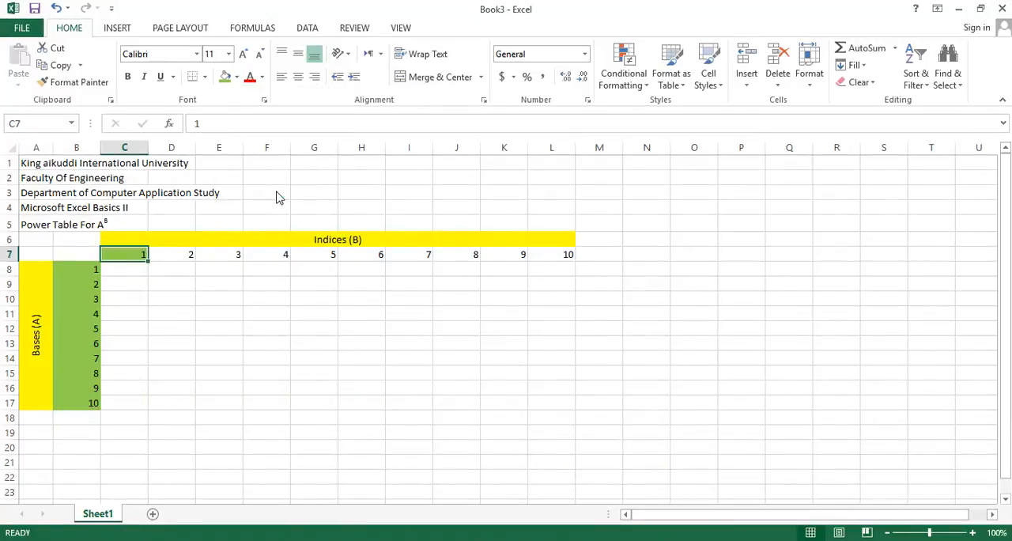
Fill the index cells D7:L7 with light green
{"action": "left_click", "coordinate": [160, 257]}
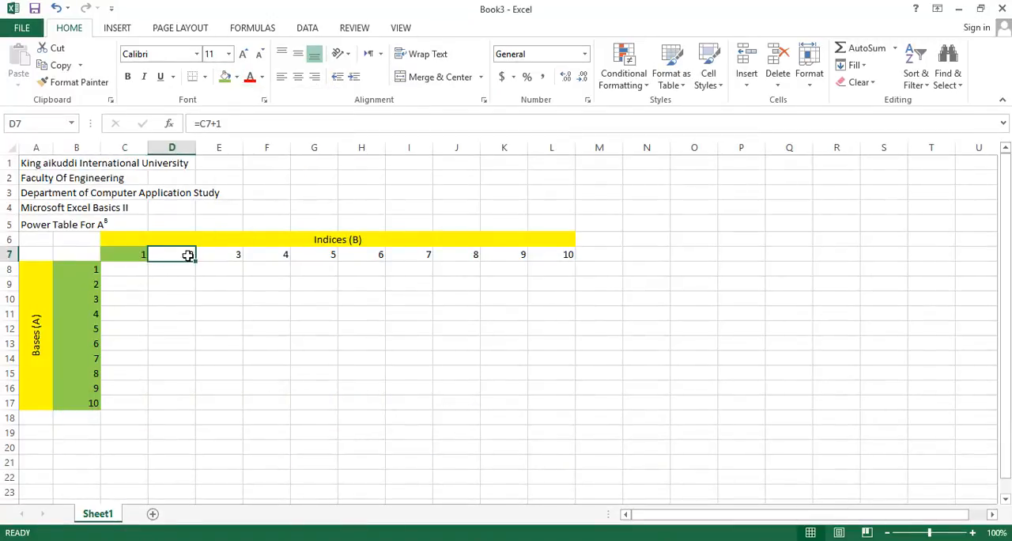
{"action": "left_click_drag", "start_coordinate": [193, 259], "coordinate": [563, 254]}
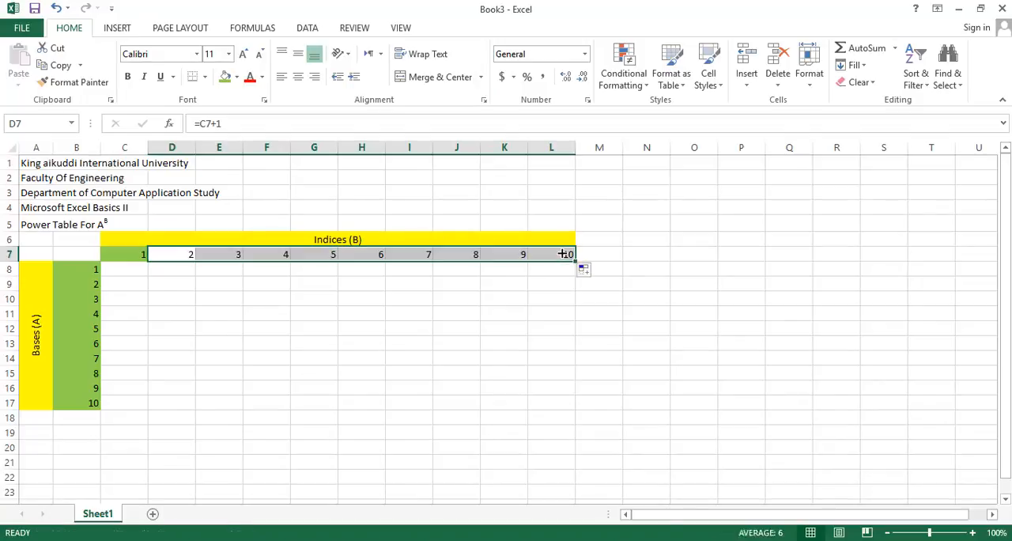
{"action": "left_click", "coordinate": [225, 77]}
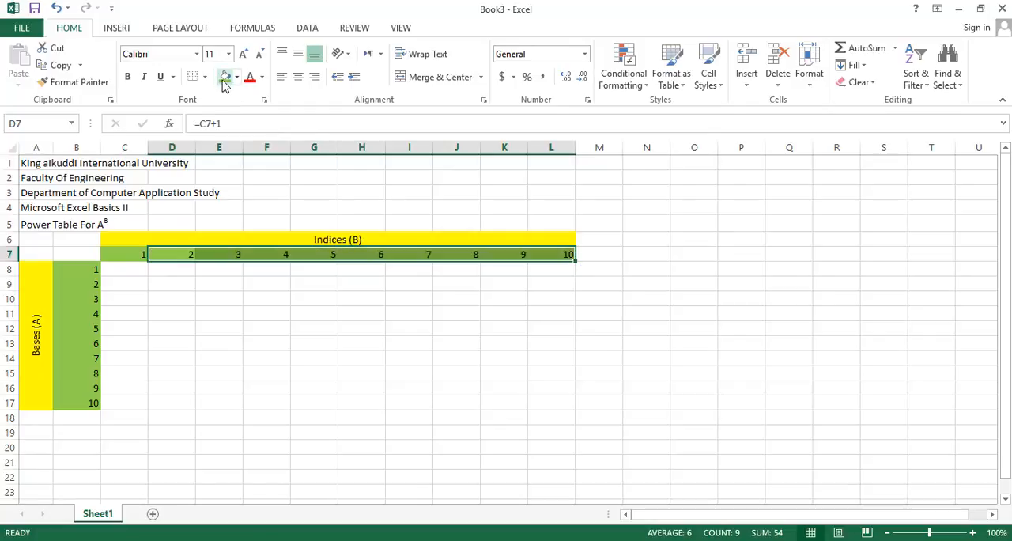
{"action": "left_click", "coordinate": [214, 282]}
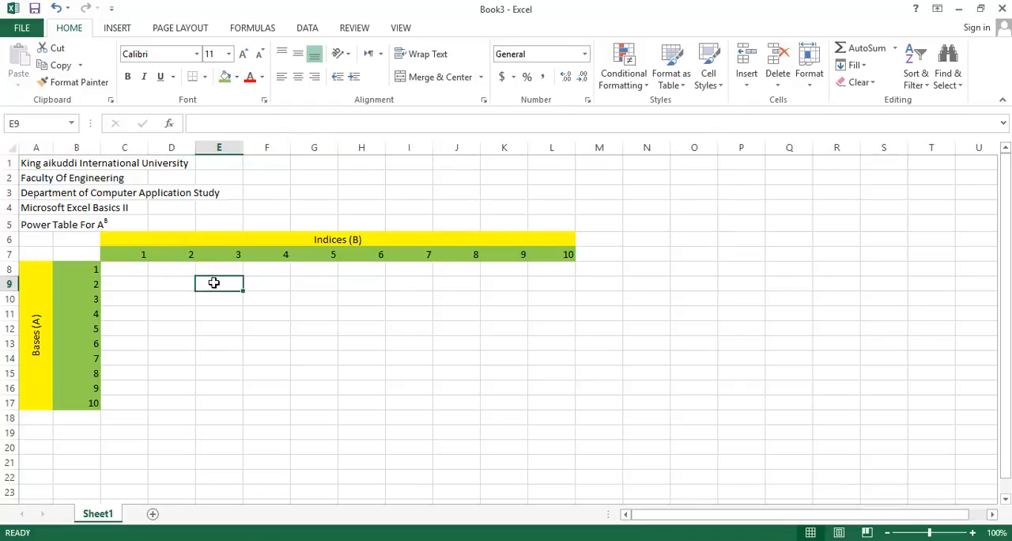
Undo the light green fill on D7:L7
{"action": "left_click", "coordinate": [187, 254]}
{"action": "key", "text": "ctrl+shift+Right"}
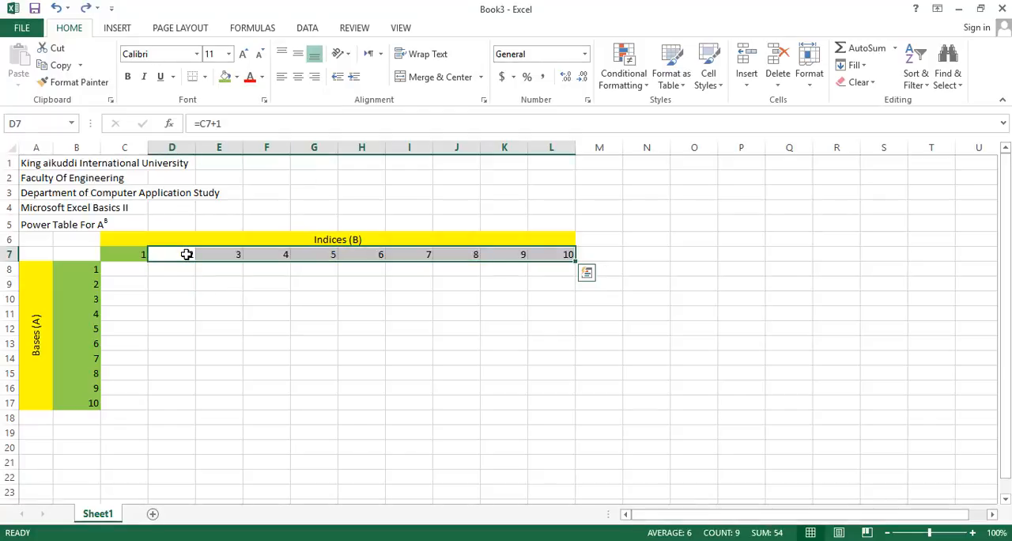
{"action": "left_click", "coordinate": [173, 310]}
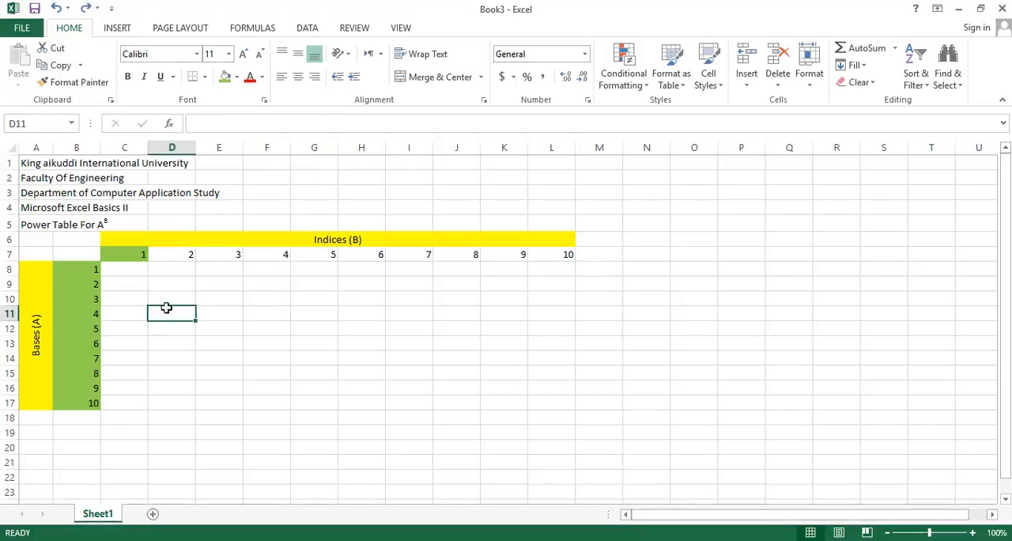
{"action": "left_click", "coordinate": [187, 255]}
{"action": "left_click", "coordinate": [141, 254]}
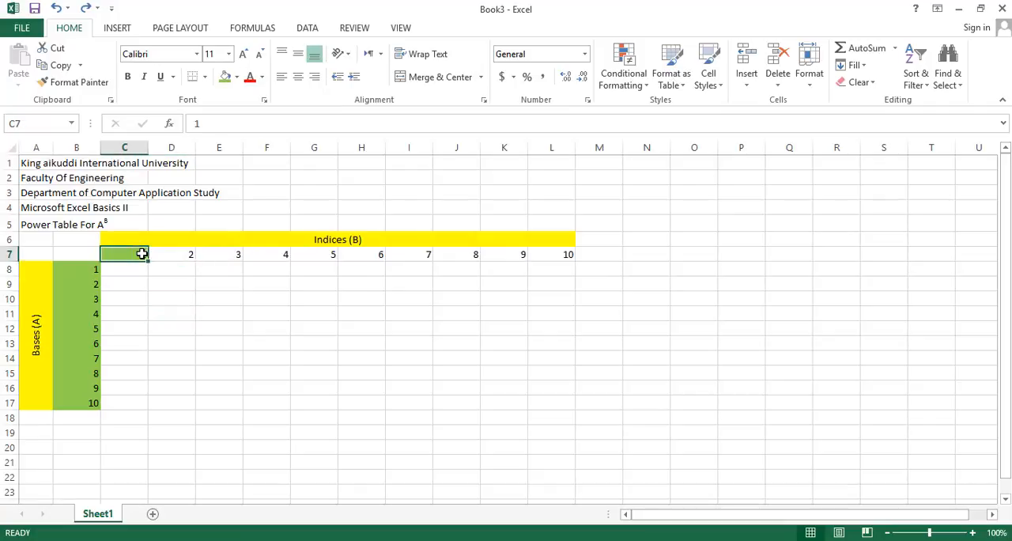
{"action": "left_click", "coordinate": [182, 265]}
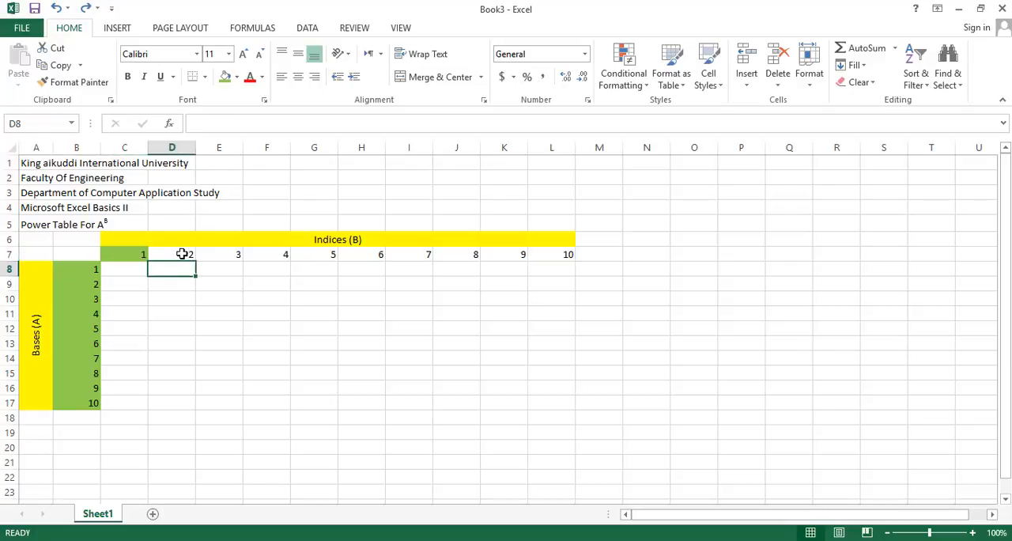
{"action": "left_click", "coordinate": [182, 254]}
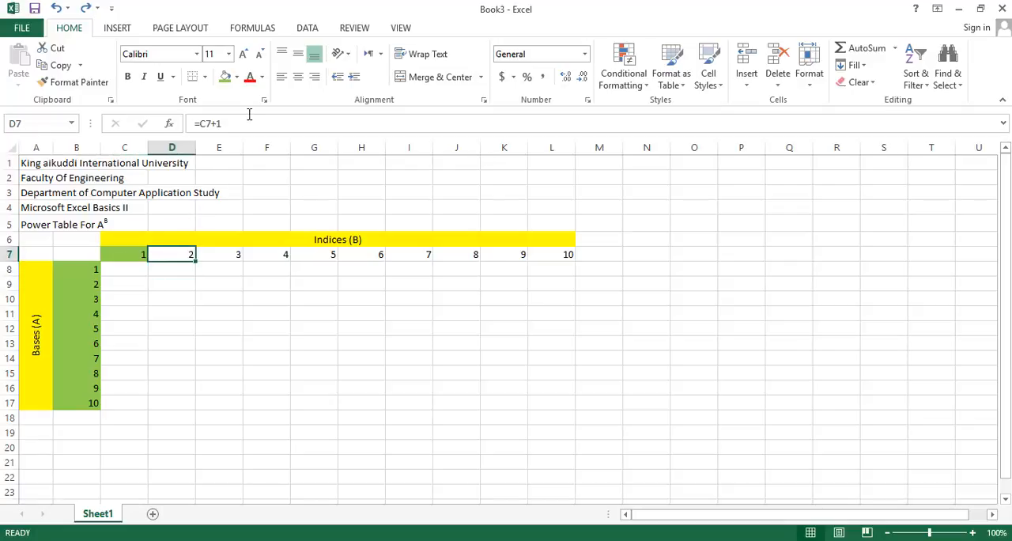
{"action": "left_click", "coordinate": [231, 254]}
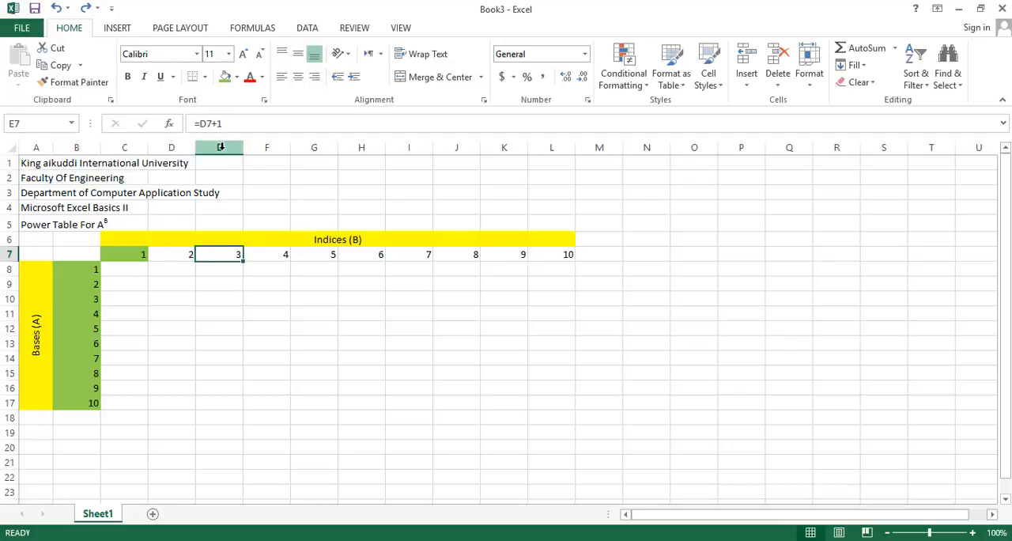
Try to copy cell C7 with its green fill across the row to L7, and undo the copy
{"action": "left_click", "coordinate": [145, 260]}
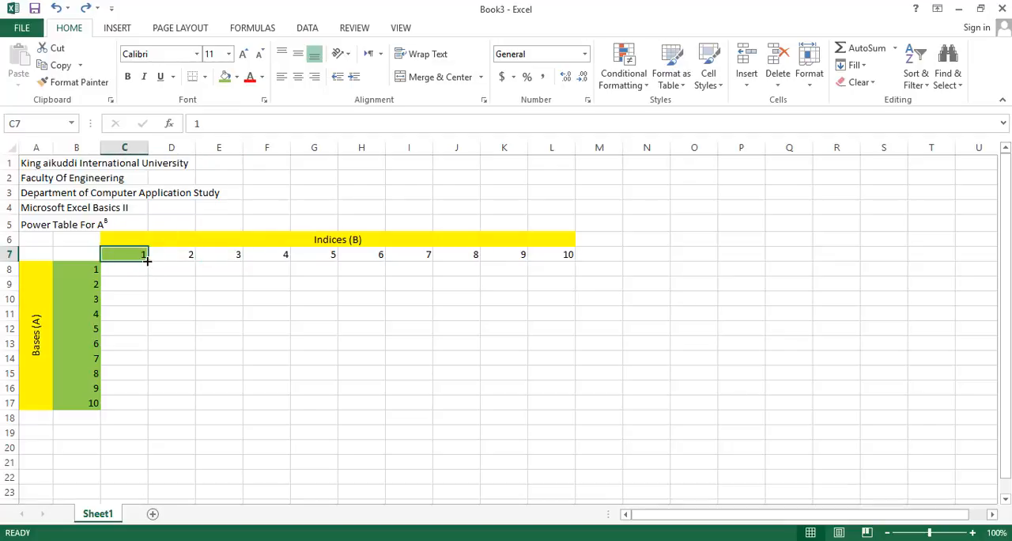
{"action": "left_click_drag", "start_coordinate": [149, 261], "coordinate": [568, 253]}
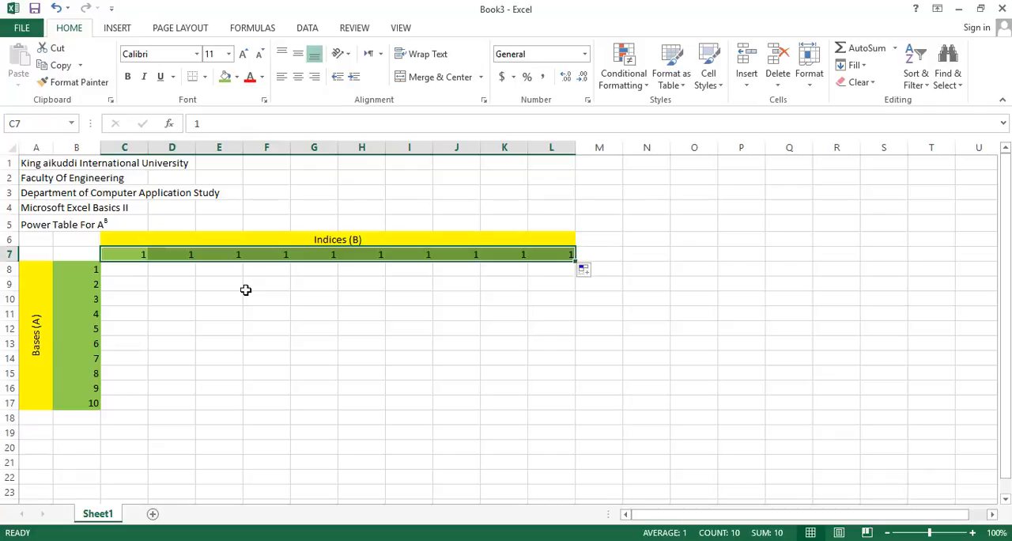
{"action": "key", "text": "ctrl+z"}
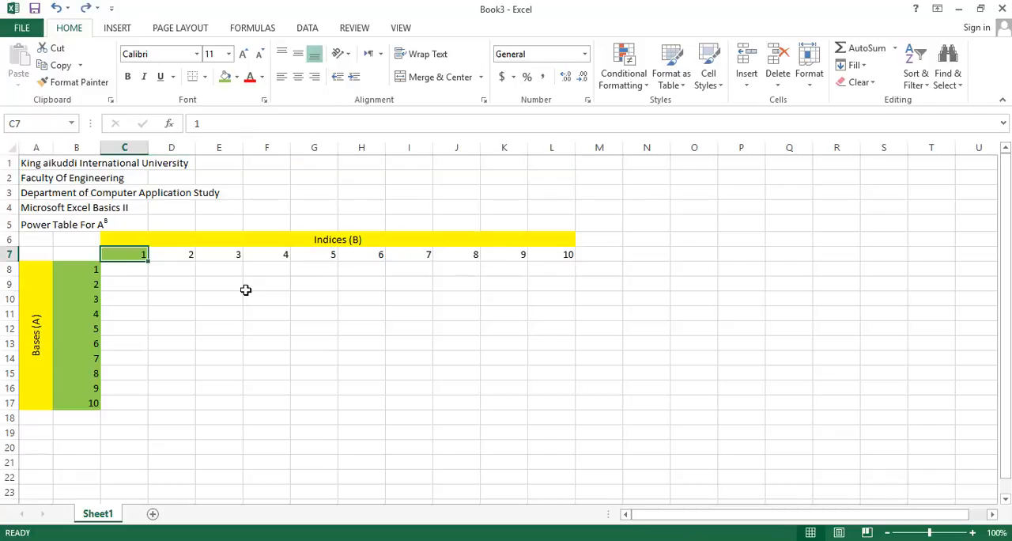
Copy the formula in D7 across to L7 and fill D7:L7 with light green
{"action": "left_click", "coordinate": [169, 251]}
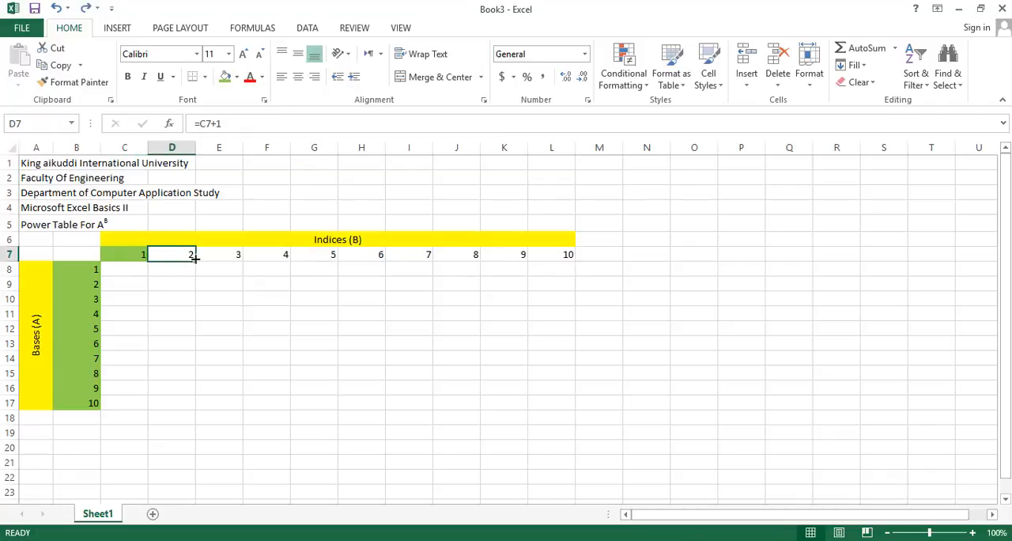
{"action": "left_click_drag", "start_coordinate": [195, 260], "coordinate": [557, 268]}
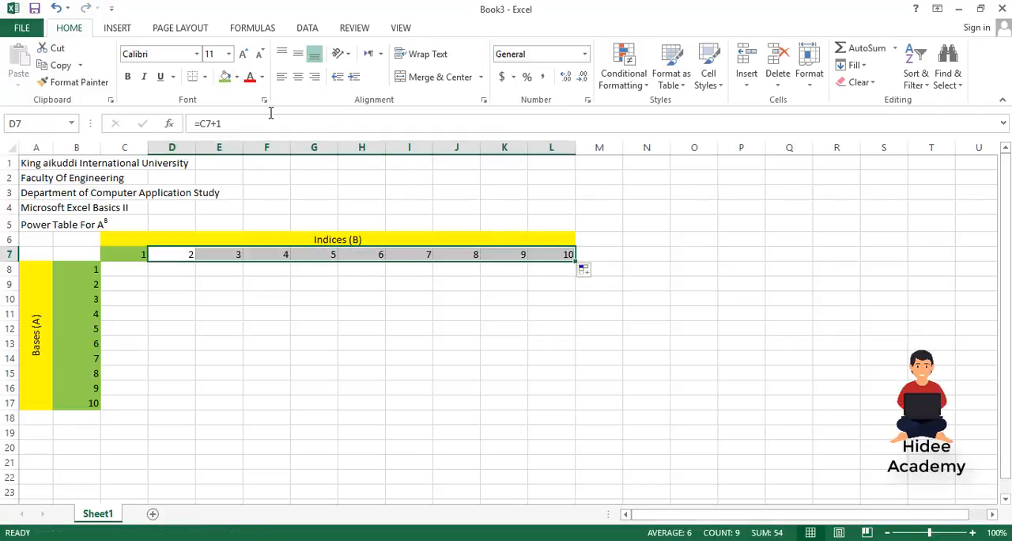
{"action": "left_click", "coordinate": [224, 76]}
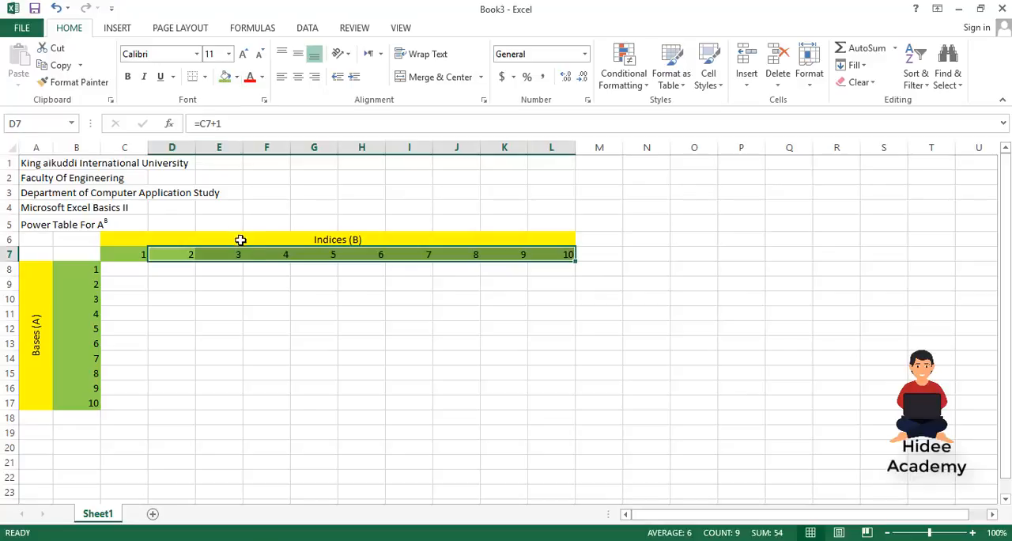
{"action": "left_click", "coordinate": [235, 300]}
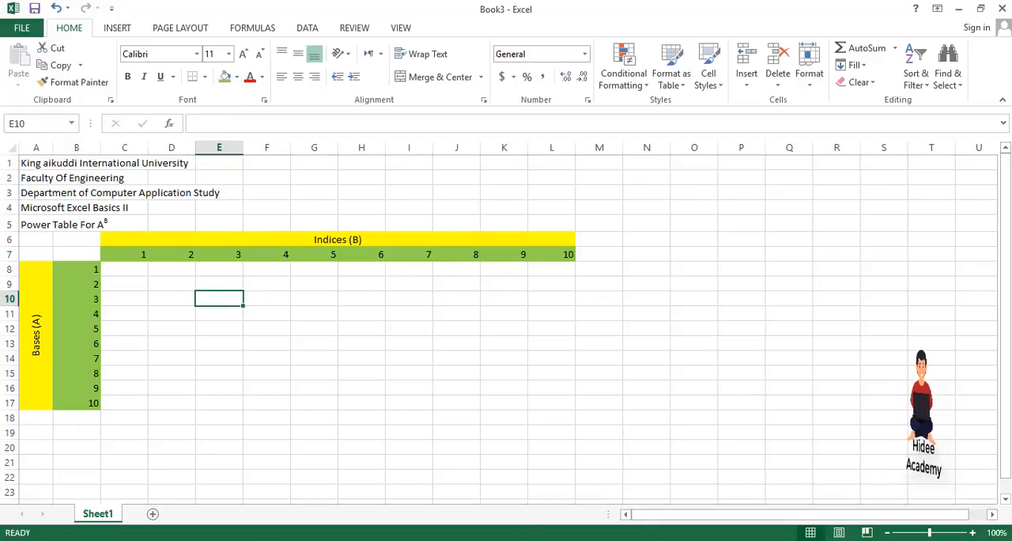
Check the power table in the PDF and enter the formula =$B8^C$7 in cell C8
{"action": "left_click", "coordinate": [551, 528]}
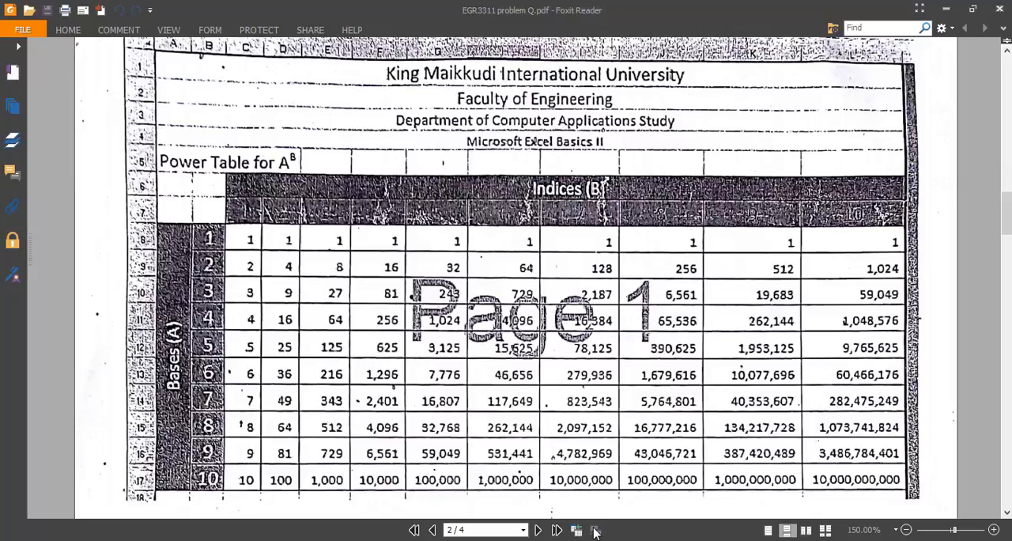
{"action": "key", "text": "alt+Tab"}
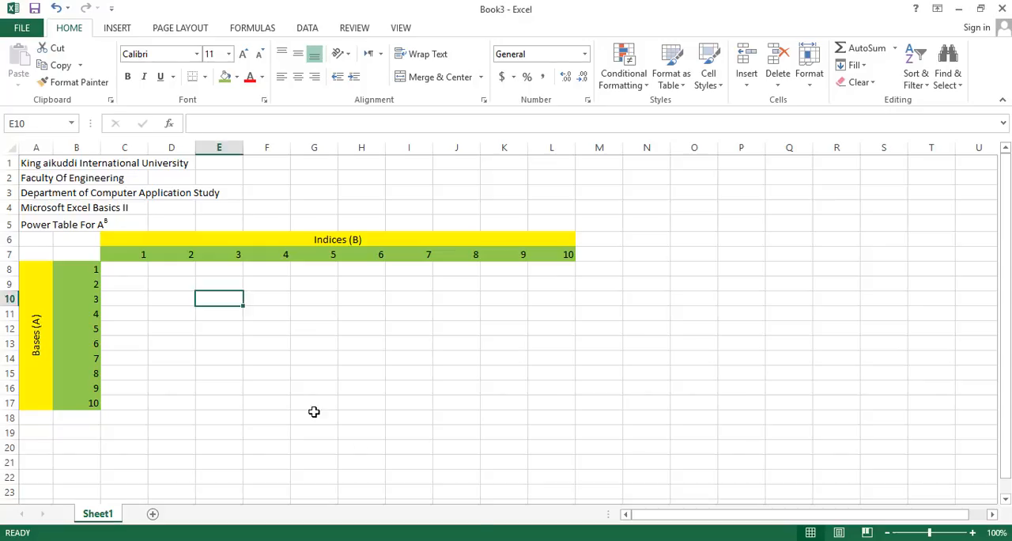
{"action": "left_click", "coordinate": [111, 267]}
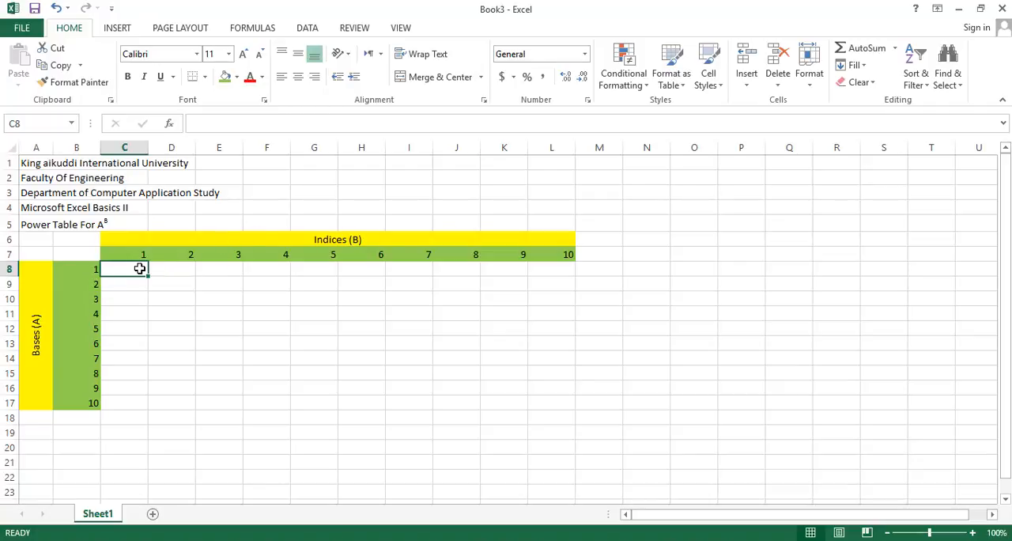
{"action": "type", "text": "="}
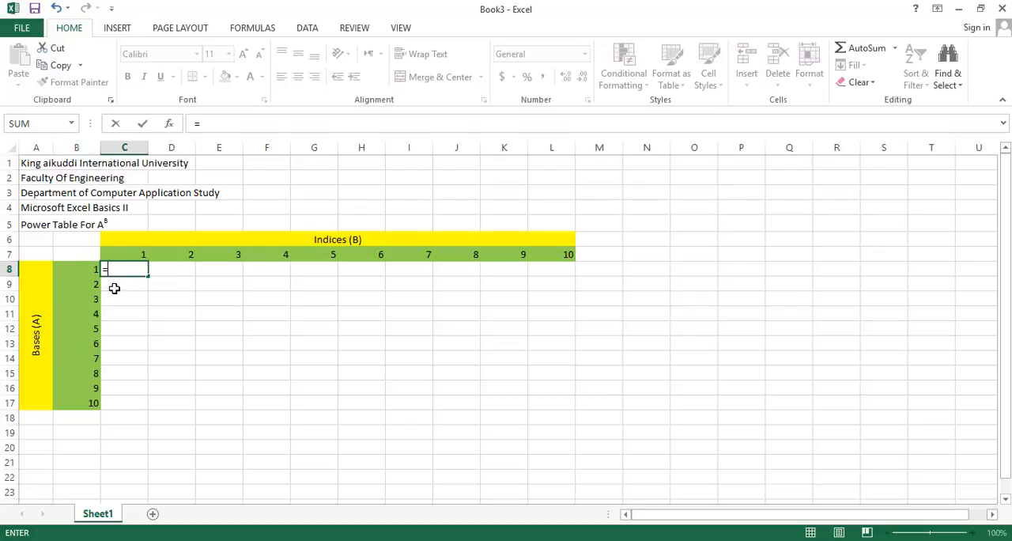
{"action": "type", "text": "B8^"}
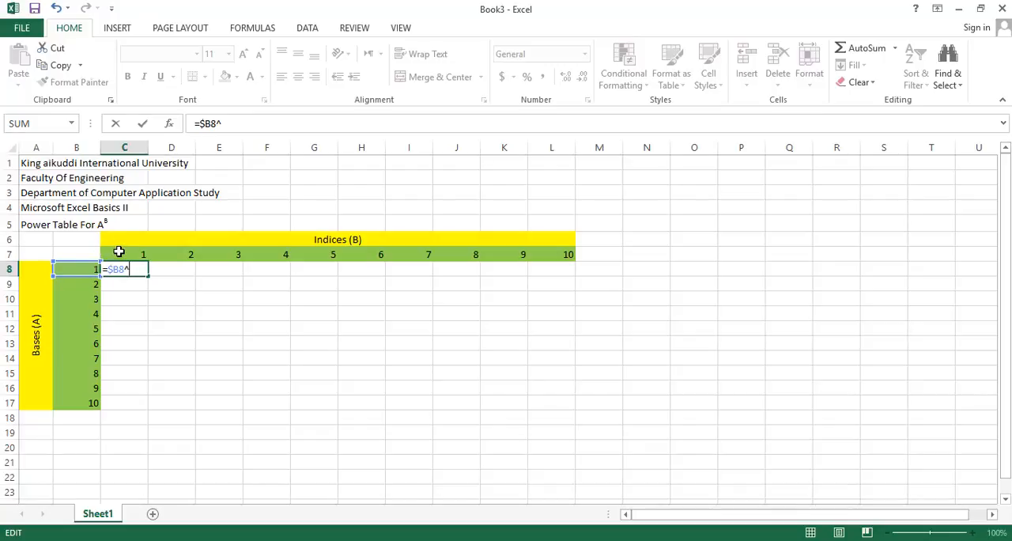
{"action": "left_click", "coordinate": [118, 252]}
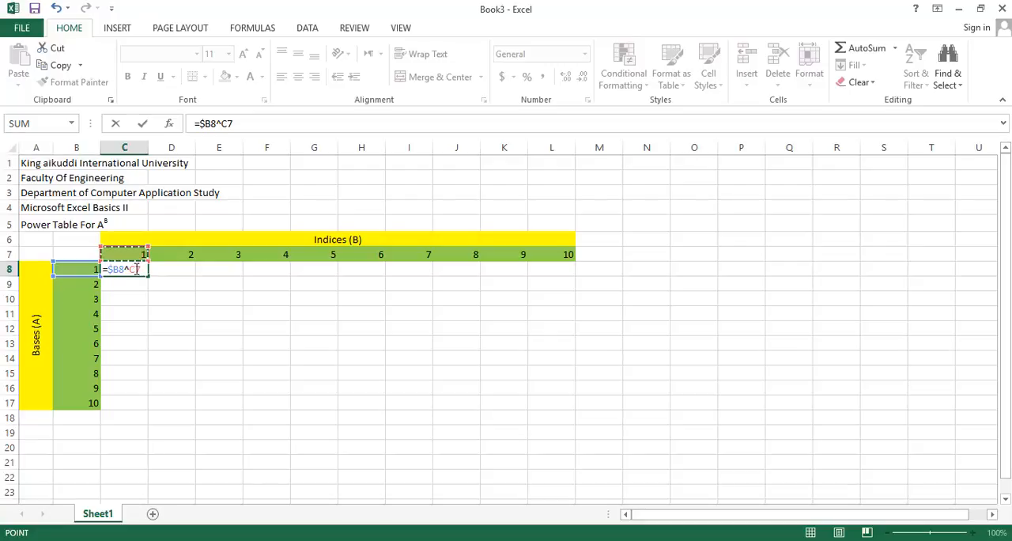
{"action": "left_click", "coordinate": [136, 269]}
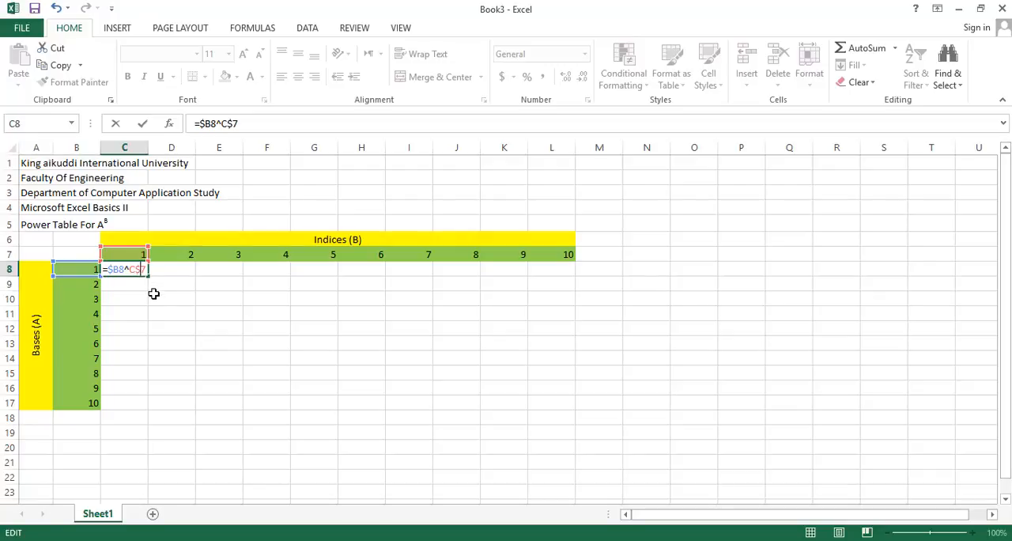
{"action": "key", "text": "Return"}
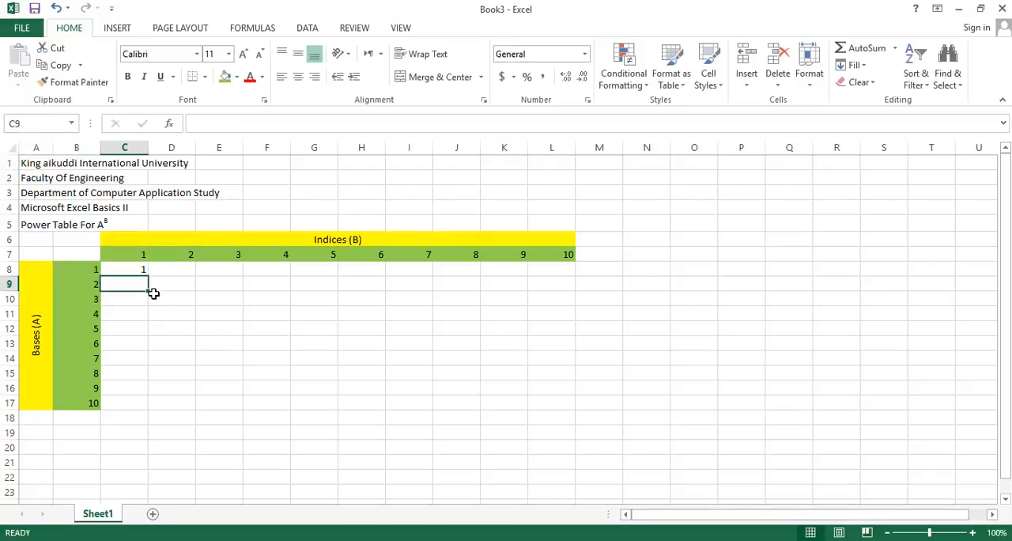
Copy the power formula from C8 across row 8 to L8
{"action": "left_click", "coordinate": [123, 269]}
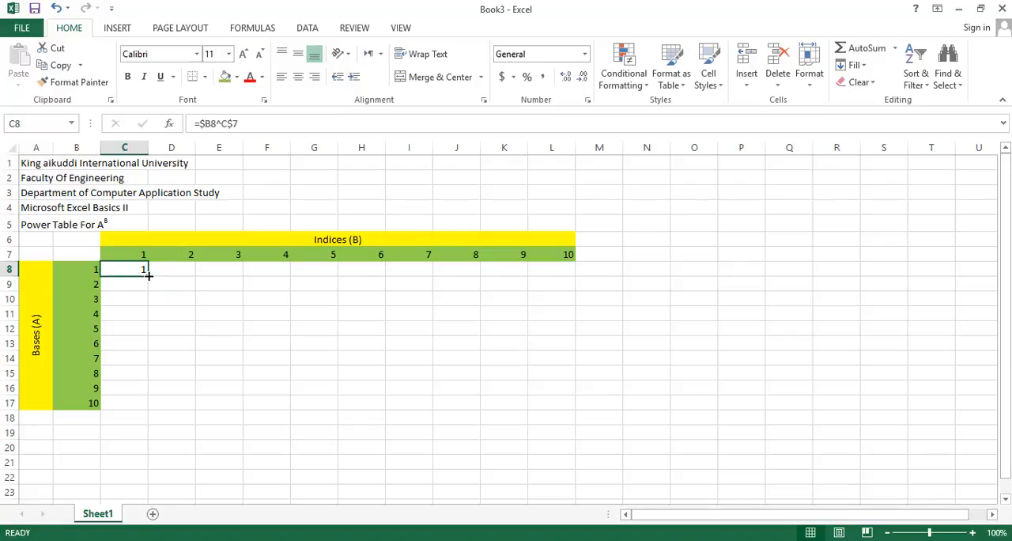
{"action": "left_click_drag", "start_coordinate": [149, 275], "coordinate": [583, 376]}
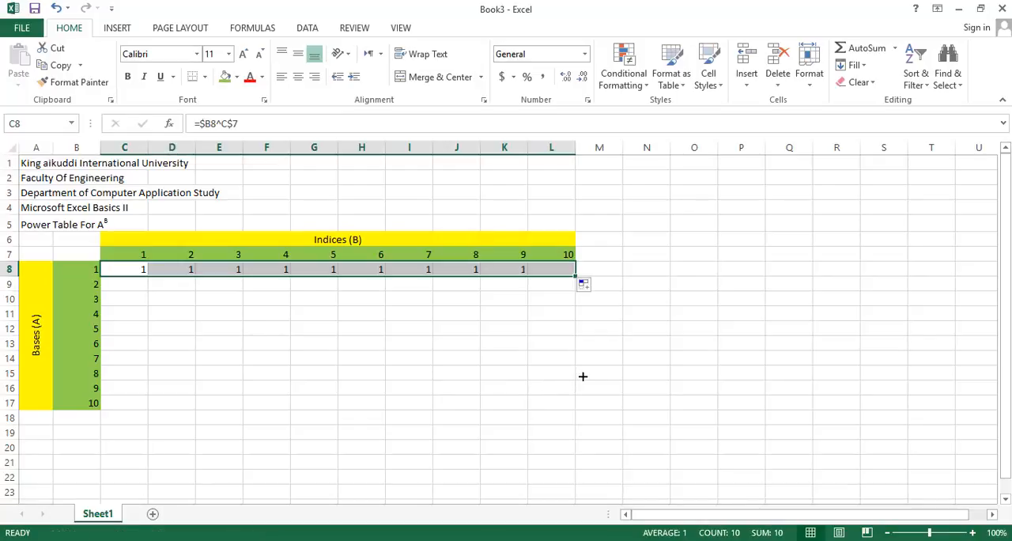
{"action": "left_click", "coordinate": [555, 296]}
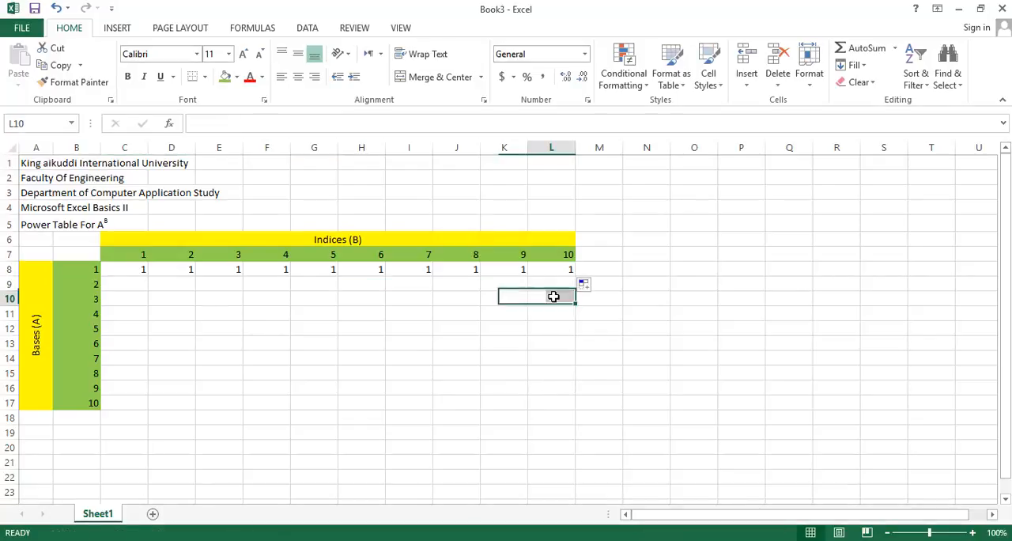
Compare the formulas in C8 and L8, and copy the power formula through the rest of the table to L17
{"action": "left_click", "coordinate": [128, 269]}
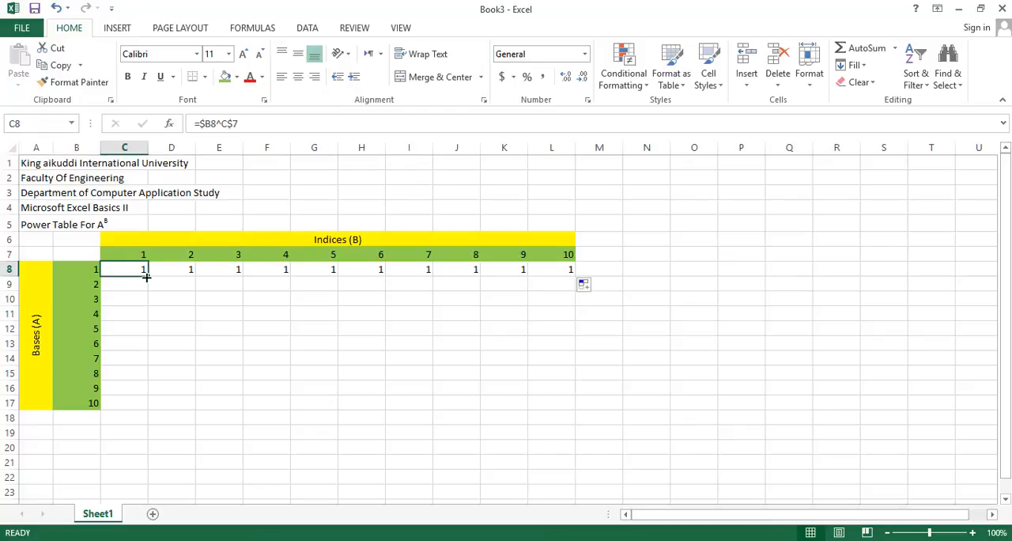
{"action": "left_click", "coordinate": [551, 269]}
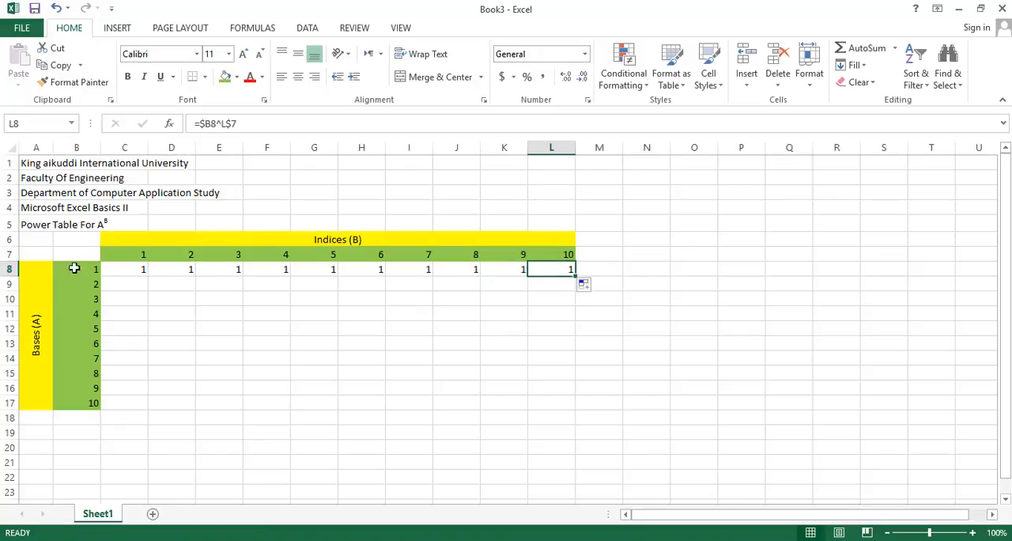
{"action": "left_click", "coordinate": [114, 273]}
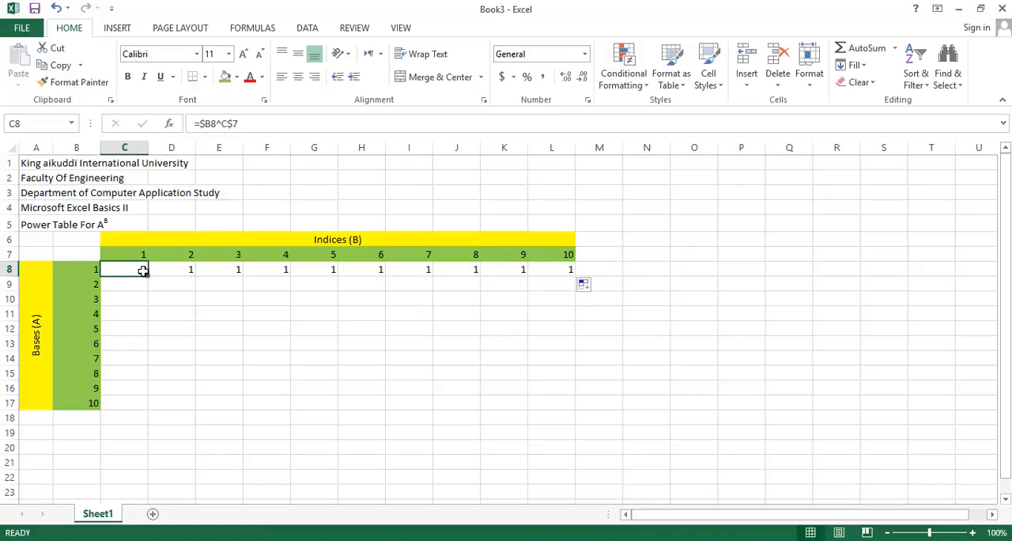
{"action": "left_click_drag", "start_coordinate": [147, 275], "coordinate": [574, 414]}
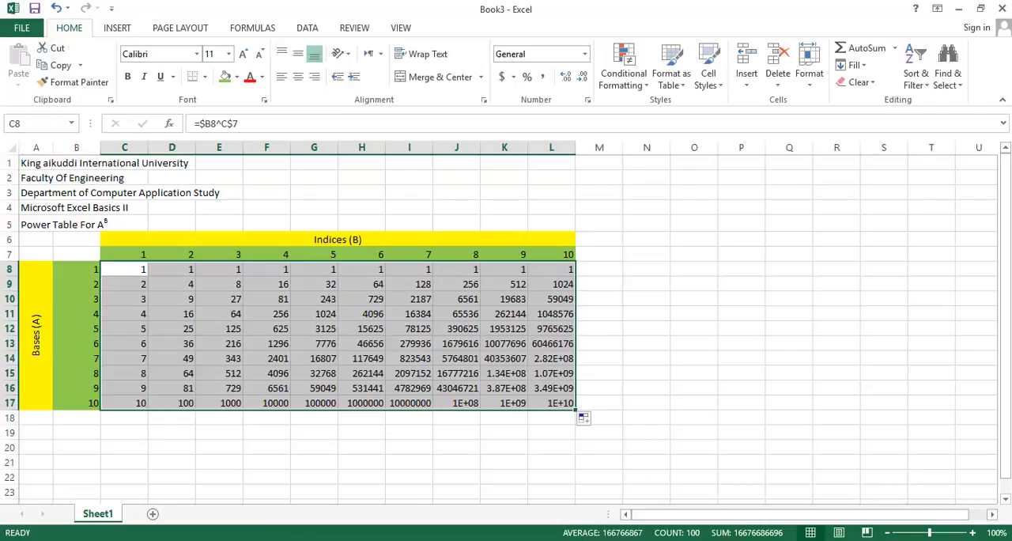
Compare the results with the PDF table and apply the Number format to C8:L17
{"action": "left_click", "coordinate": [566, 540]}
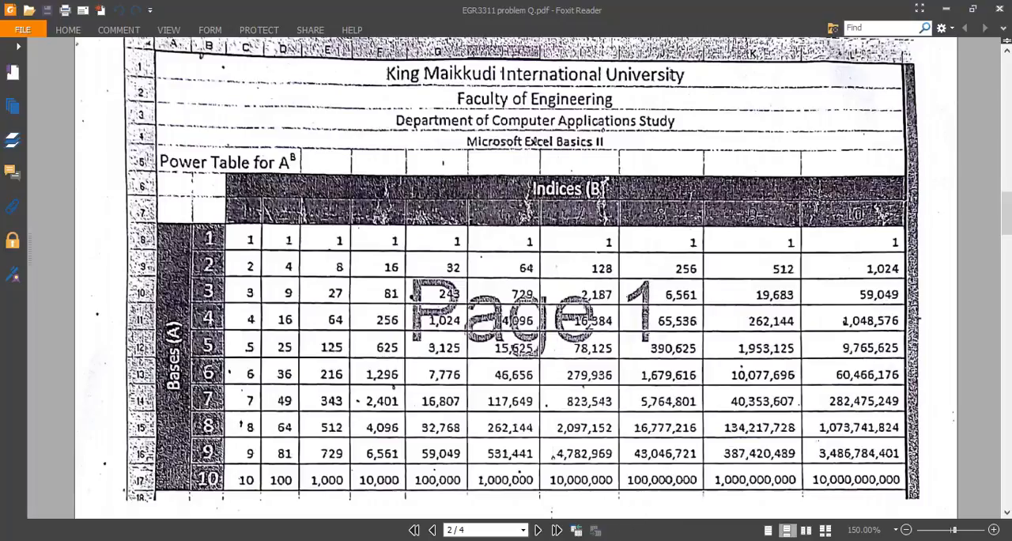
{"action": "mouse_move", "coordinate": [592, 540]}
{"action": "left_click", "coordinate": [593, 498]}
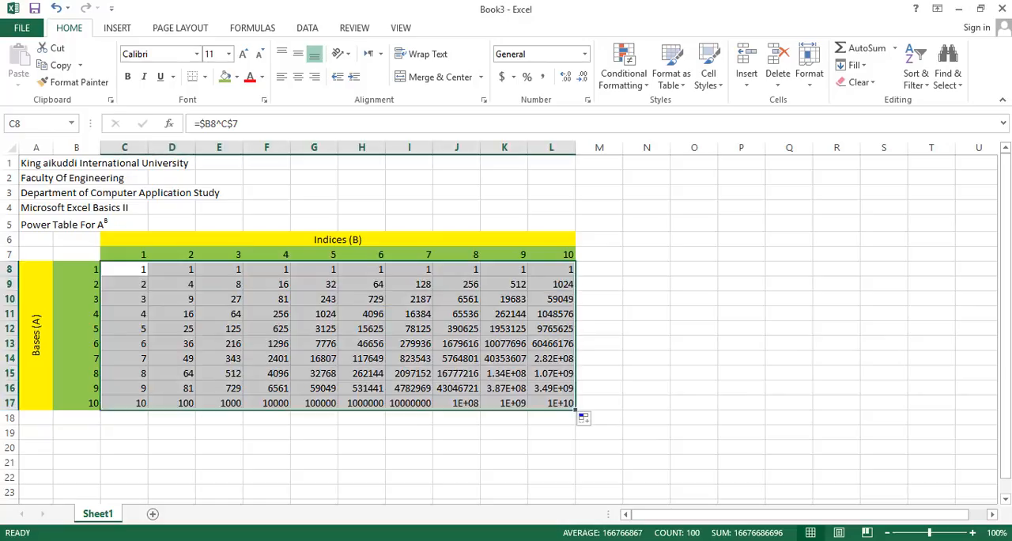
{"action": "left_click", "coordinate": [586, 55]}
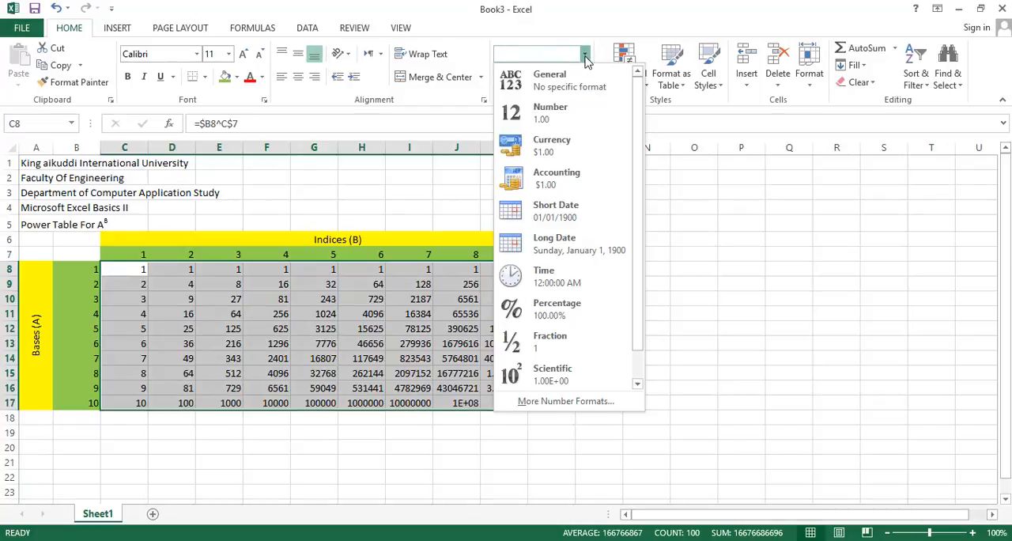
{"action": "left_click", "coordinate": [575, 111]}
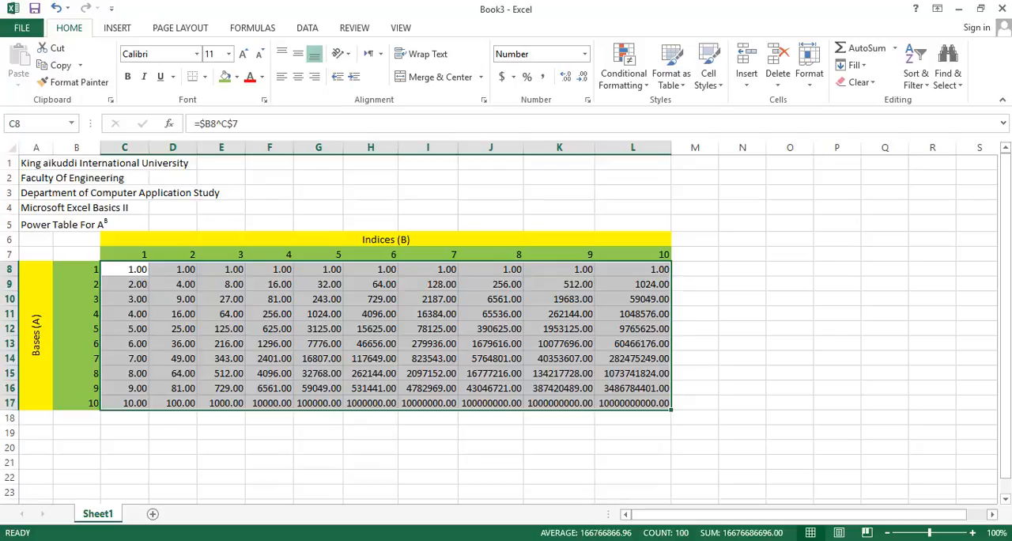
Match the PDF by giving C8:L17 the Comma Style thousands separator with zero decimal places
{"action": "left_click", "coordinate": [566, 540]}
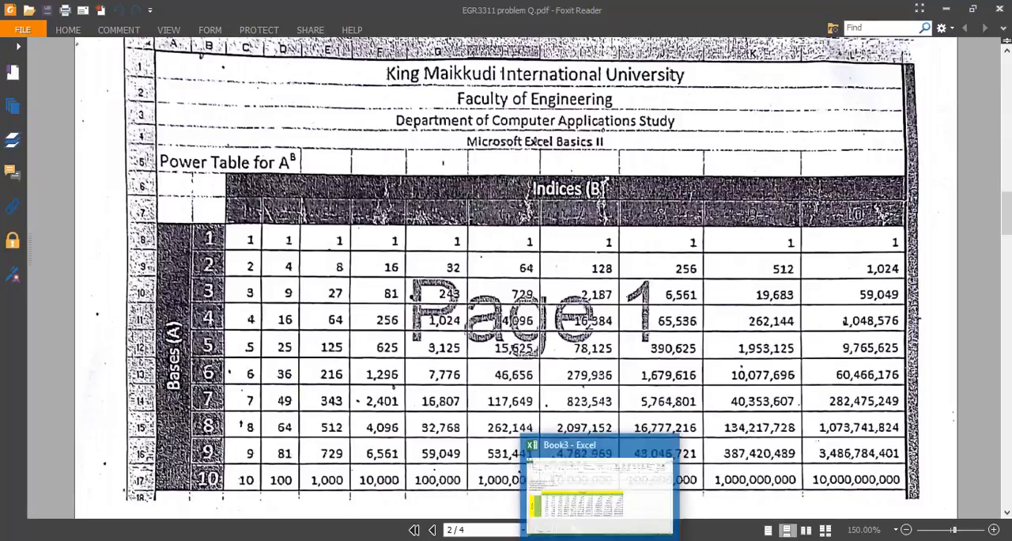
{"action": "left_click", "coordinate": [603, 538]}
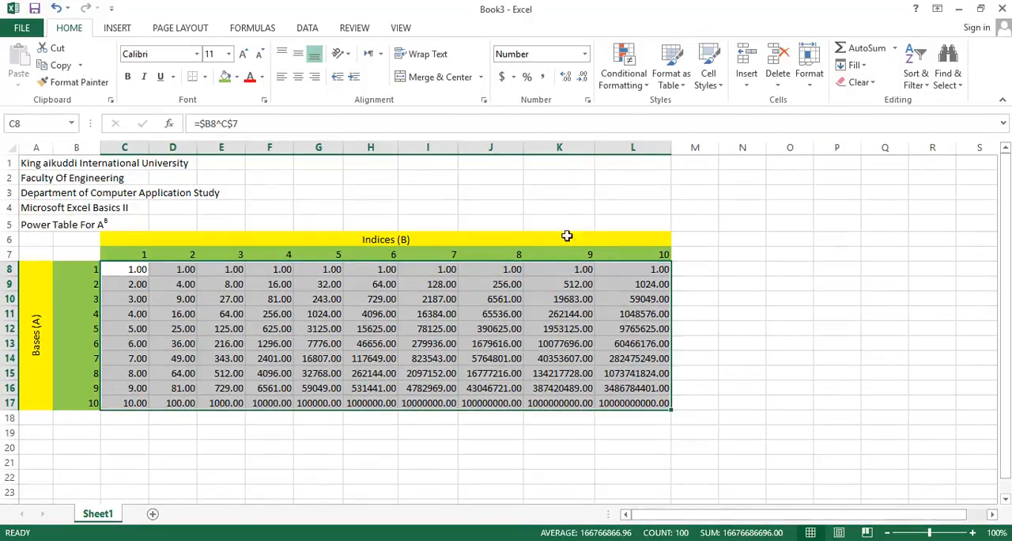
{"action": "left_click", "coordinate": [544, 77]}
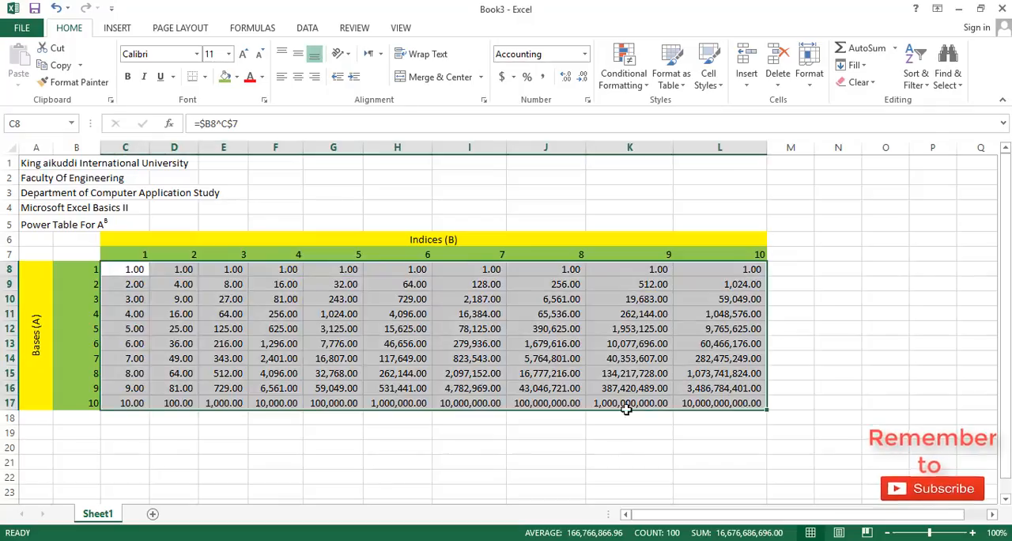
{"action": "left_click", "coordinate": [582, 79]}
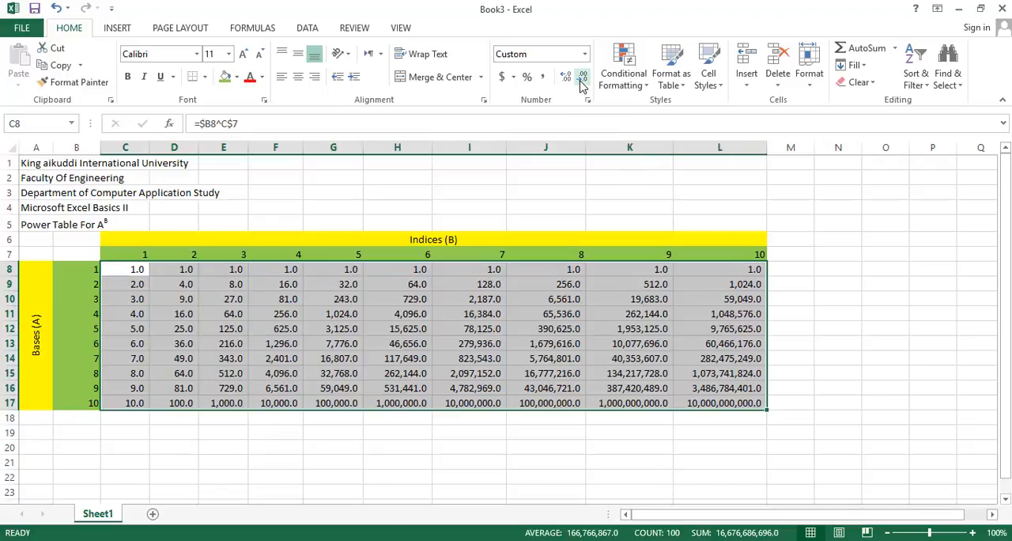
{"action": "left_click", "coordinate": [582, 79]}
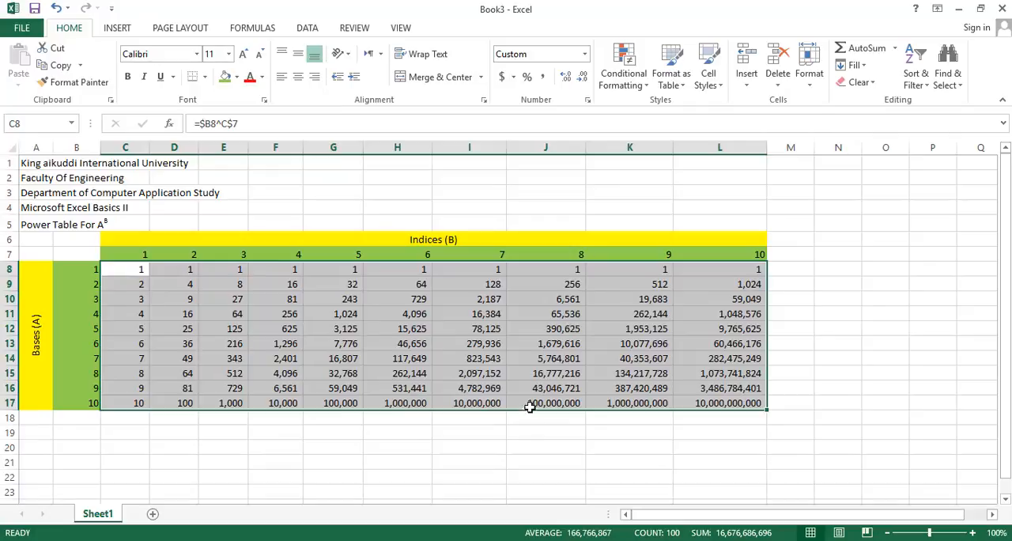
{"action": "left_click", "coordinate": [524, 431]}
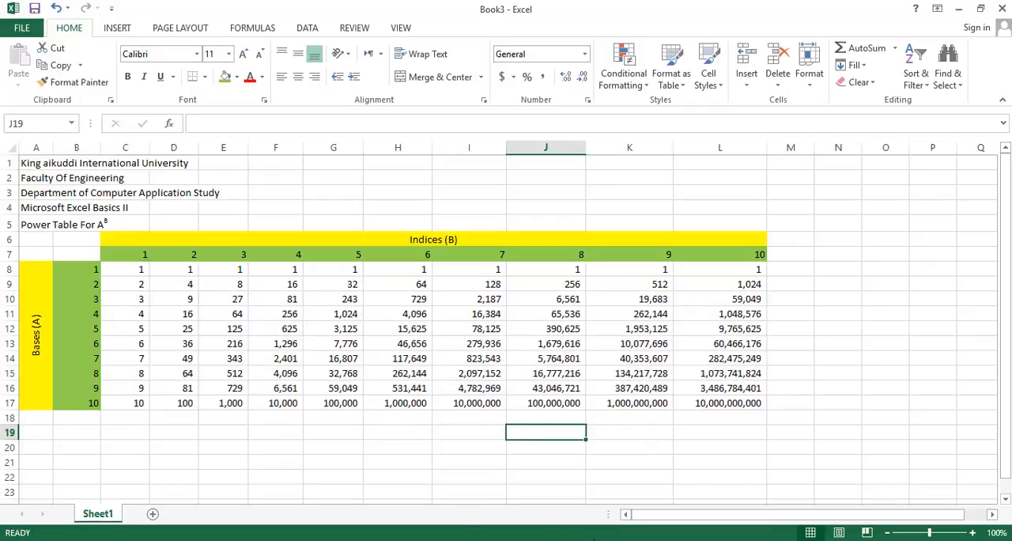
Extend the Power Table heading from A5 to D5 and merge A5:D5 with Merge Cells, keeping the heading uncentred
{"action": "left_click", "coordinate": [583, 539]}
{"action": "left_click", "coordinate": [44, 225]}
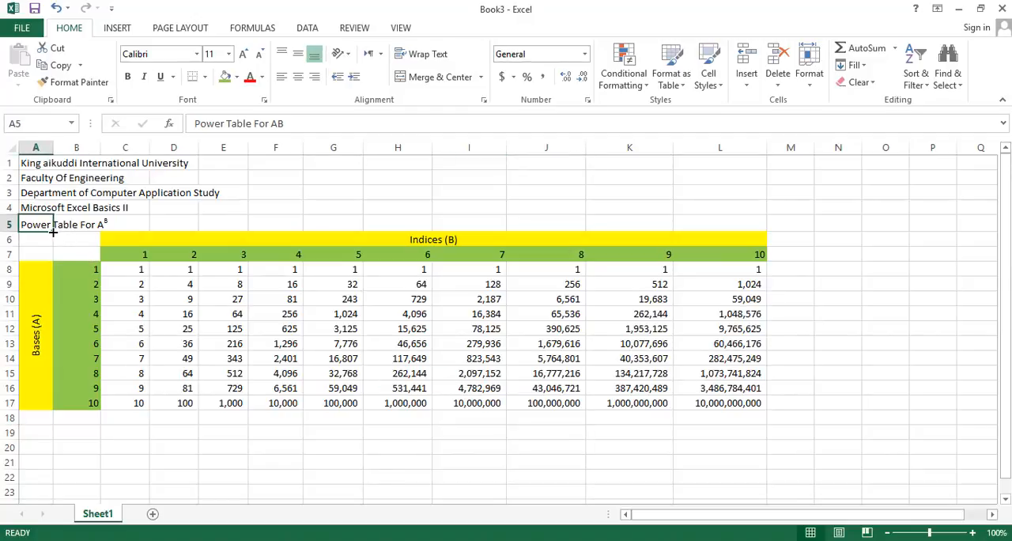
{"action": "left_click_drag", "start_coordinate": [53, 232], "coordinate": [105, 224]}
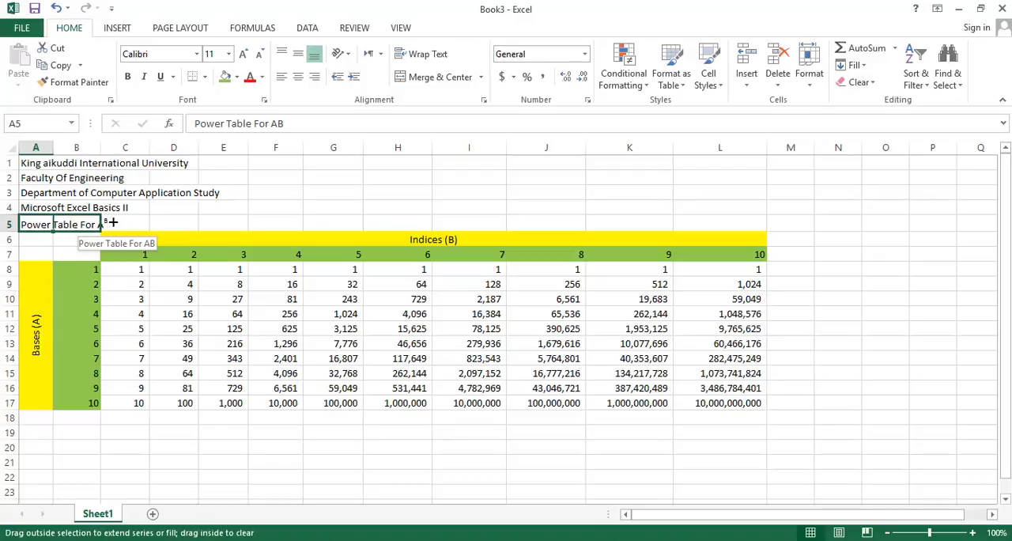
{"action": "left_click_drag", "start_coordinate": [116, 223], "coordinate": [115, 223]}
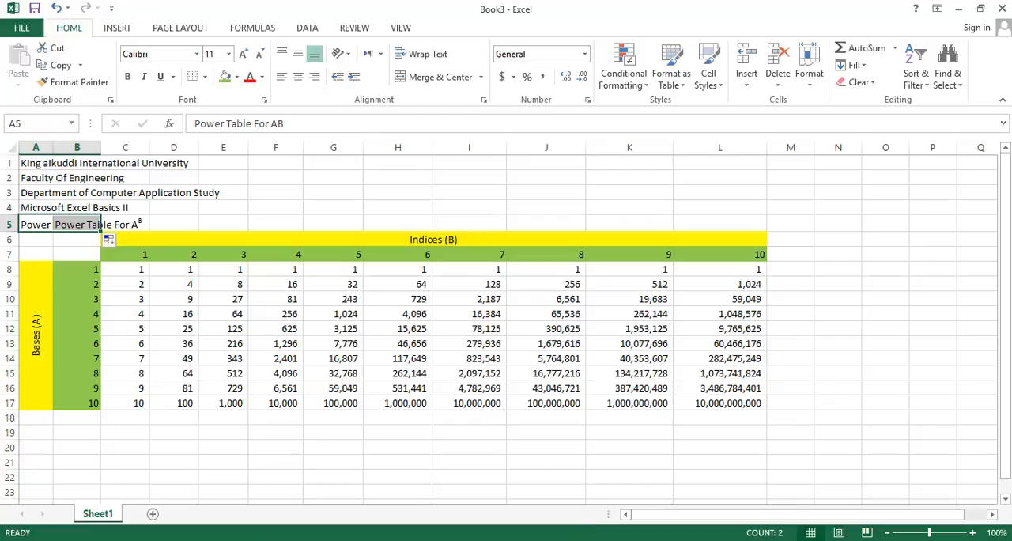
{"action": "key", "text": "alt+Tab"}
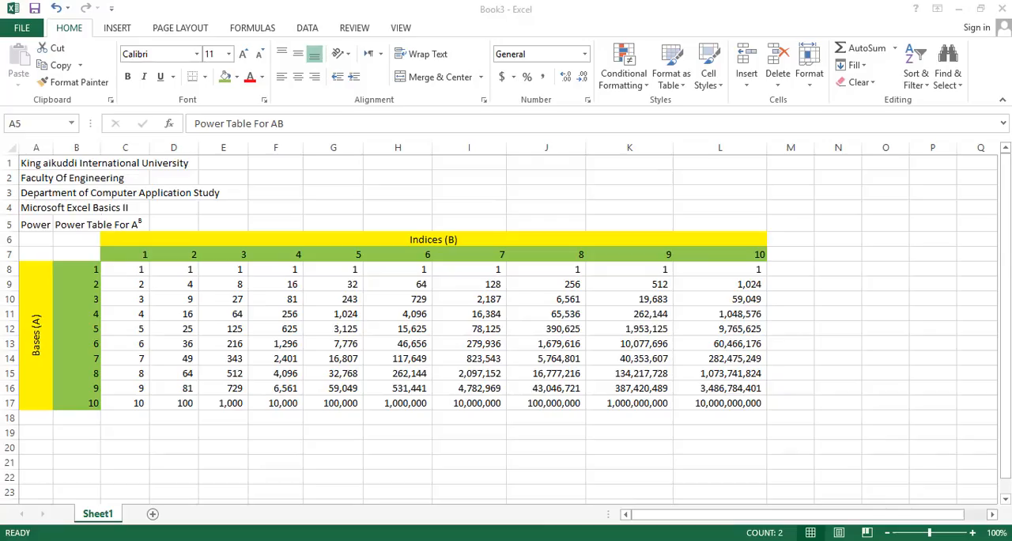
{"action": "key", "text": "shift+Right"}
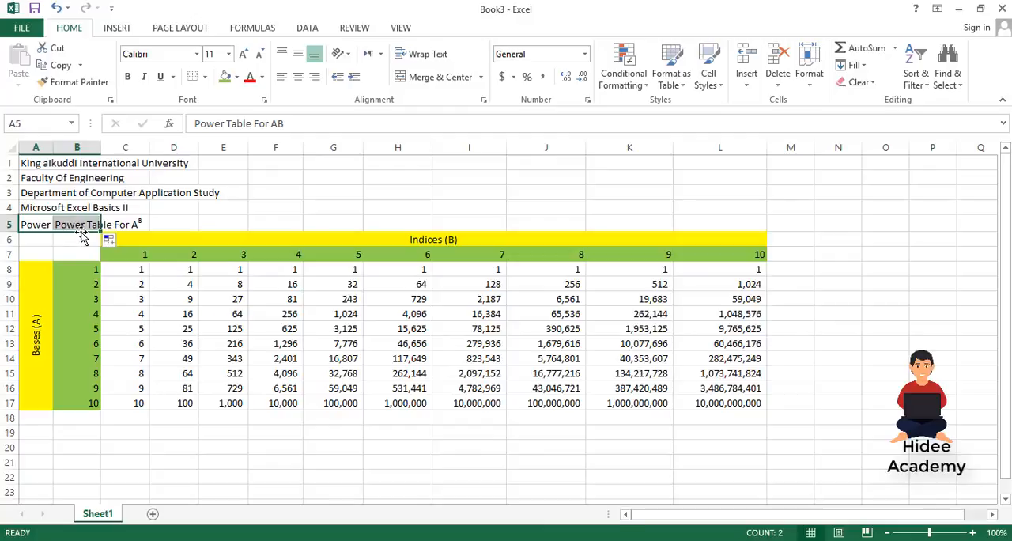
{"action": "left_click_drag", "start_coordinate": [100, 230], "coordinate": [195, 231]}
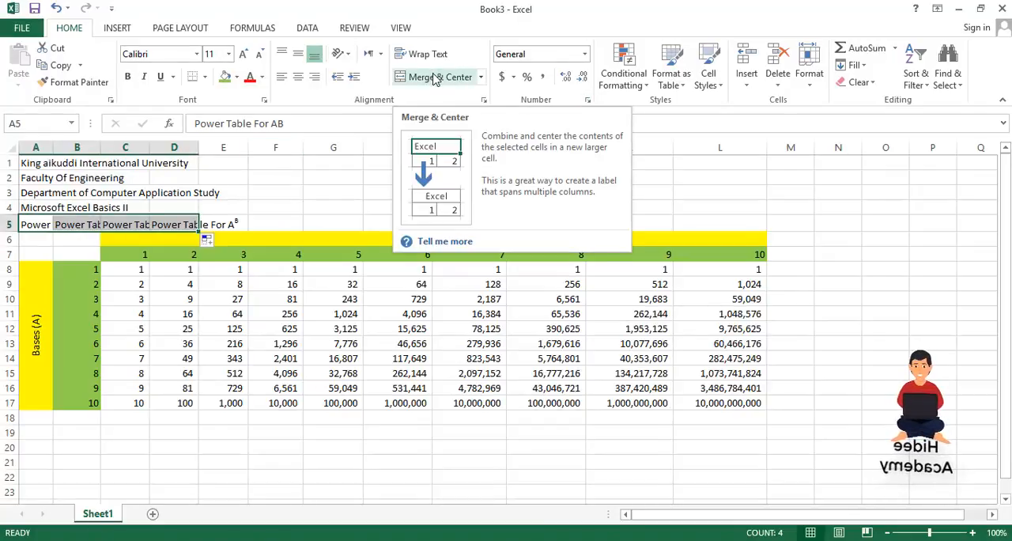
{"action": "left_click", "coordinate": [478, 78]}
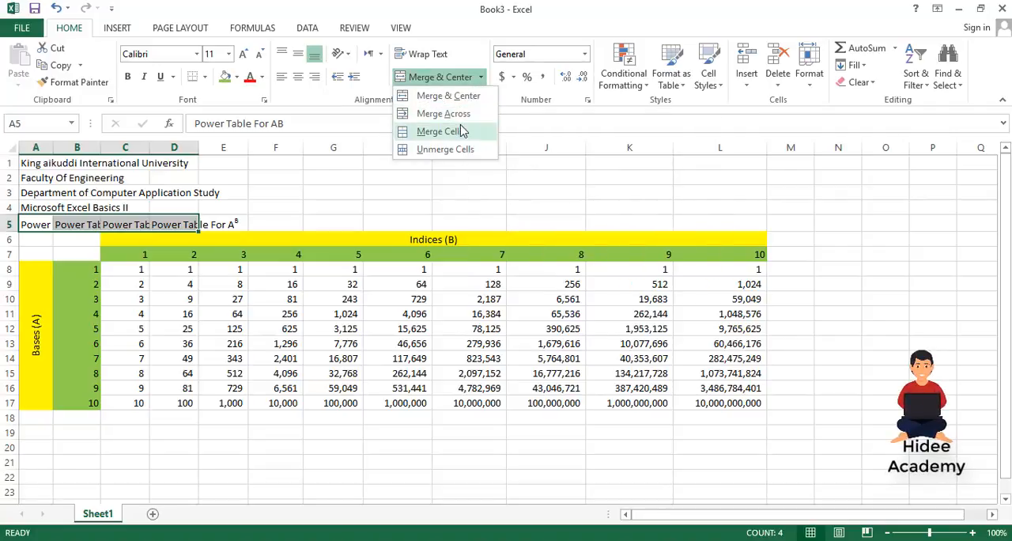
{"action": "left_click", "coordinate": [439, 132]}
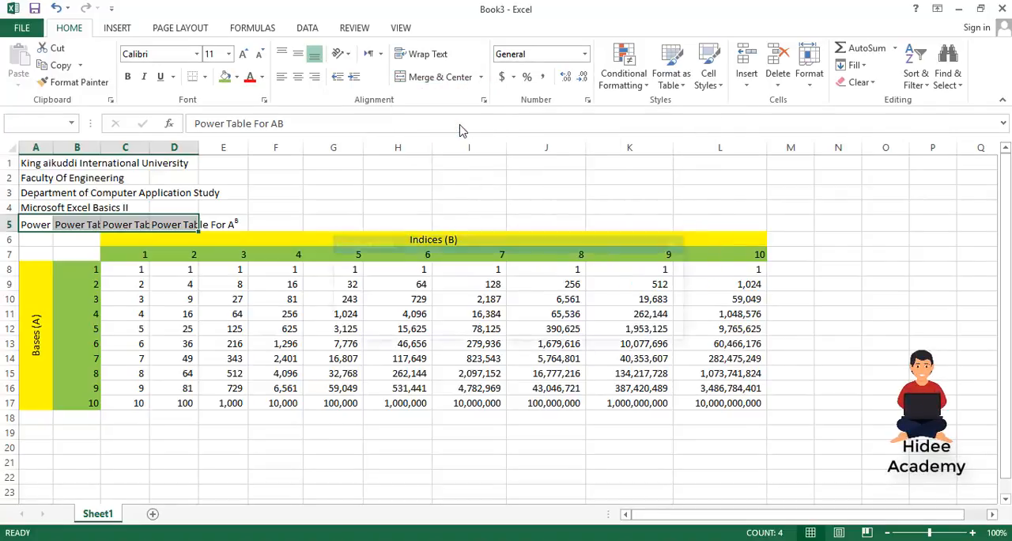
{"action": "key", "text": "Return"}
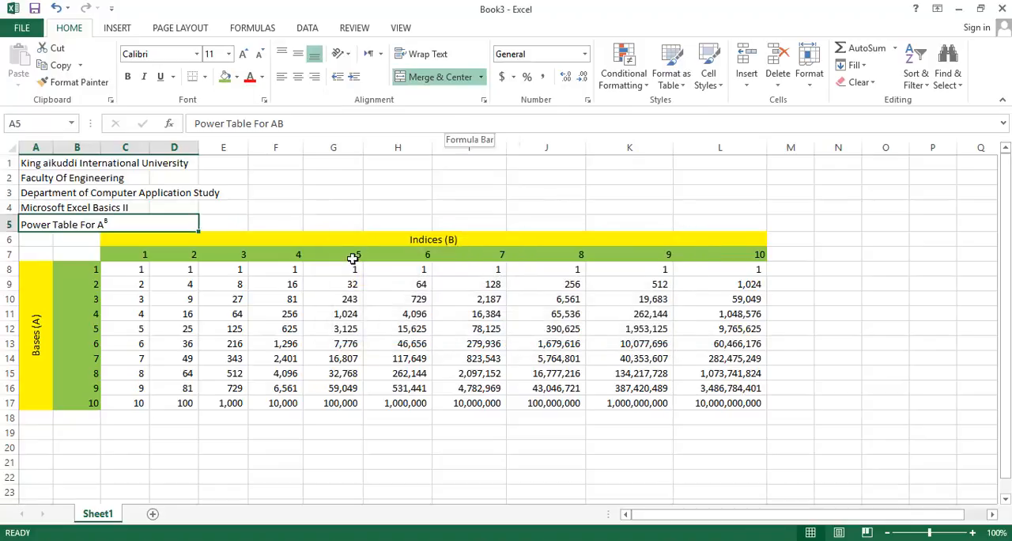
{"action": "left_click", "coordinate": [292, 213]}
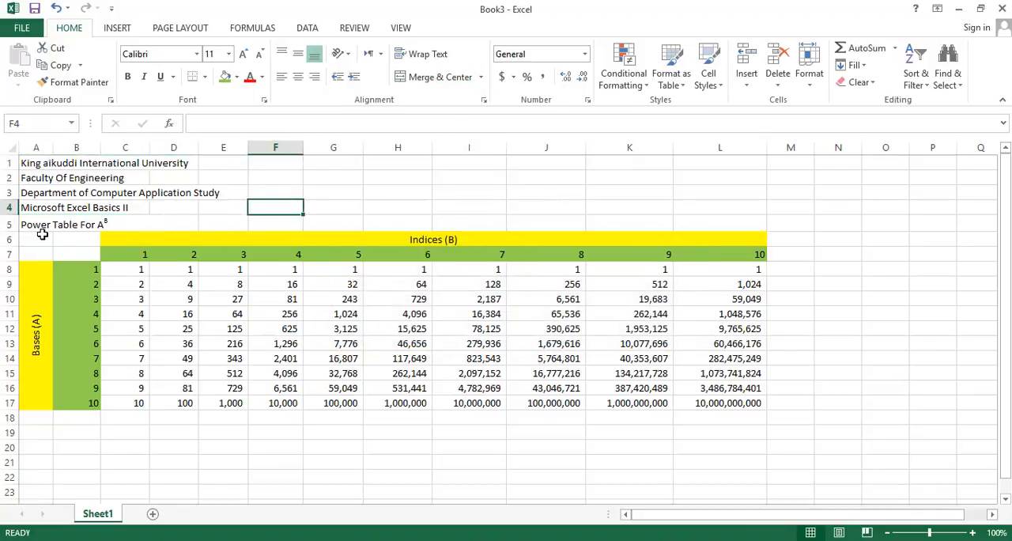
Extend the university name across row 1 to L1, then merge and center it over A1:L1
{"action": "left_click", "coordinate": [32, 166]}
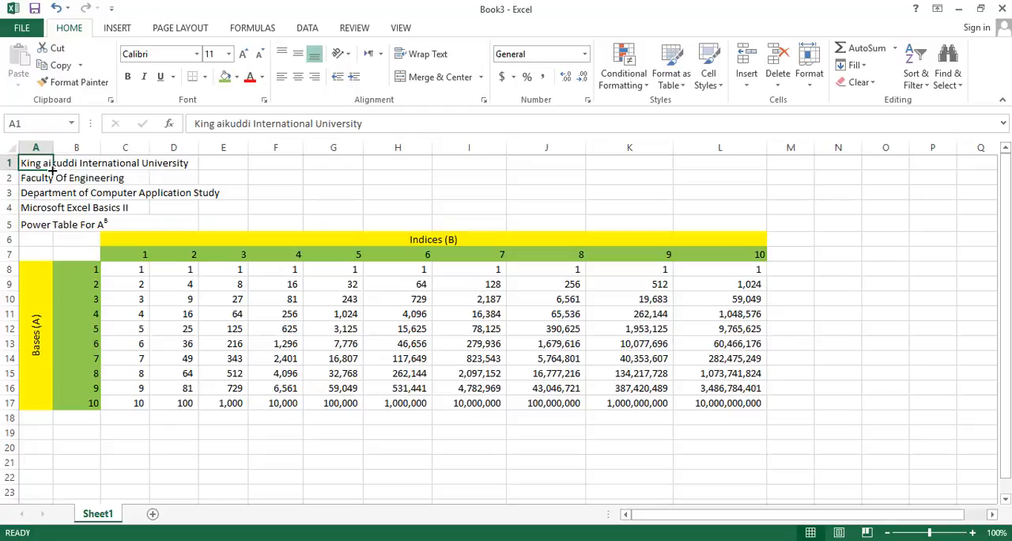
{"action": "left_click_drag", "start_coordinate": [53, 170], "coordinate": [726, 170]}
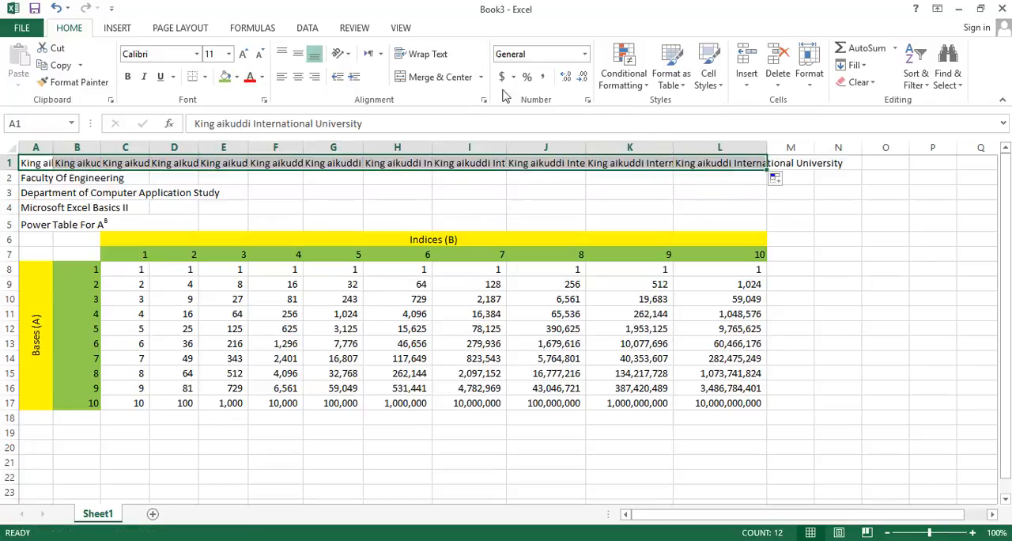
{"action": "left_click", "coordinate": [447, 78]}
{"action": "key", "text": "Return"}
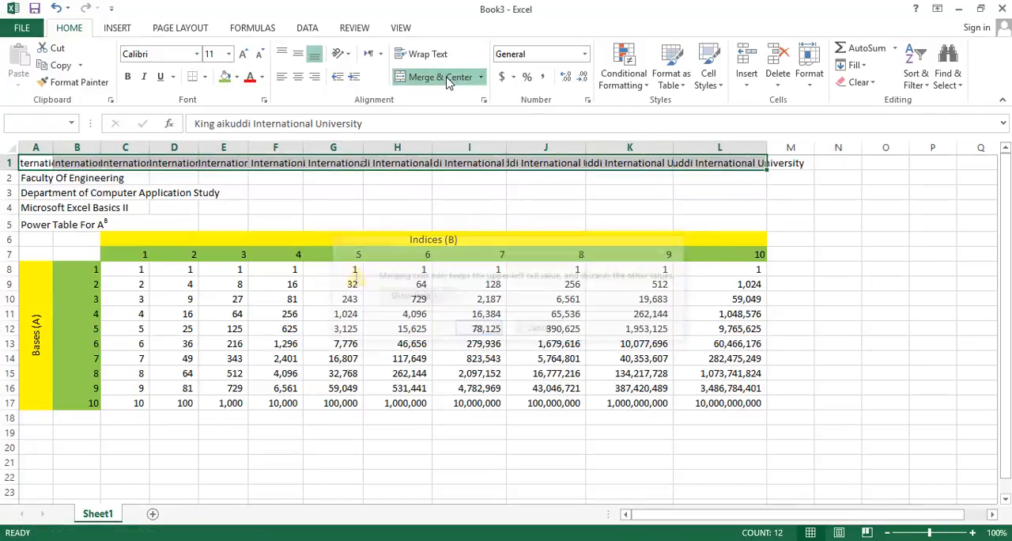
Extend the Faculty Of Engineering heading across row 2 to L2, then merge and center it over A2:L2
{"action": "left_click", "coordinate": [36, 182]}
{"action": "left_click_drag", "start_coordinate": [52, 184], "coordinate": [677, 214]}
{"action": "left_click_drag", "start_coordinate": [726, 210], "coordinate": [734, 208]}
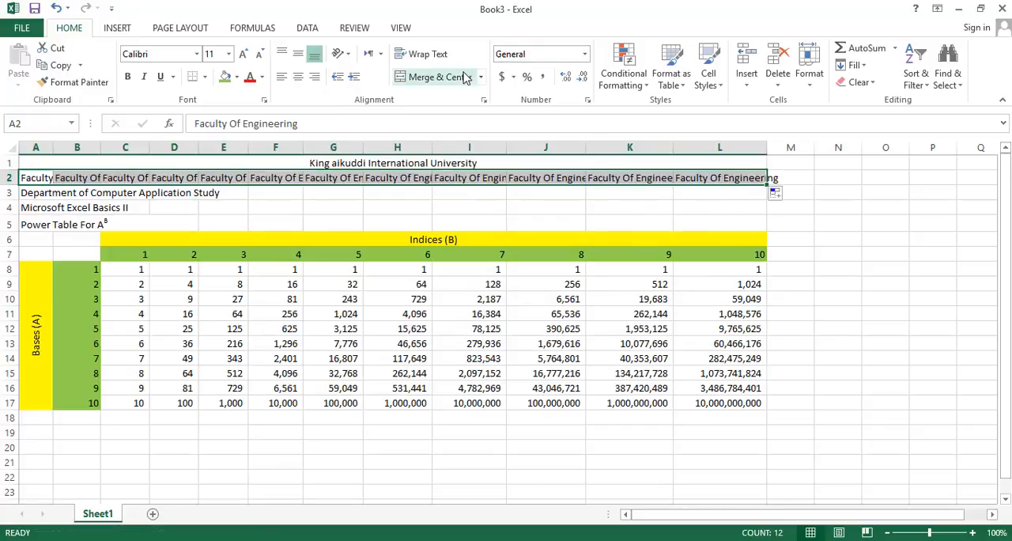
{"action": "left_click", "coordinate": [437, 76]}
{"action": "key", "text": "Return"}
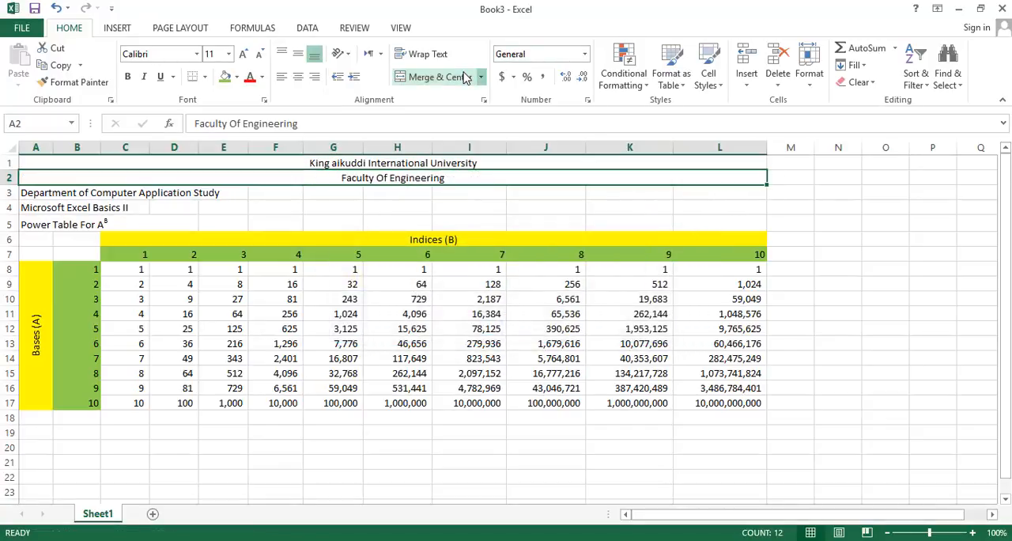
Extend the Microsoft Excel Basics II heading across row 4 to L4, then merge and center it over A4:L4
{"action": "left_click", "coordinate": [32, 208]}
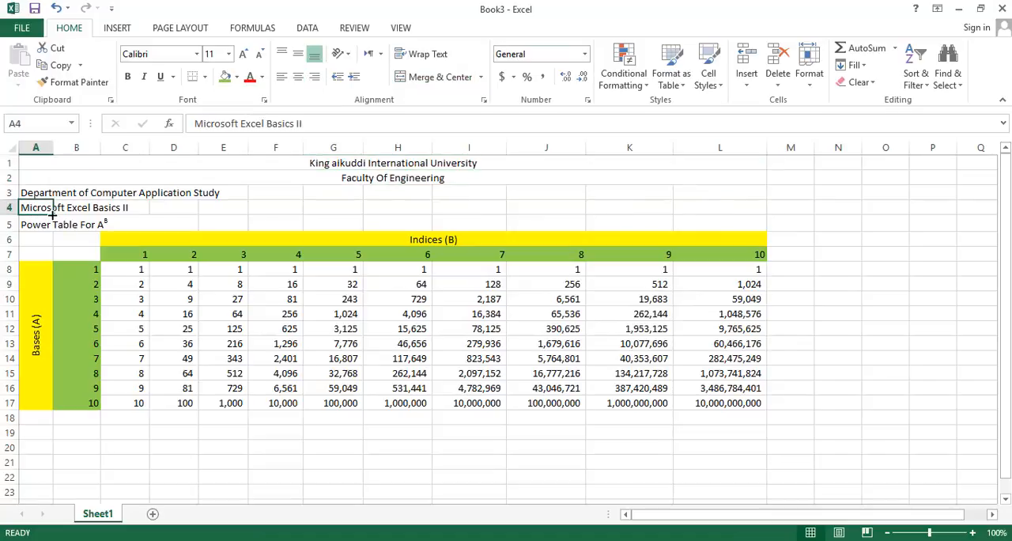
{"action": "left_click_drag", "start_coordinate": [53, 214], "coordinate": [748, 199]}
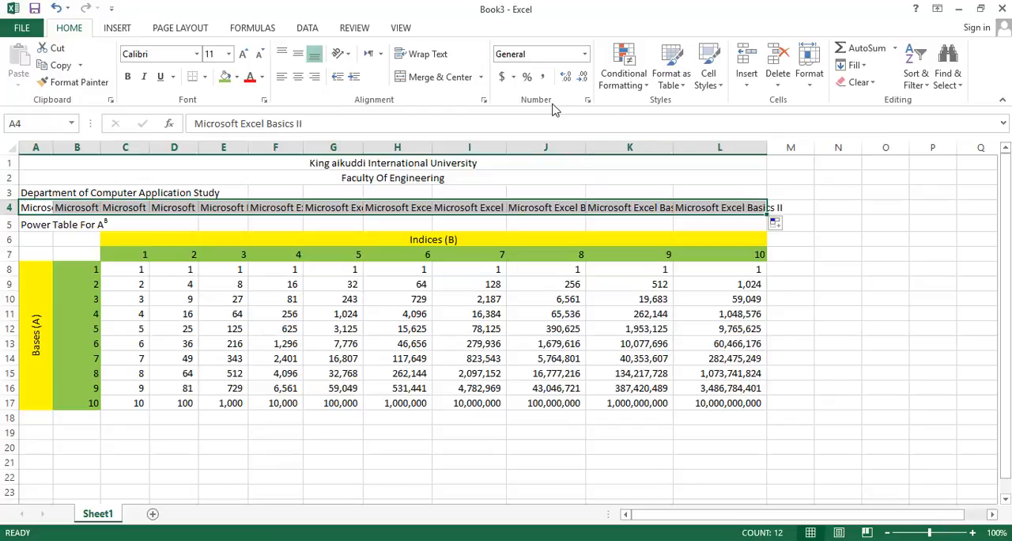
{"action": "left_click", "coordinate": [451, 77]}
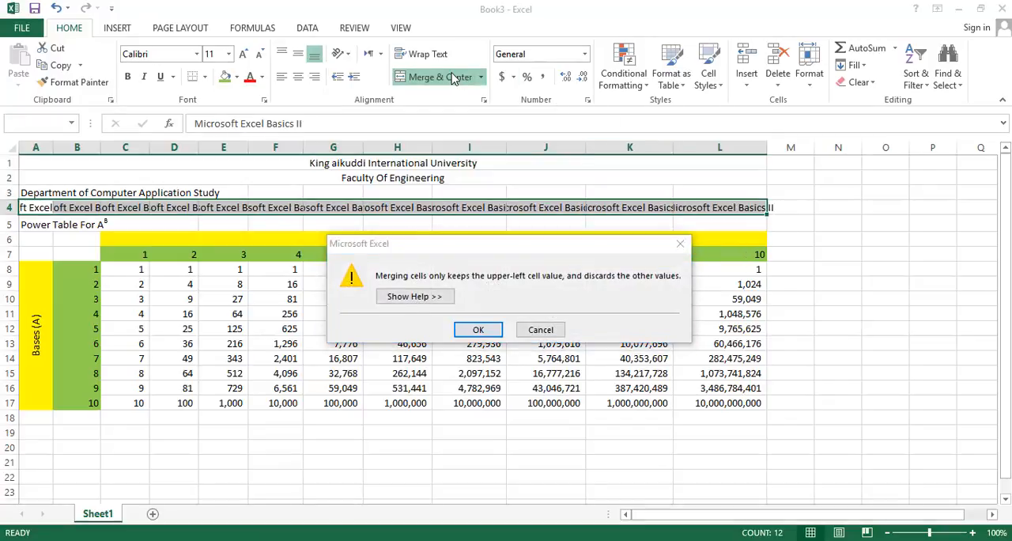
{"action": "key", "text": "Return"}
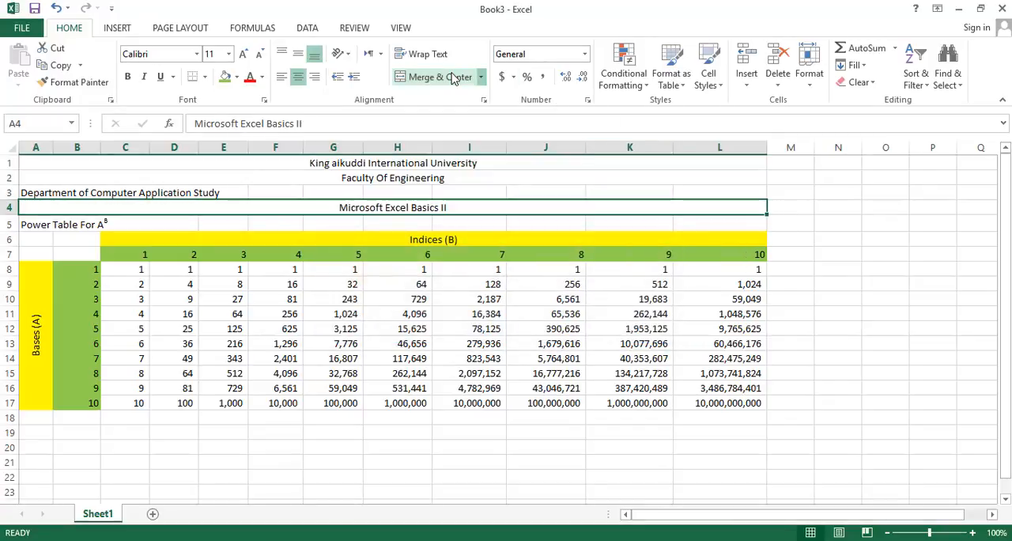
{"action": "left_click", "coordinate": [26, 192]}
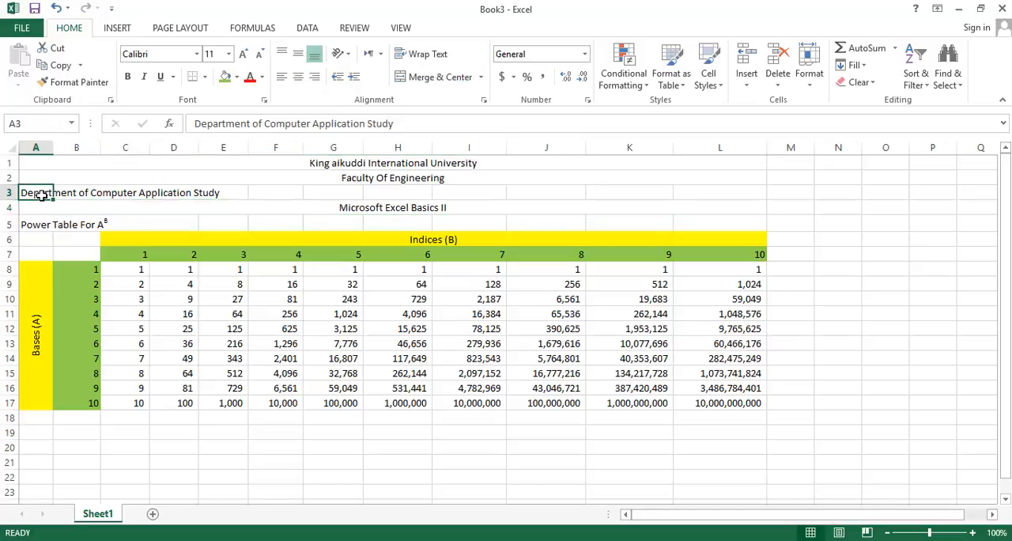
{"action": "left_click_drag", "start_coordinate": [52, 200], "coordinate": [51, 200]}
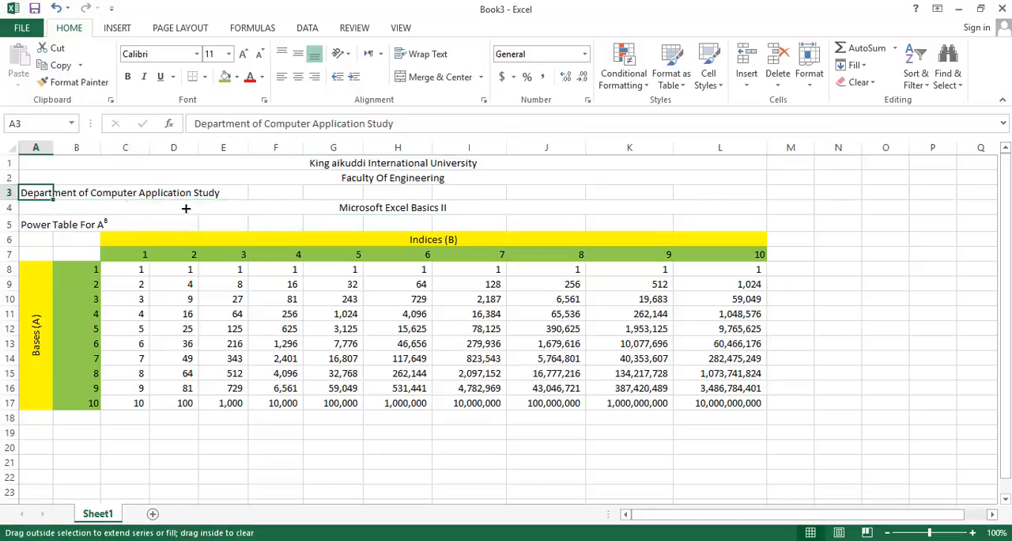
{"action": "left_click_drag", "start_coordinate": [186, 208], "coordinate": [763, 198]}
{"action": "key", "text": "BackSpace"}
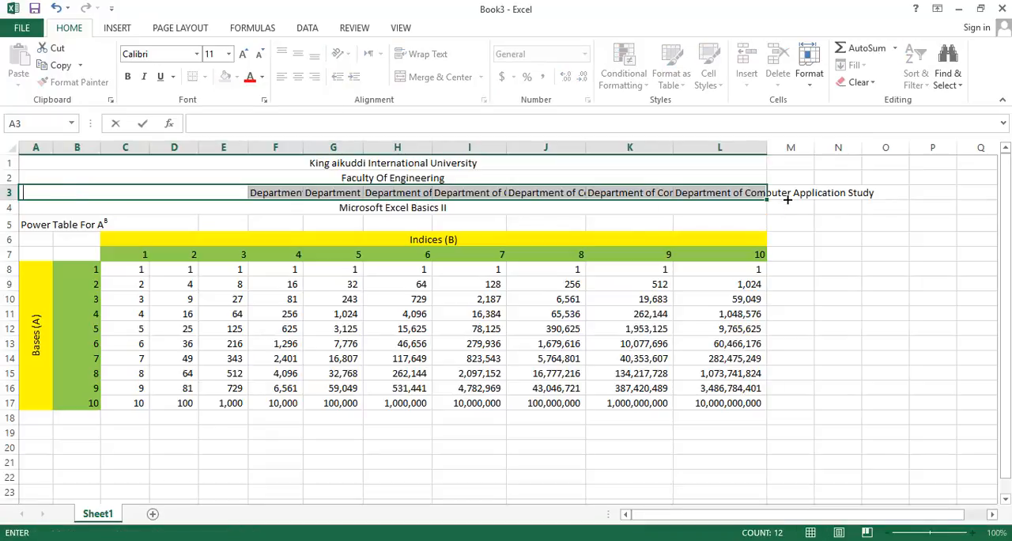
{"action": "type", "text": "Department of Computer Application Study"}
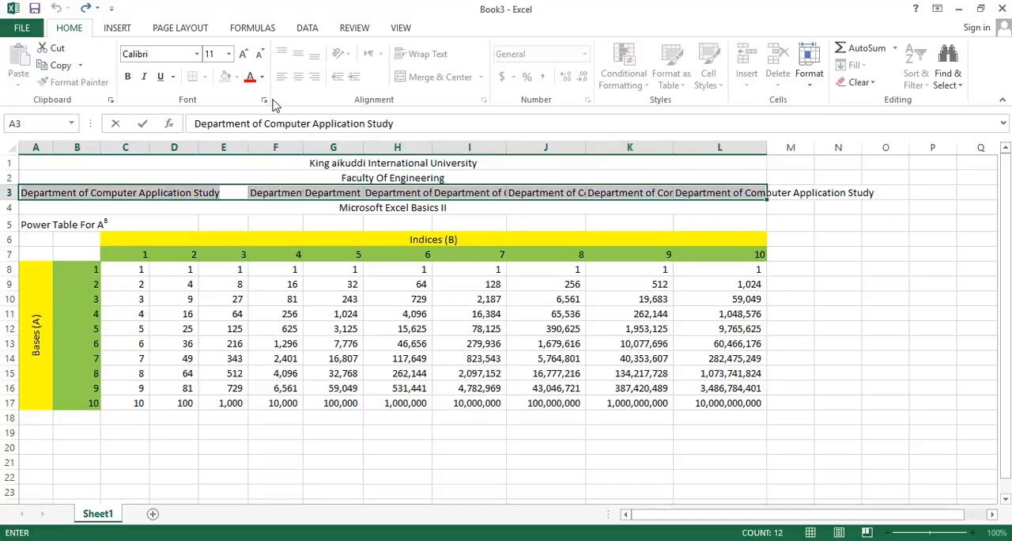
{"action": "key", "text": "ctrl+z"}
{"action": "key", "text": "ctrl+z"}
{"action": "key", "text": "ctrl+z"}
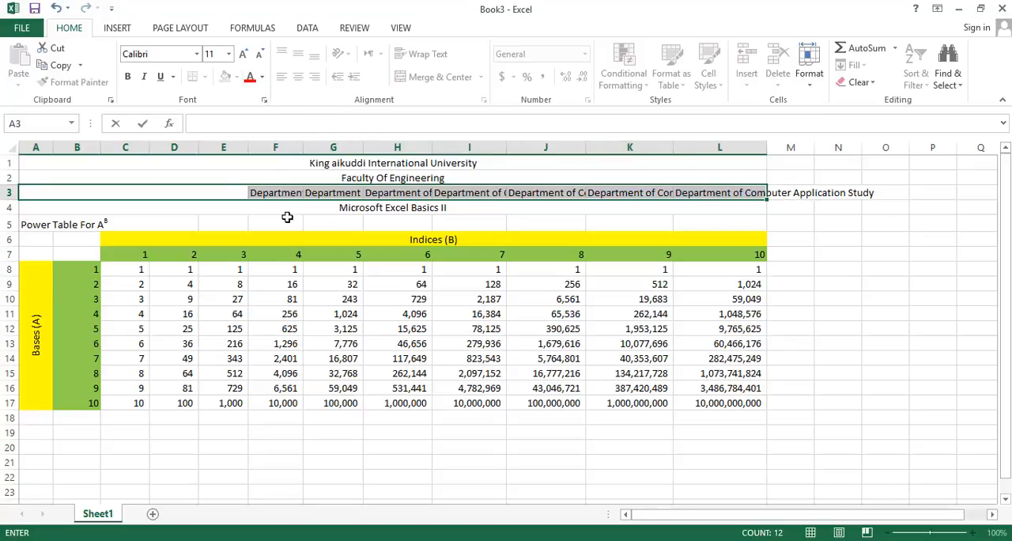
{"action": "left_click", "coordinate": [426, 221]}
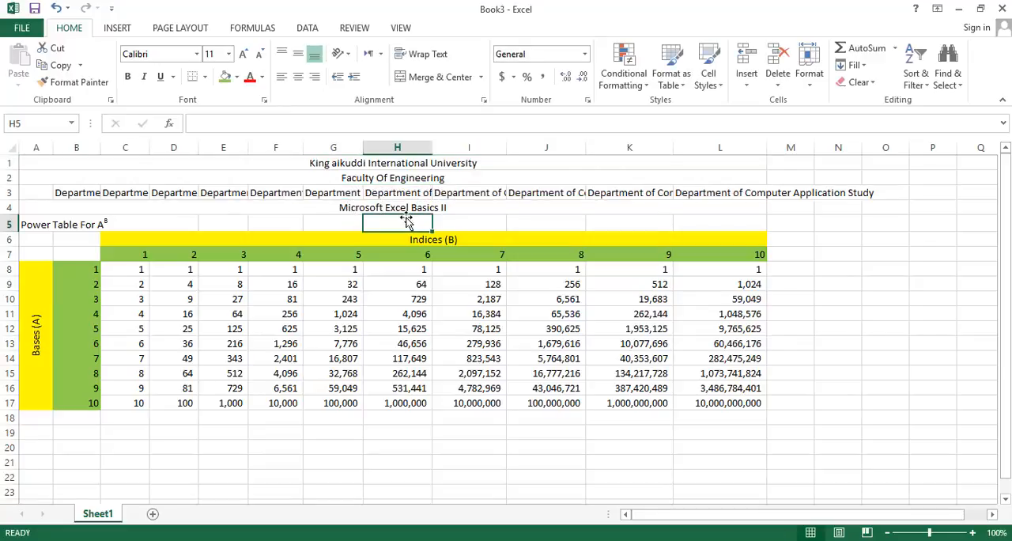
{"action": "key", "text": "ctrl+z"}
{"action": "key", "text": "ctrl+z"}
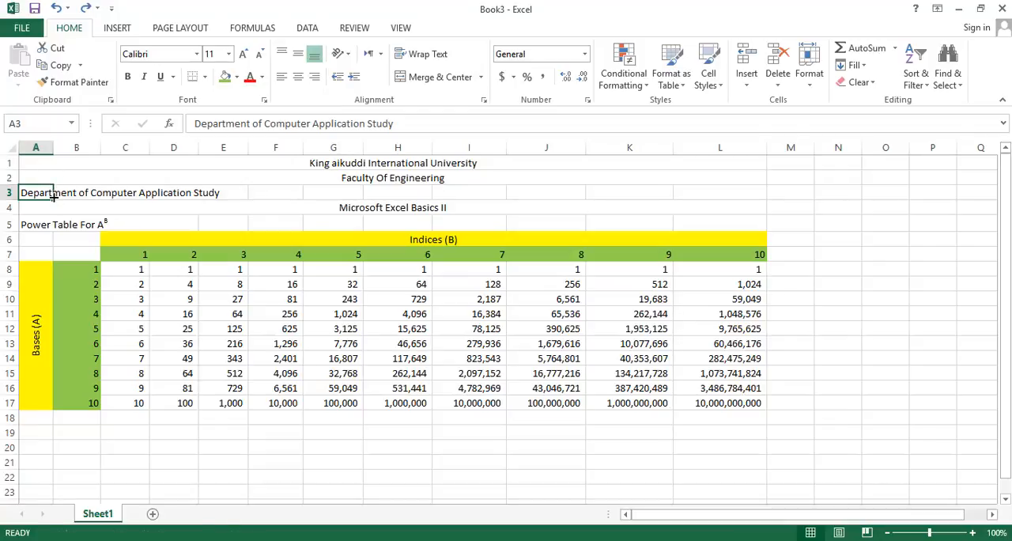
Extend the Department of Computer Application Study heading across row 3 to L3, then merge and center it over A3:L3
{"action": "left_click_drag", "start_coordinate": [53, 197], "coordinate": [724, 194]}
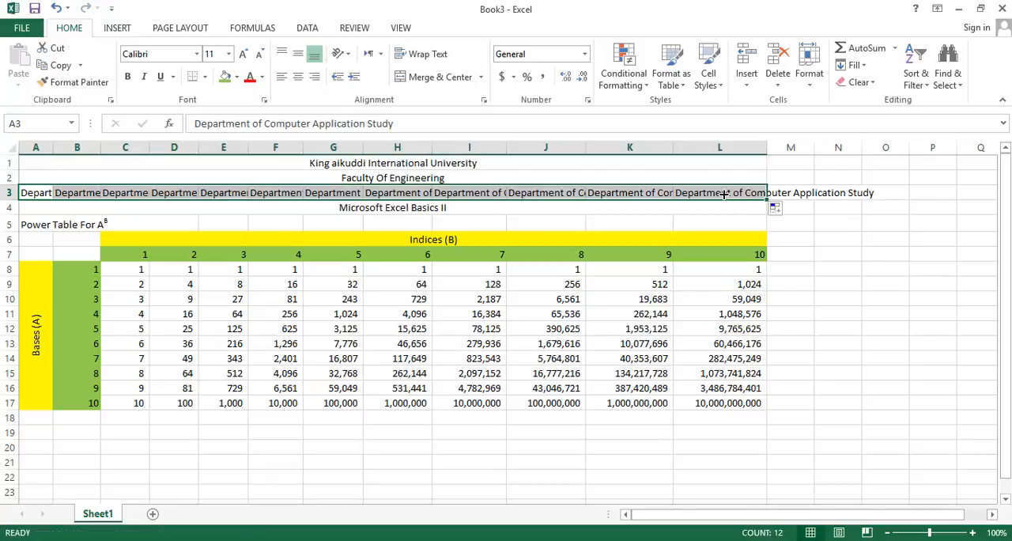
{"action": "left_click", "coordinate": [465, 81]}
{"action": "key", "text": "Return"}
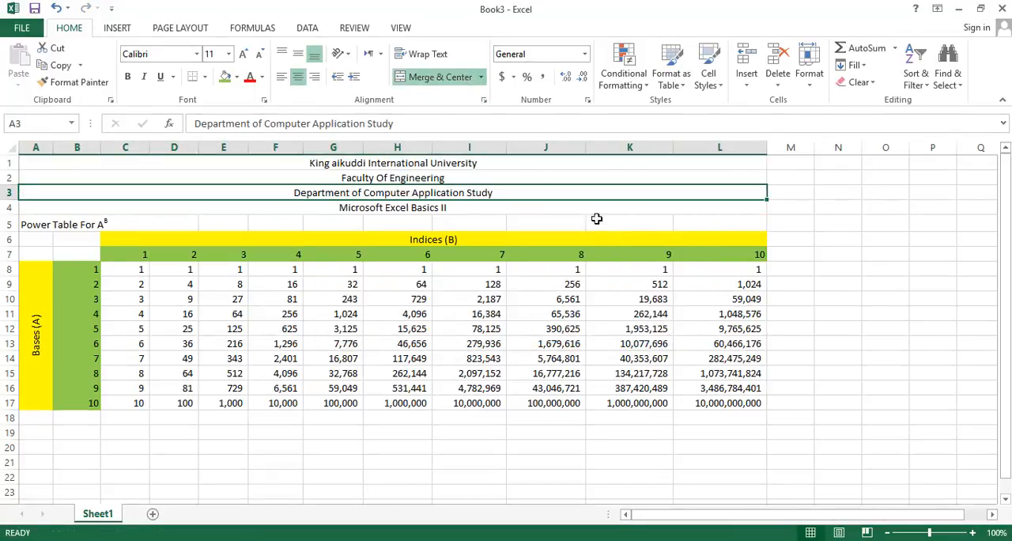
{"action": "left_click", "coordinate": [804, 250]}
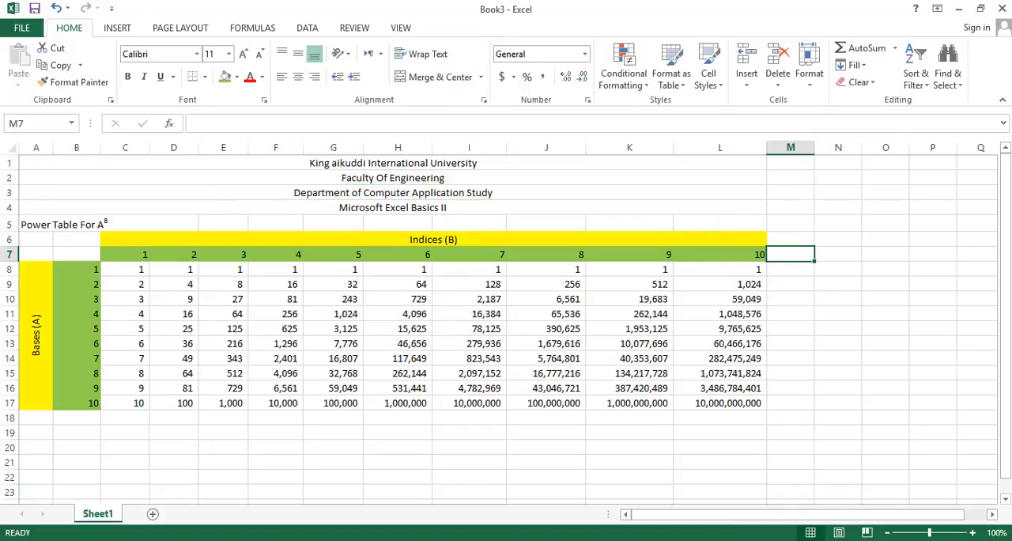
Compare the sheet with the PDF, refill the power formula from C8 over C8:L17, and apply All Borders to that range
{"action": "key", "text": "alt+Tab"}
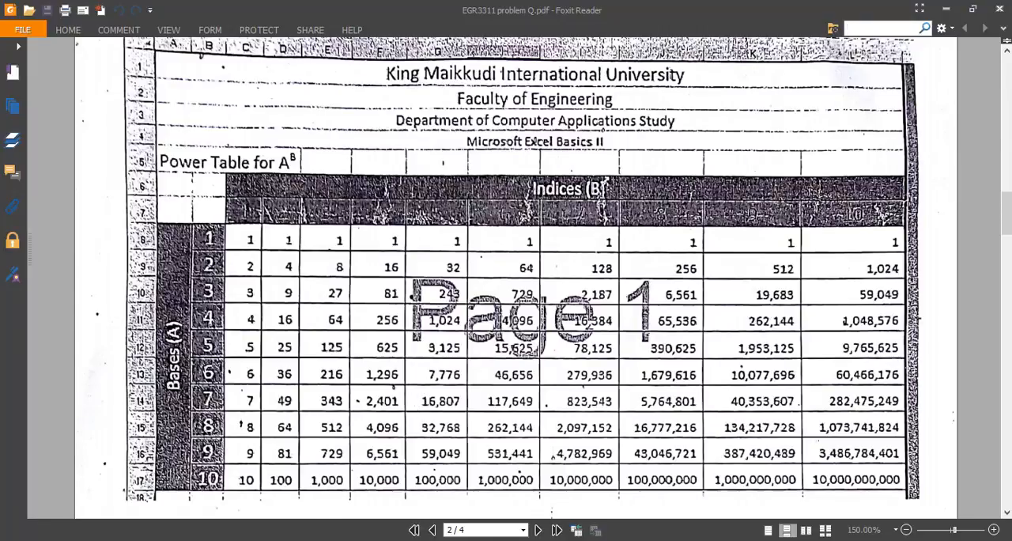
{"action": "key", "text": "alt+Tab"}
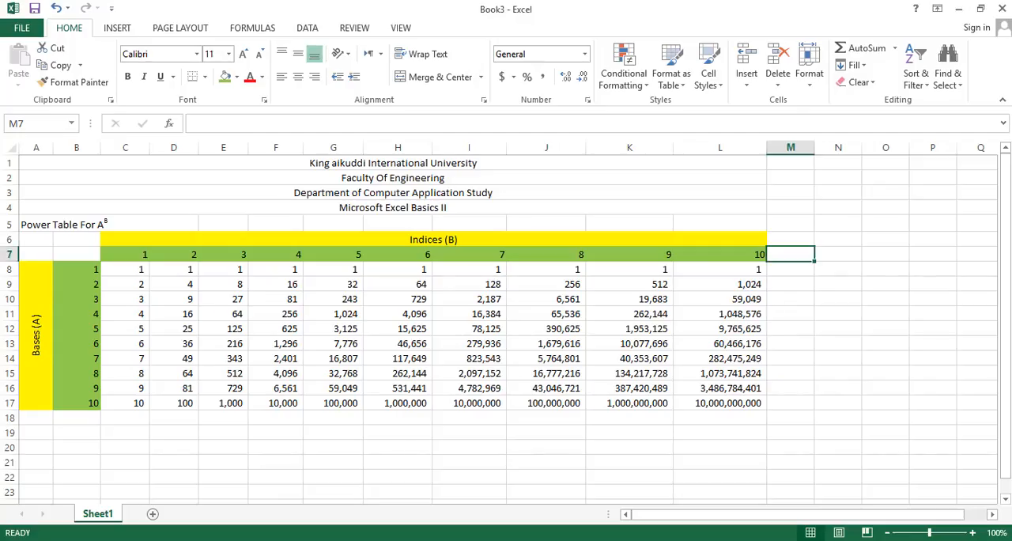
{"action": "left_click", "coordinate": [129, 270]}
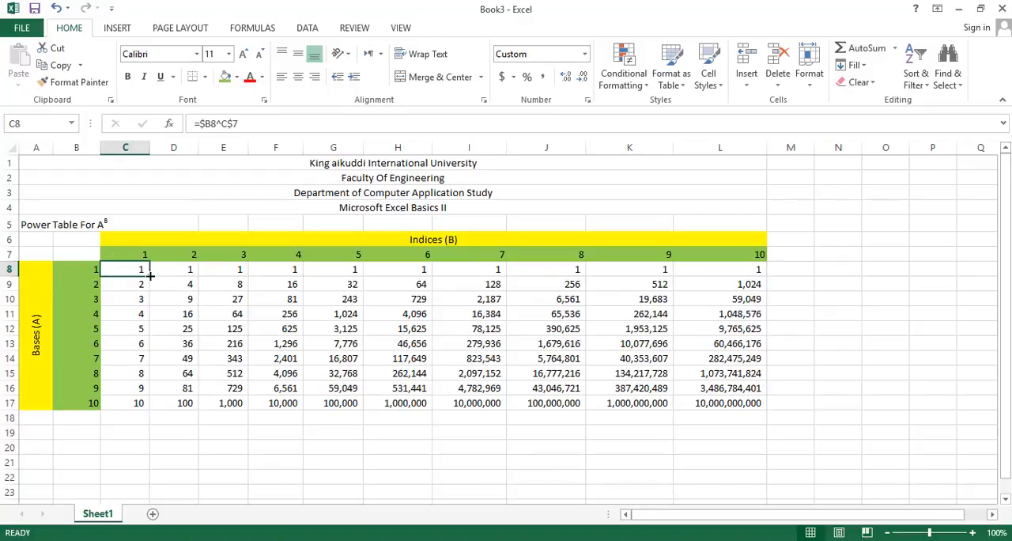
{"action": "left_click_drag", "start_coordinate": [150, 276], "coordinate": [747, 386]}
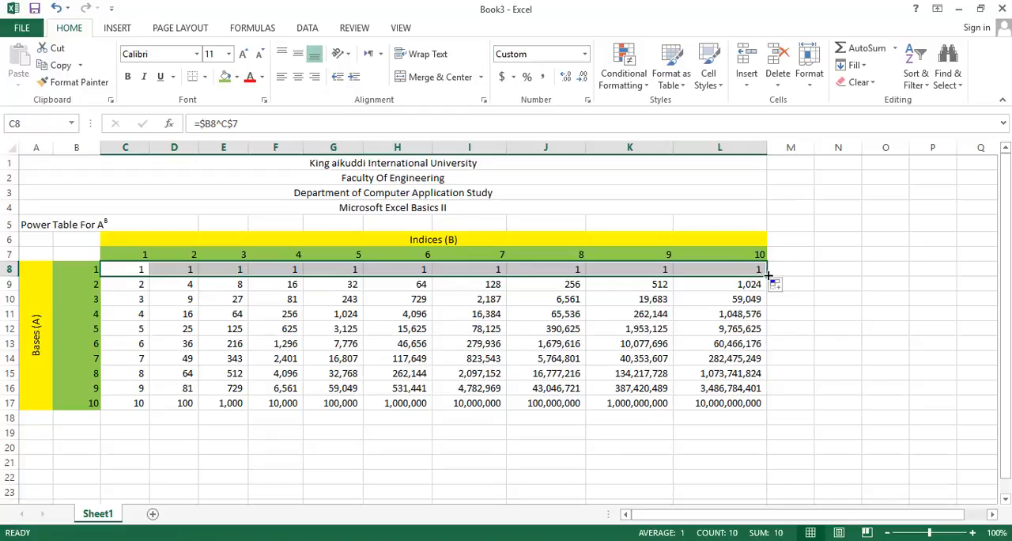
{"action": "left_click_drag", "start_coordinate": [767, 277], "coordinate": [759, 405]}
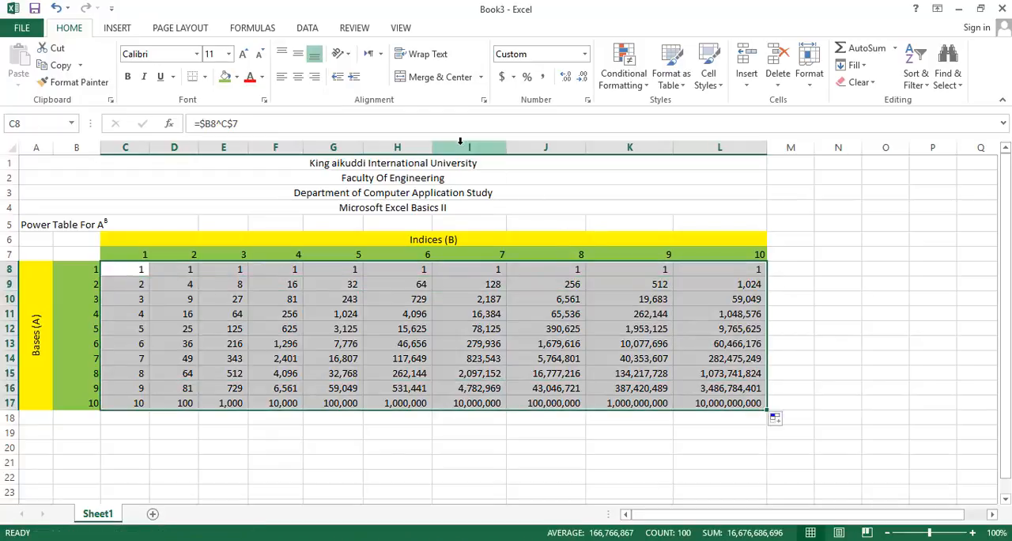
{"action": "left_click", "coordinate": [206, 77]}
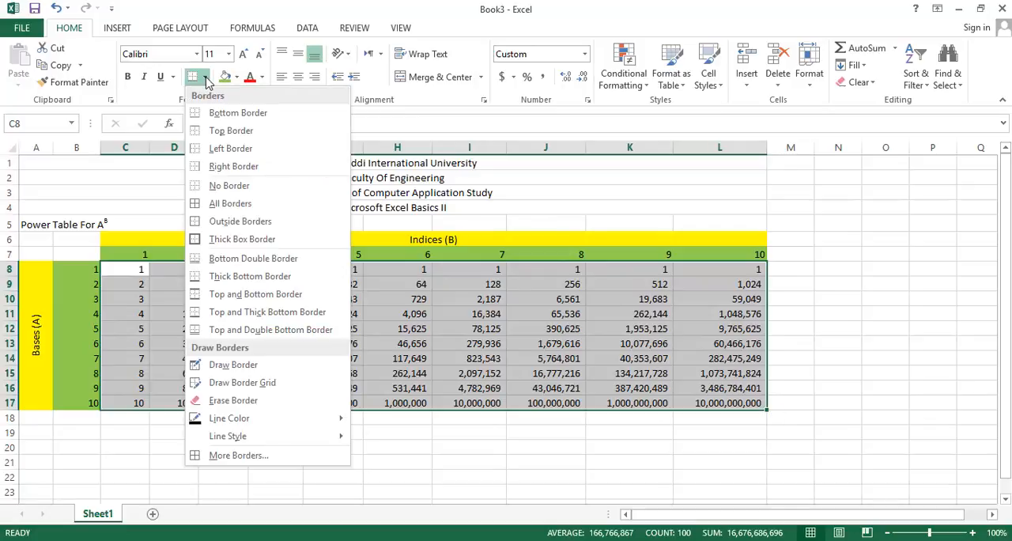
{"action": "left_click", "coordinate": [227, 204]}
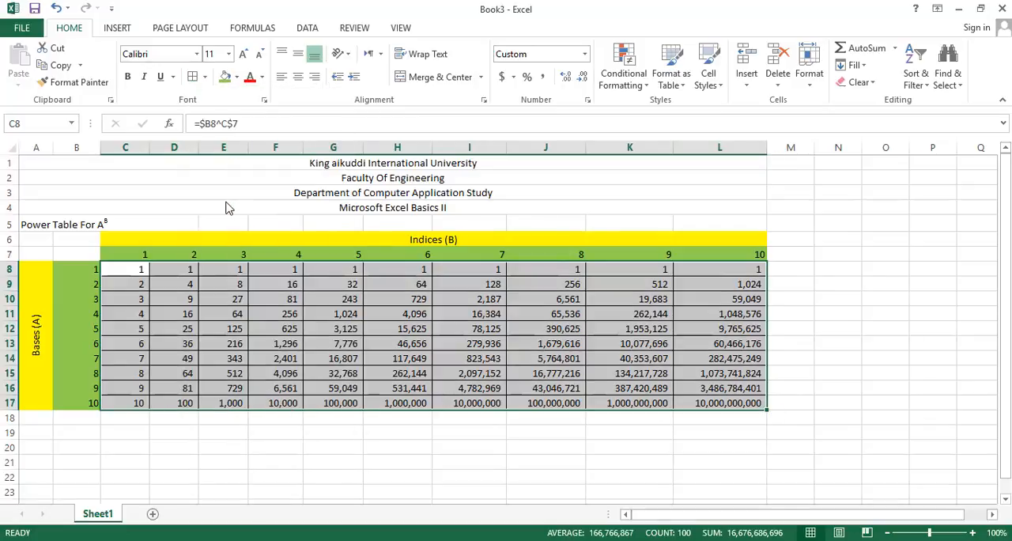
{"action": "left_click", "coordinate": [244, 422]}
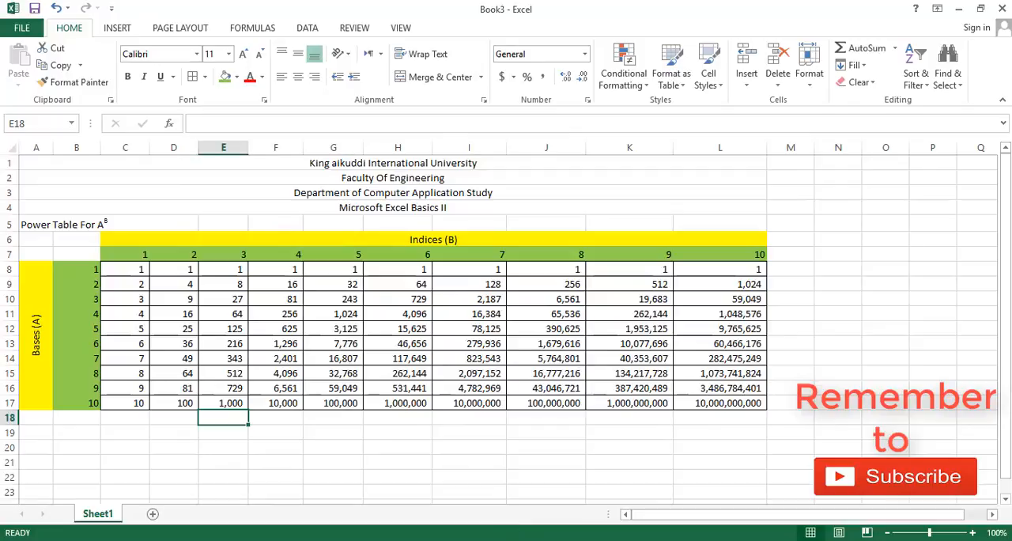
Use the Draw Border tool to draw borders along the edge between columns A and B, around B8 and around C7
{"action": "left_click", "coordinate": [565, 538]}
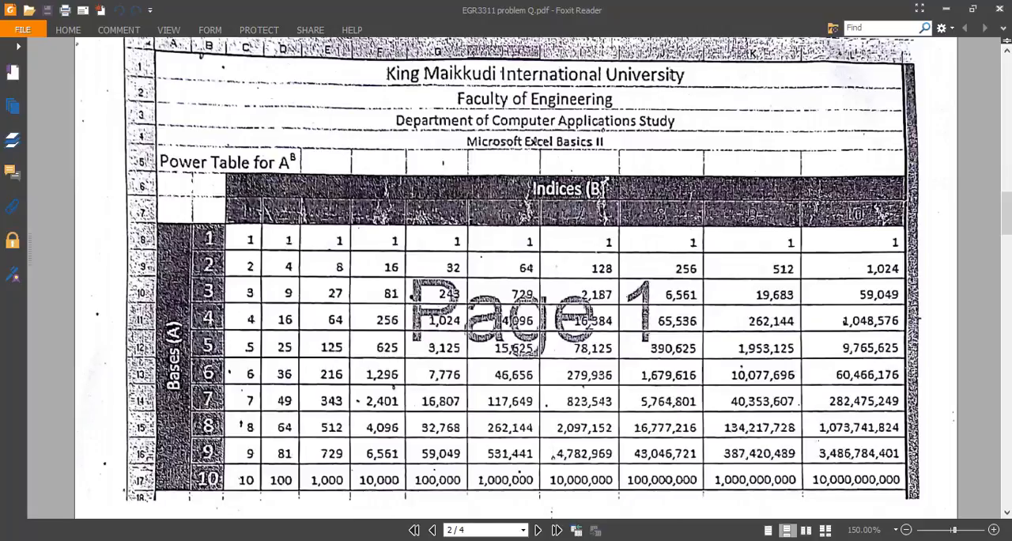
{"action": "left_click", "coordinate": [601, 487]}
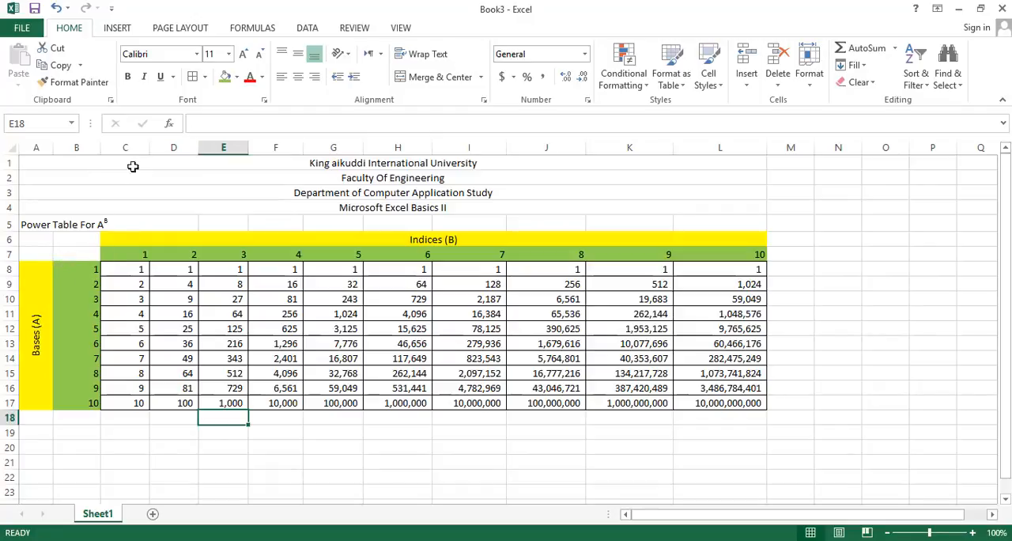
{"action": "left_click", "coordinate": [204, 77]}
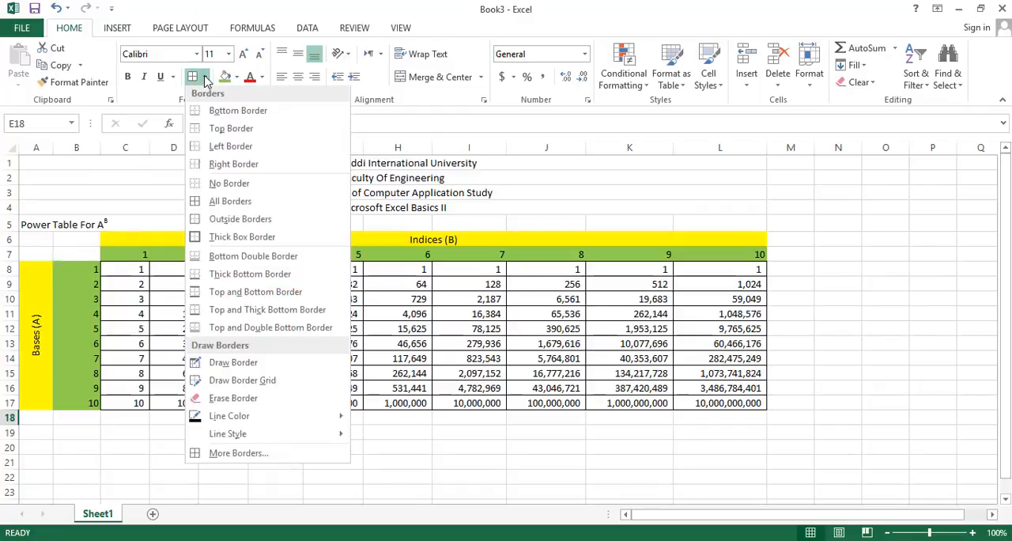
{"action": "left_click", "coordinate": [248, 367]}
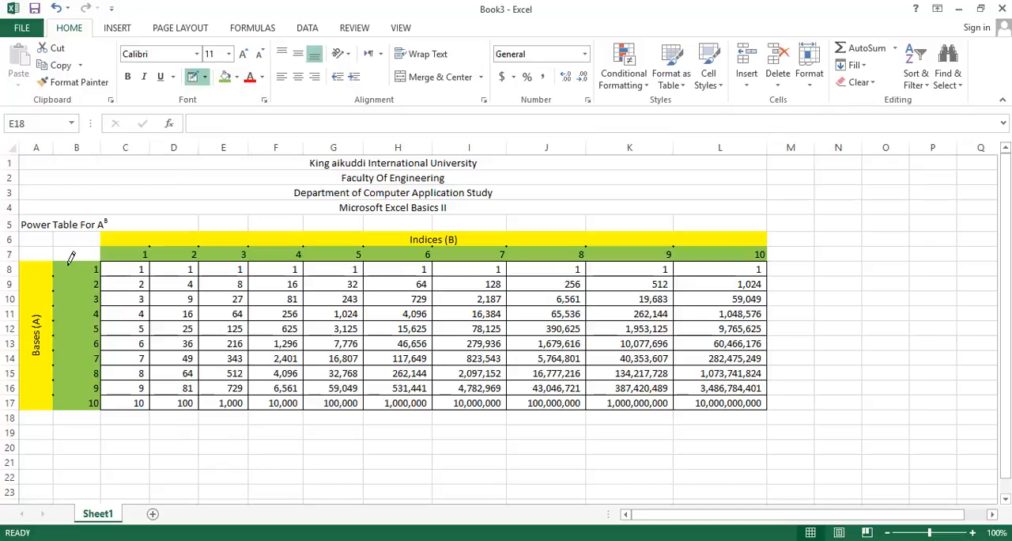
{"action": "left_click", "coordinate": [21, 267]}
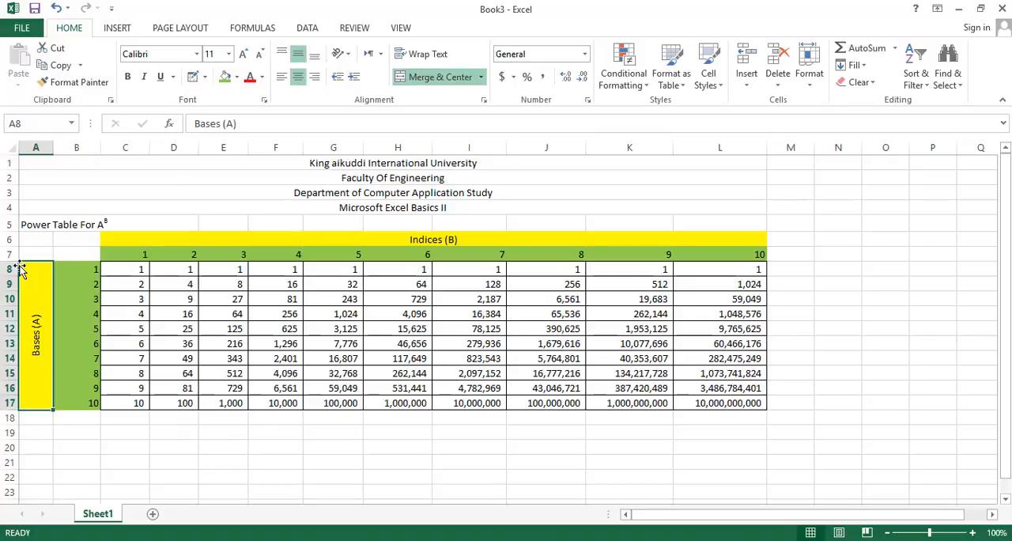
{"action": "left_click", "coordinate": [34, 244]}
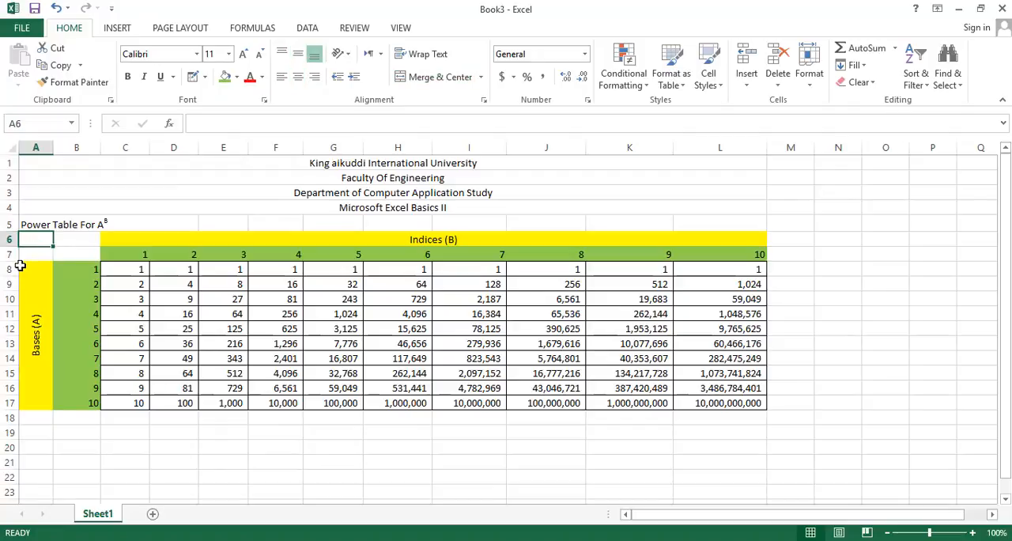
{"action": "left_click", "coordinate": [19, 265]}
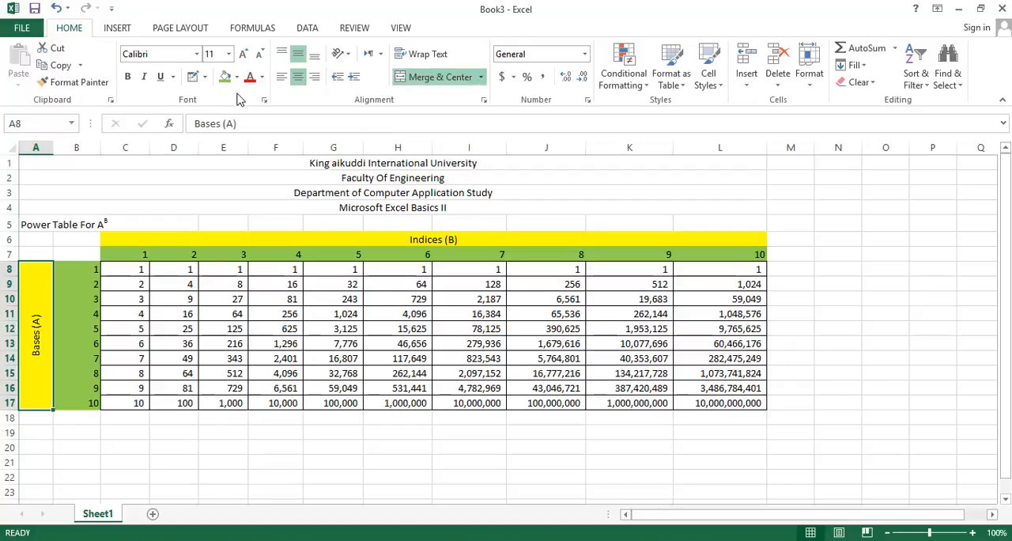
{"action": "left_click", "coordinate": [194, 77]}
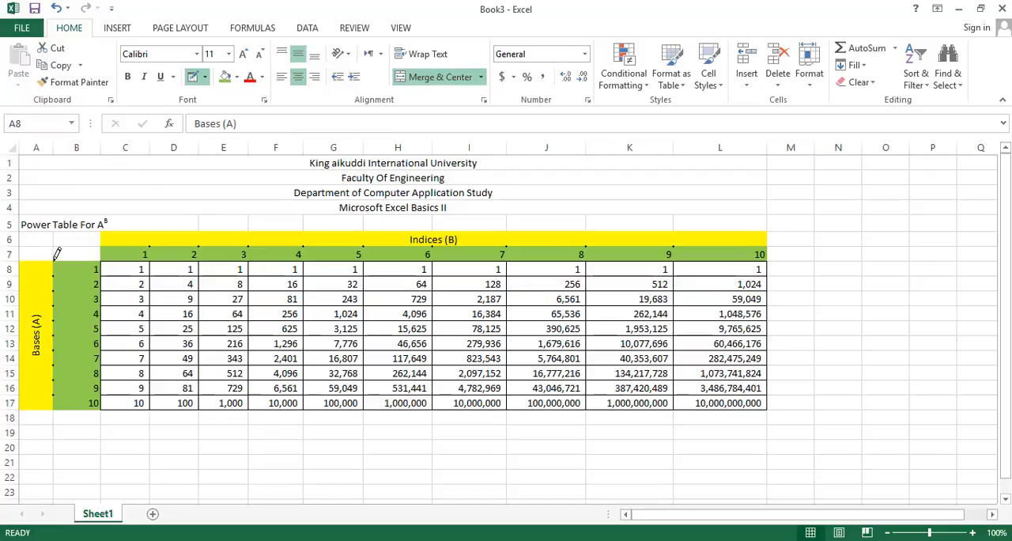
{"action": "left_click_drag", "start_coordinate": [55, 303], "coordinate": [53, 393]}
{"action": "left_click_drag", "start_coordinate": [77, 266], "coordinate": [96, 269]}
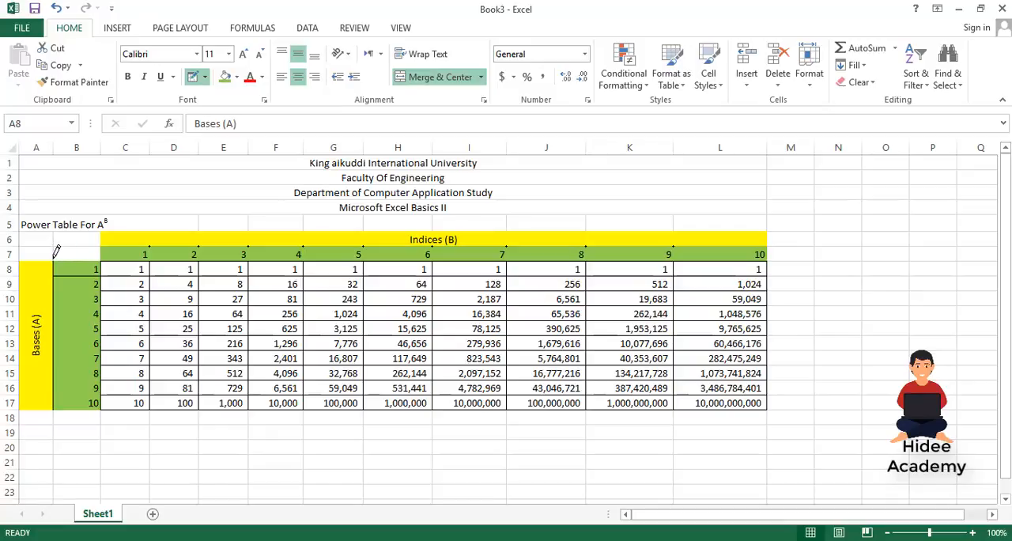
{"action": "left_click_drag", "start_coordinate": [56, 254], "coordinate": [82, 253]}
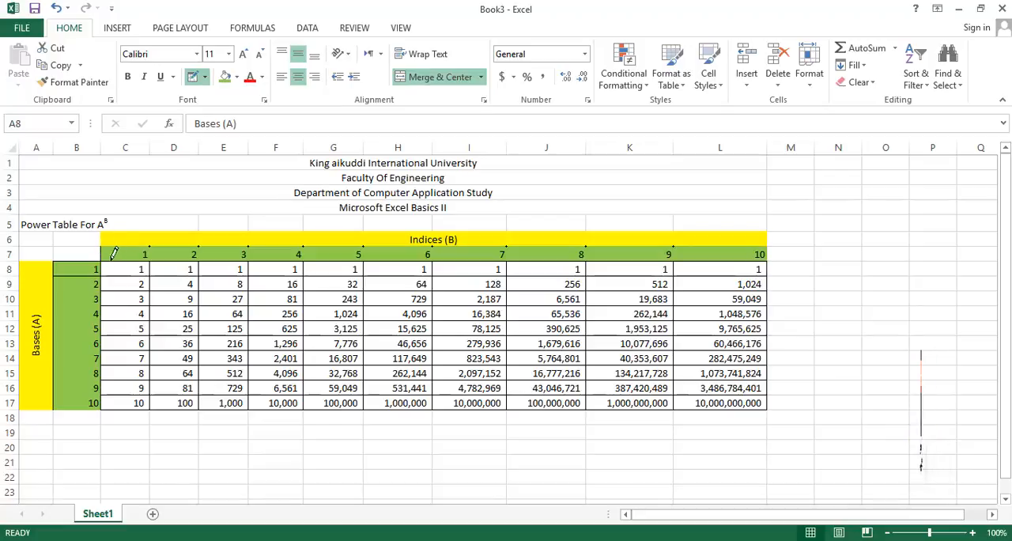
{"action": "left_click_drag", "start_coordinate": [110, 258], "coordinate": [126, 259]}
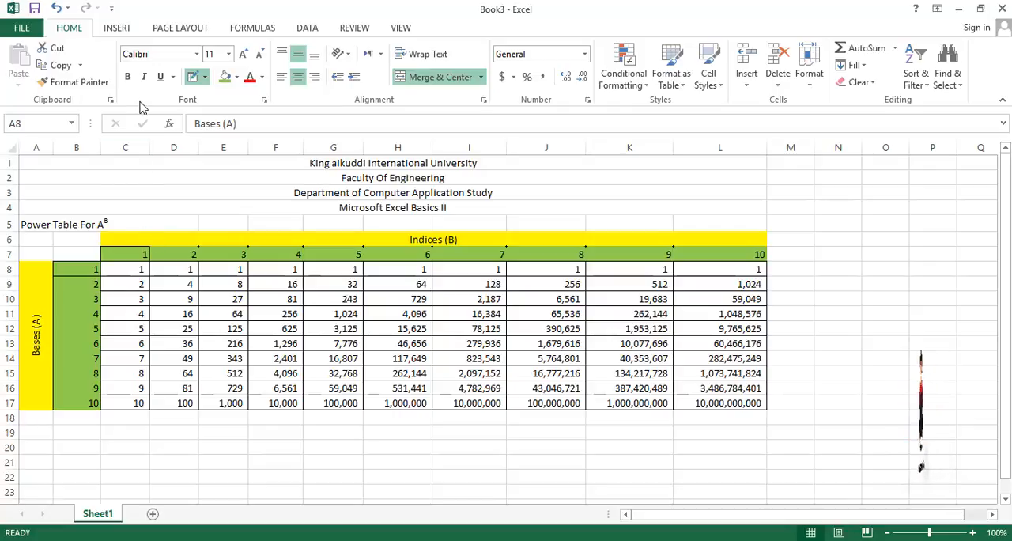
Refill the index formula from D7 to L7, and apply All Borders to D7:L7 and the merged Indices (B) heading
{"action": "left_click", "coordinate": [204, 77]}
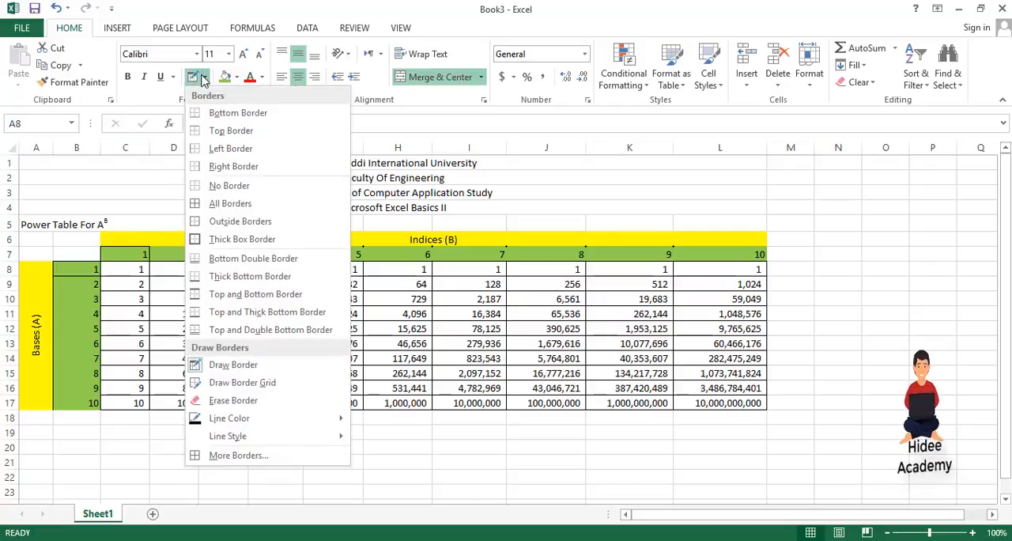
{"action": "left_click", "coordinate": [207, 364]}
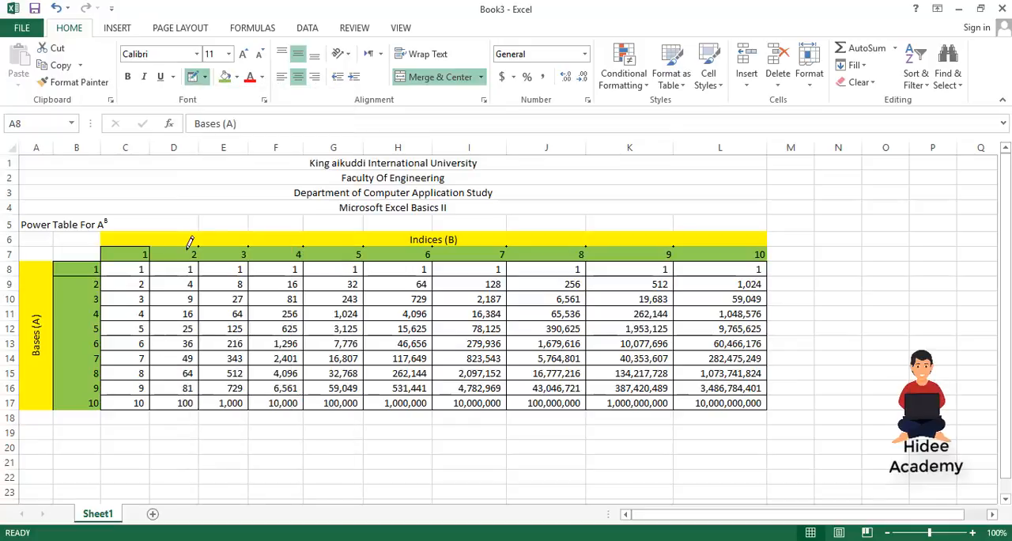
{"action": "key", "text": "Escape"}
{"action": "left_click", "coordinate": [179, 254]}
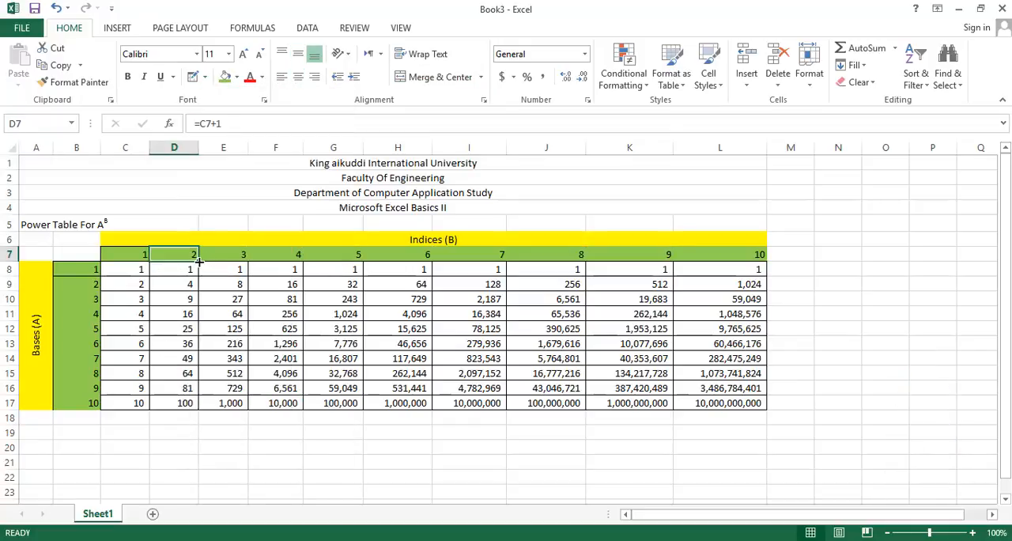
{"action": "left_click_drag", "start_coordinate": [199, 261], "coordinate": [757, 254]}
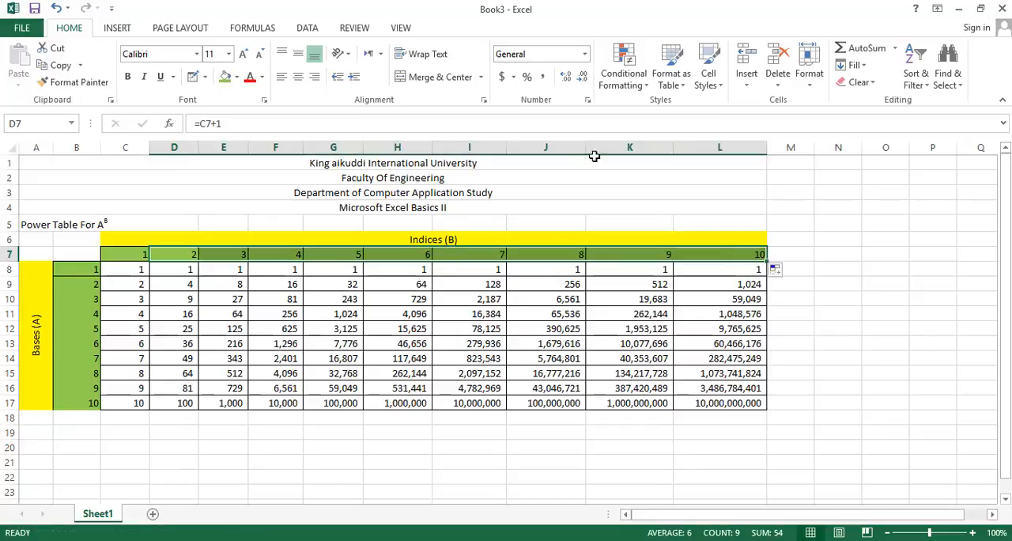
{"action": "left_click", "coordinate": [205, 77]}
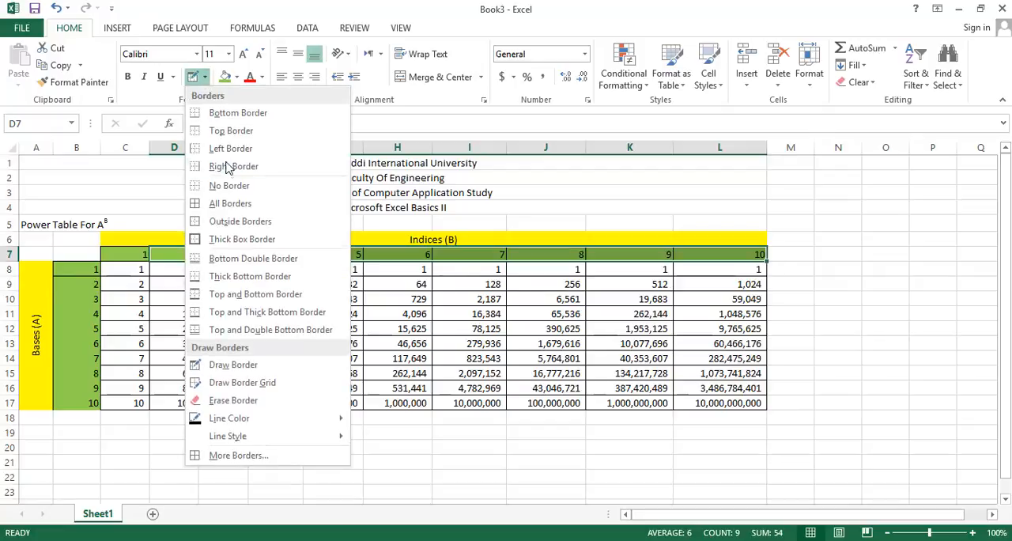
{"action": "left_click", "coordinate": [230, 205]}
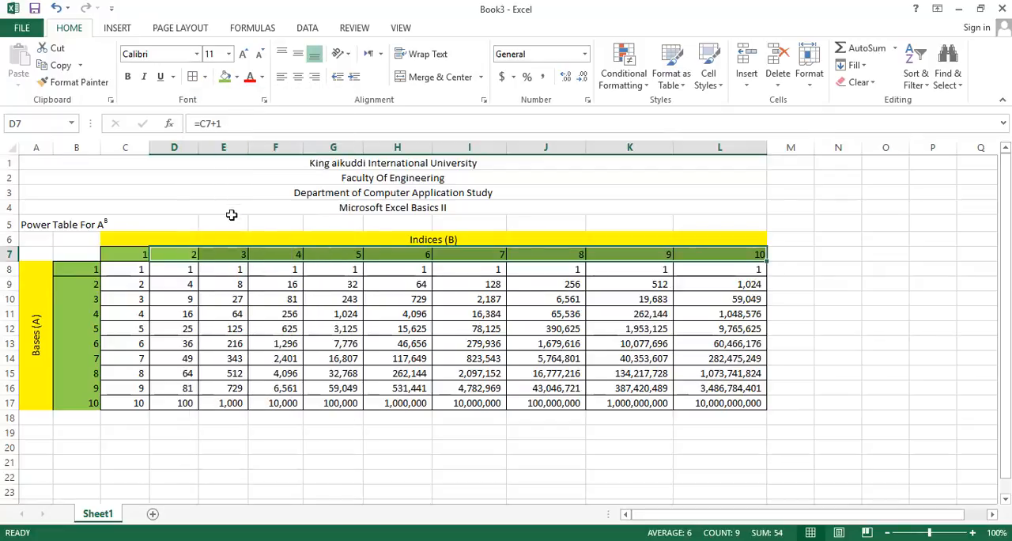
{"action": "left_click", "coordinate": [222, 237]}
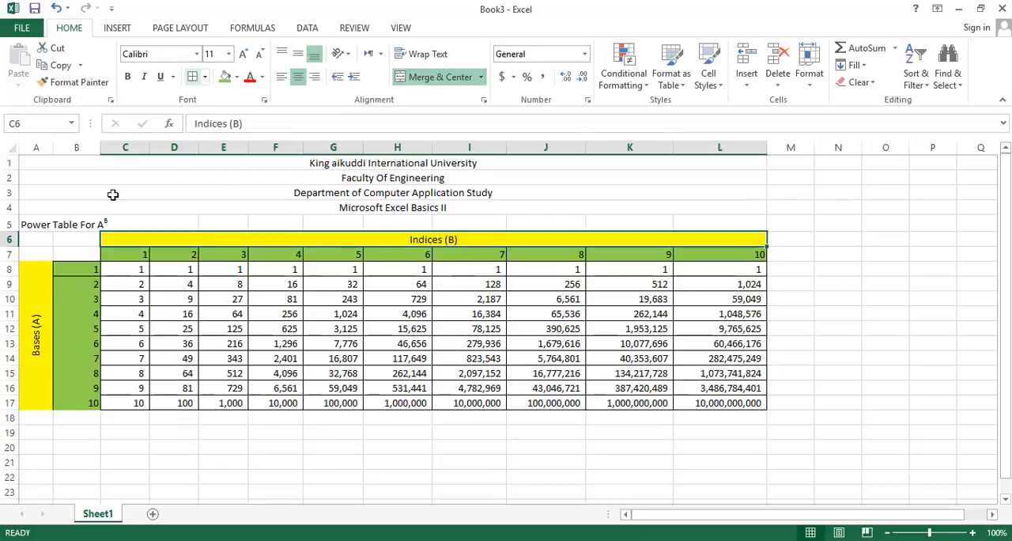
Refill the base formula from B9 down to B17, and apply All Borders to B9:B17 and the merged Bases (A) heading
{"action": "left_click", "coordinate": [77, 290]}
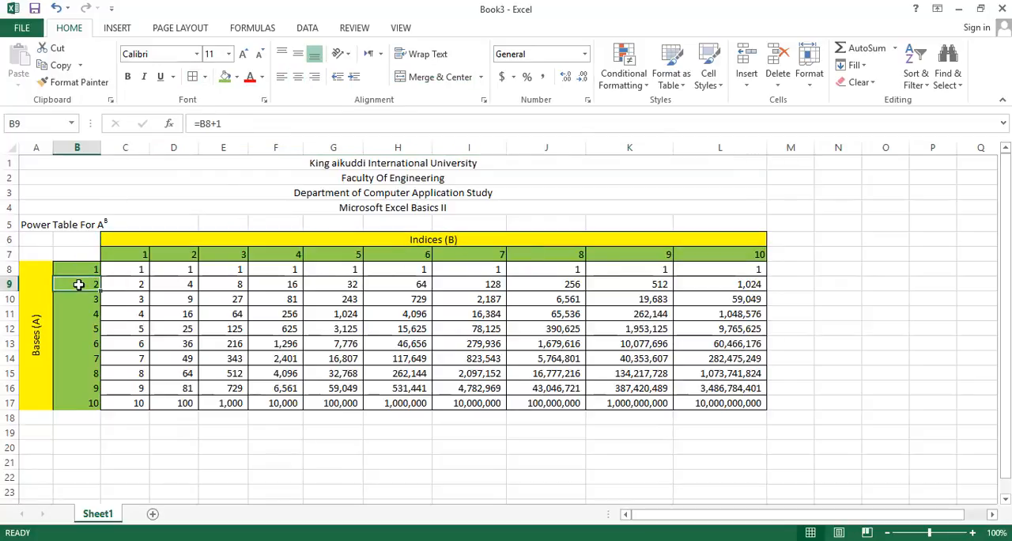
{"action": "left_click_drag", "start_coordinate": [98, 289], "coordinate": [102, 405]}
{"action": "left_click_drag", "start_coordinate": [102, 408], "coordinate": [102, 408]}
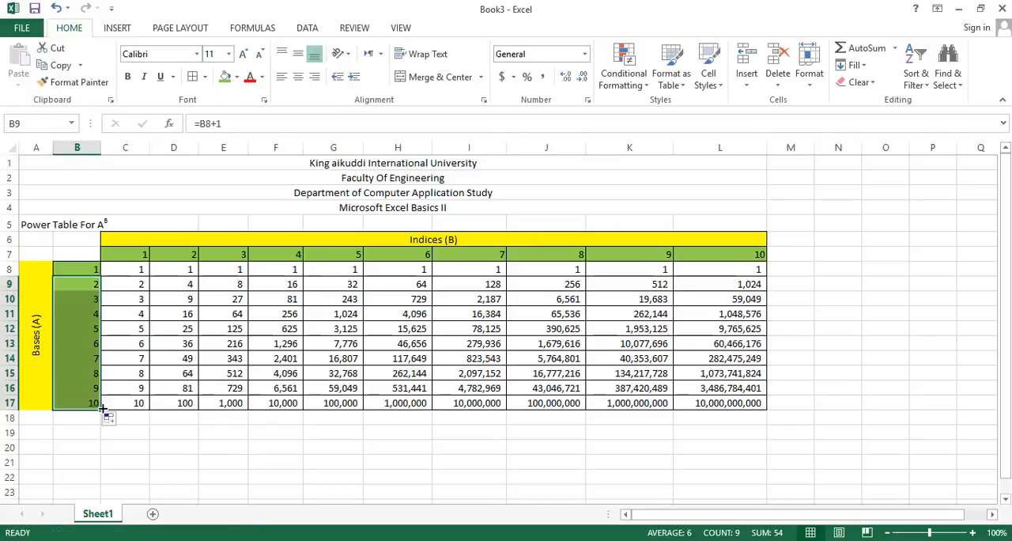
{"action": "left_click", "coordinate": [193, 79]}
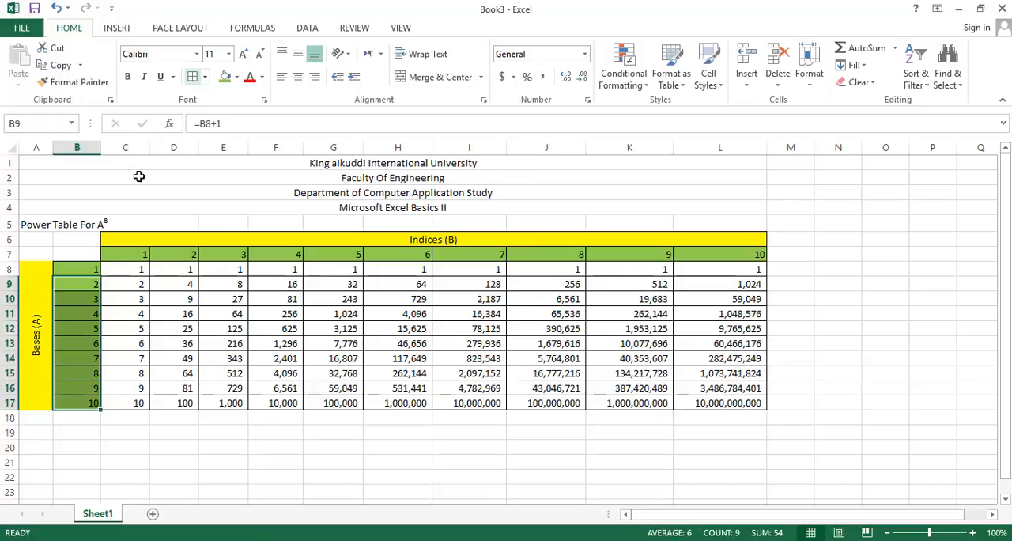
{"action": "left_click", "coordinate": [40, 317]}
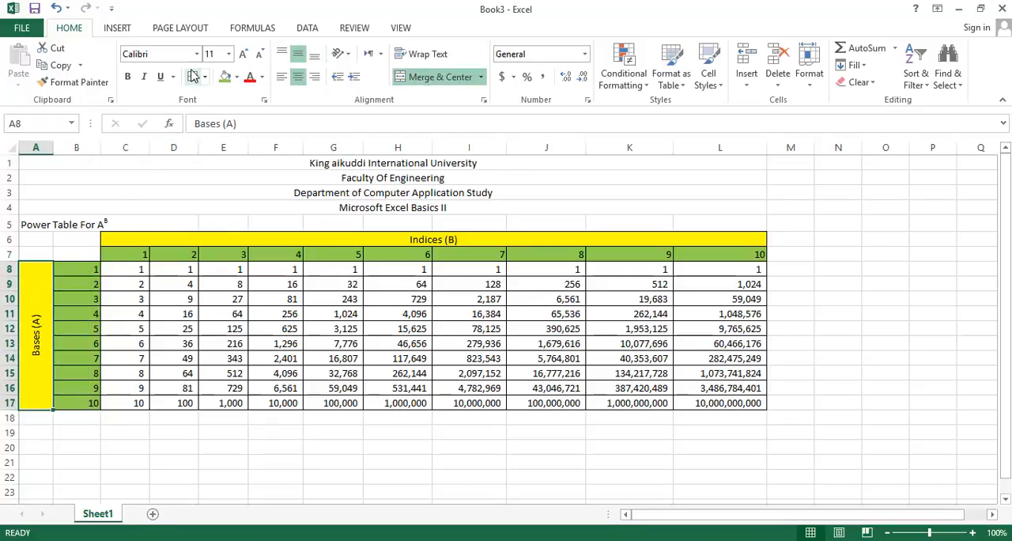
{"action": "left_click", "coordinate": [158, 463]}
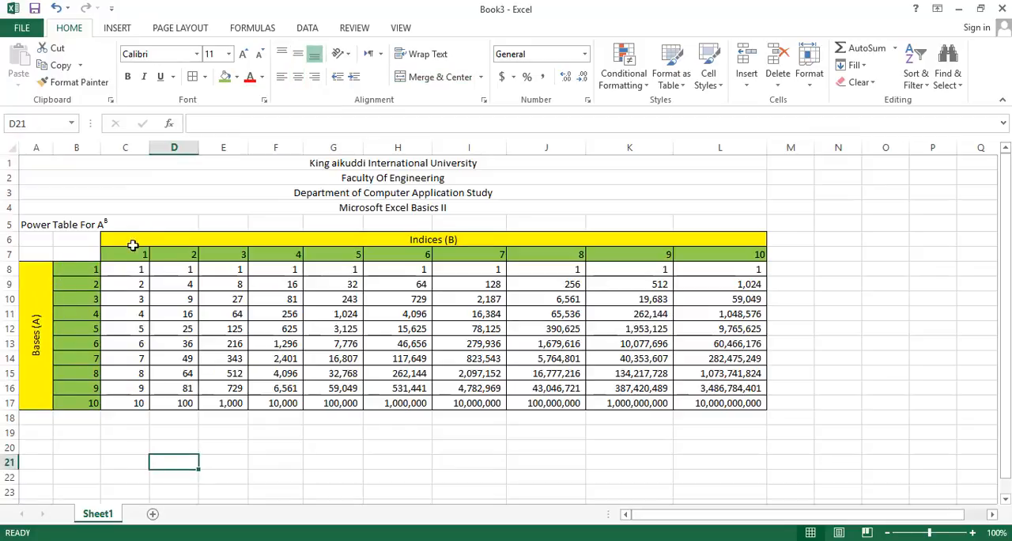
Inspect the contents of cells B9, D7, C7 and B8 in the base and index headers
{"action": "left_click", "coordinate": [90, 282]}
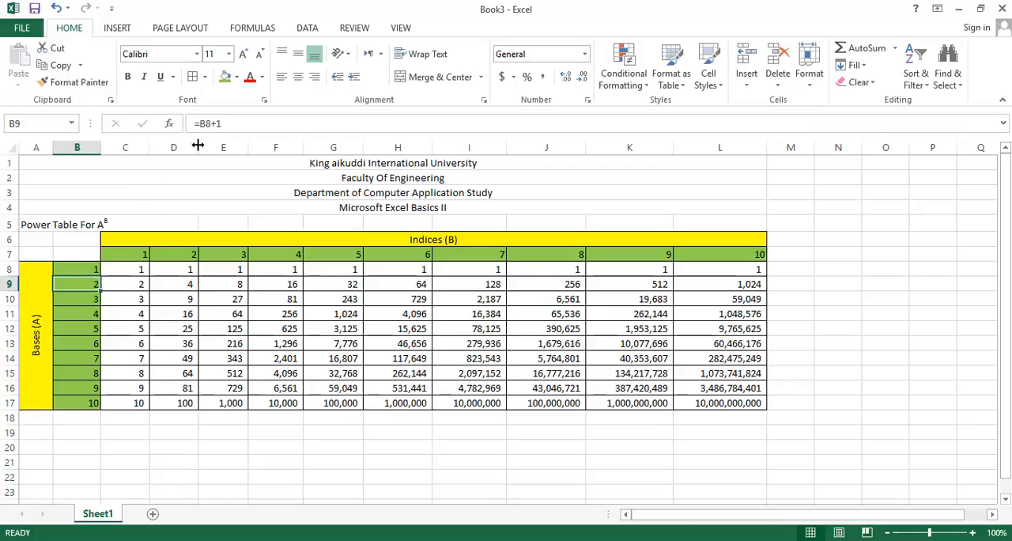
{"action": "left_click", "coordinate": [164, 256]}
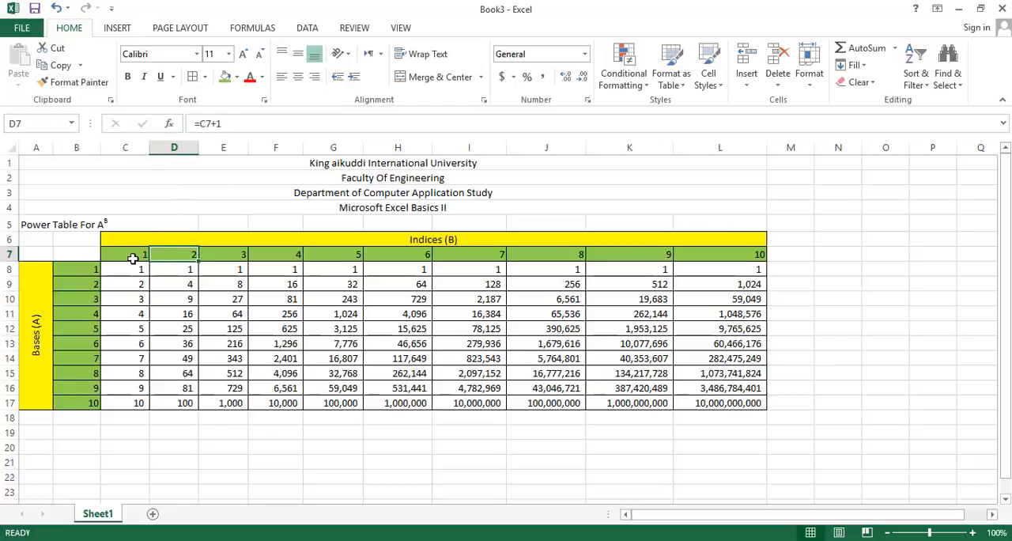
{"action": "left_click", "coordinate": [134, 252]}
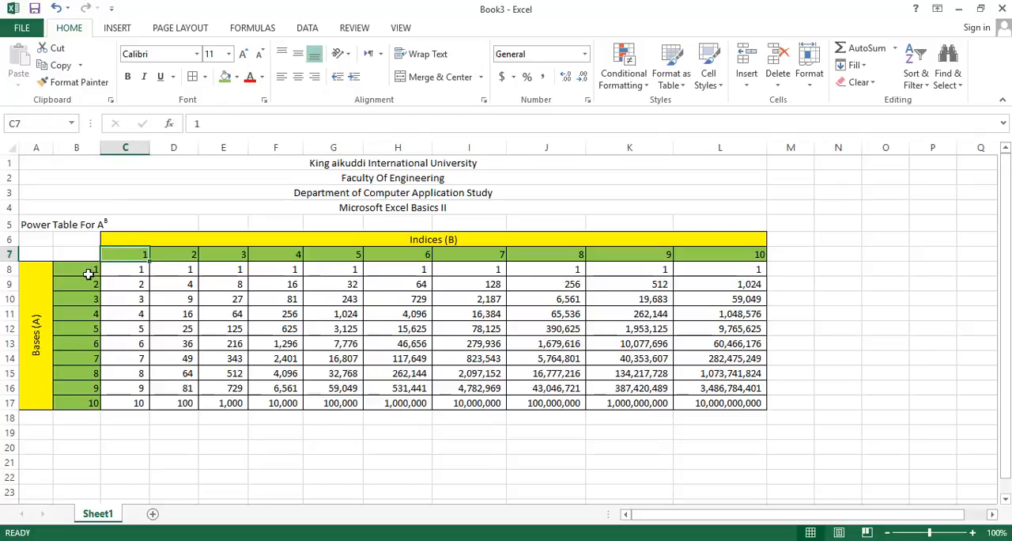
{"action": "left_click", "coordinate": [85, 271]}
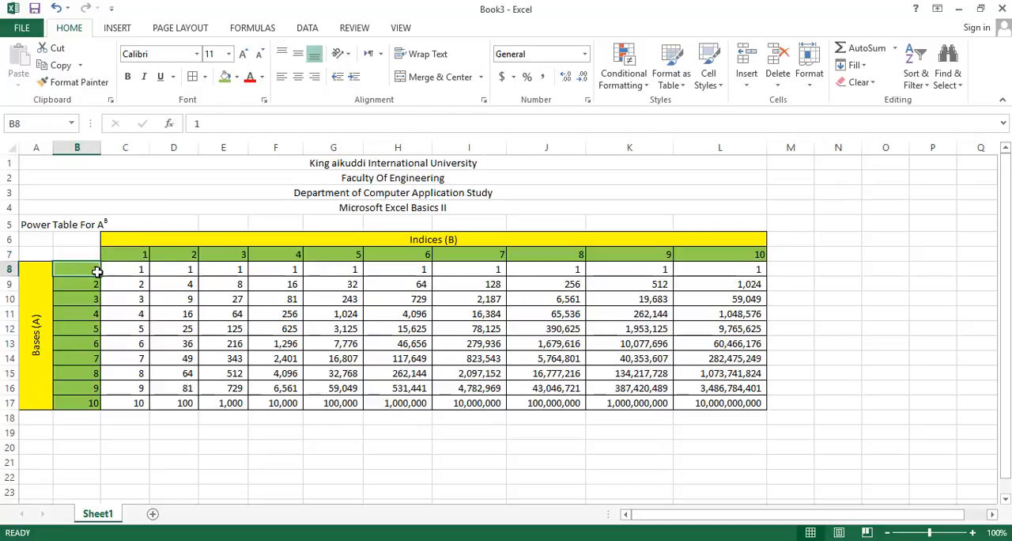
{"action": "left_click_drag", "start_coordinate": [100, 275], "coordinate": [101, 422]}
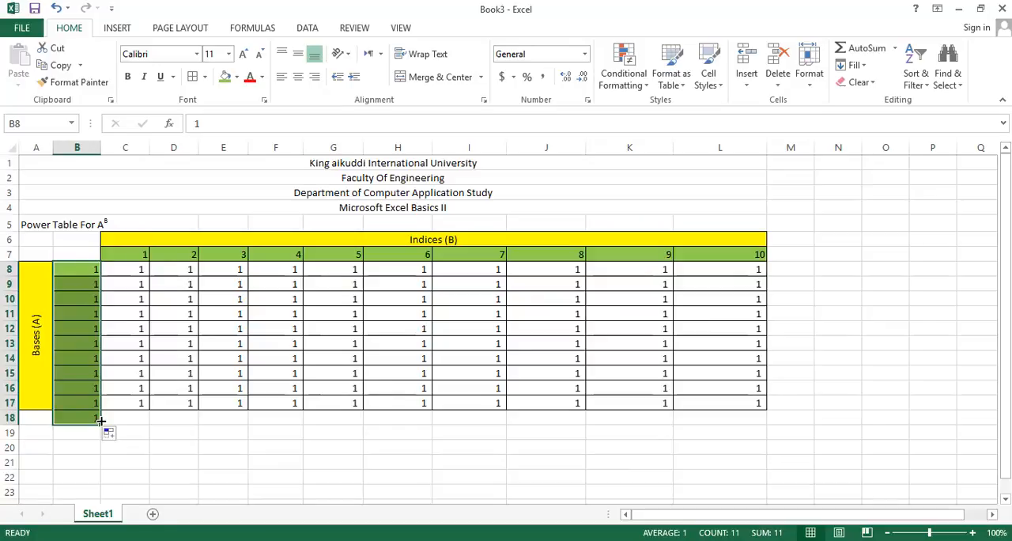
{"action": "key", "text": "ctrl+z"}
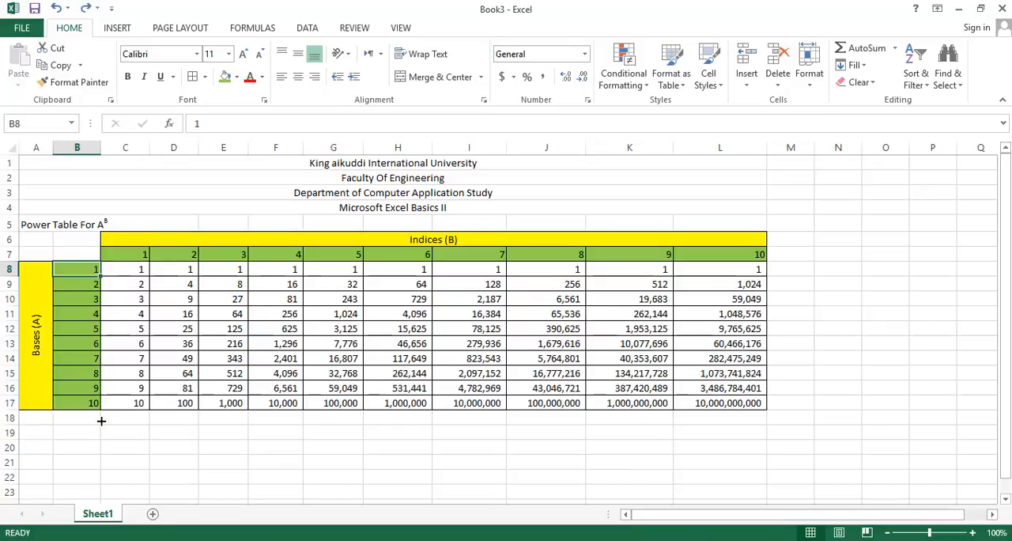
{"action": "left_click", "coordinate": [138, 443]}
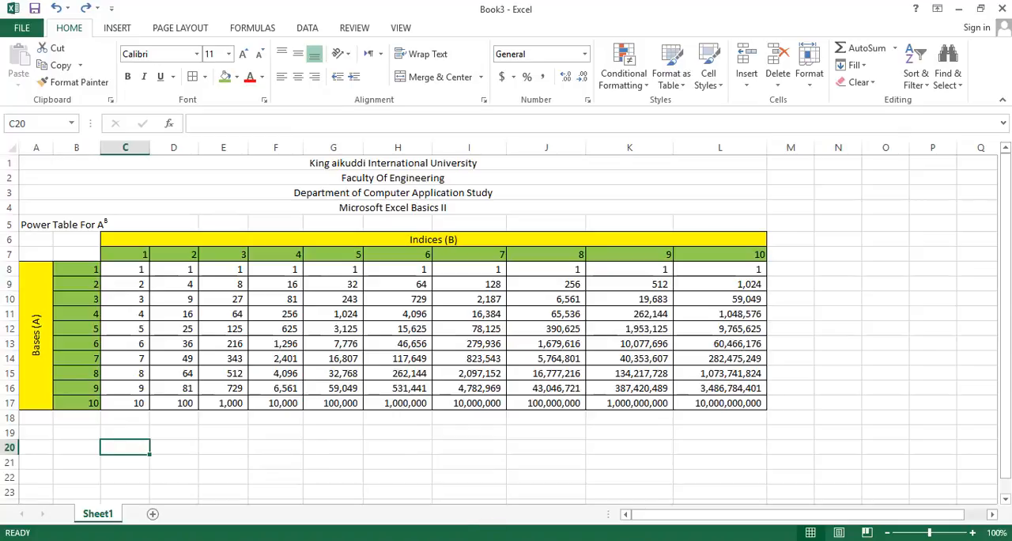
Check the power table in the Foxit Reader PDF, and apply All Borders to the merged title rows 1 to 4 in Excel
{"action": "key", "text": "alt+Tab"}
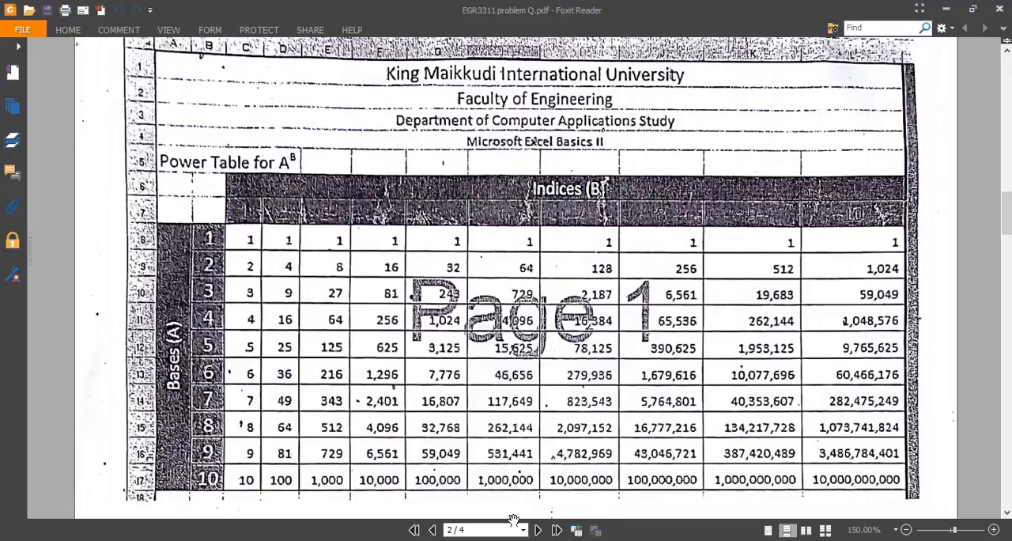
{"action": "key", "text": "alt+Tab"}
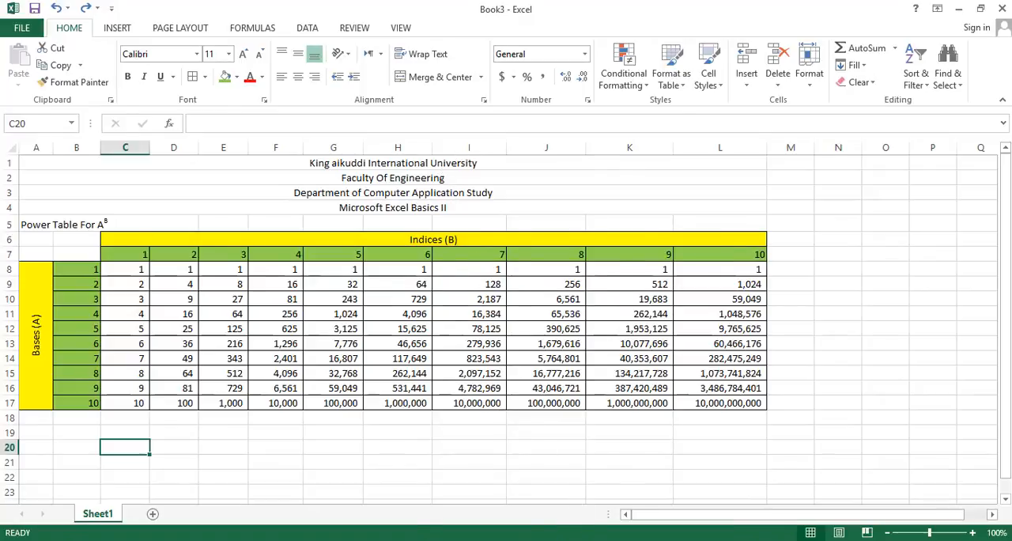
{"action": "key", "text": "alt+Tab"}
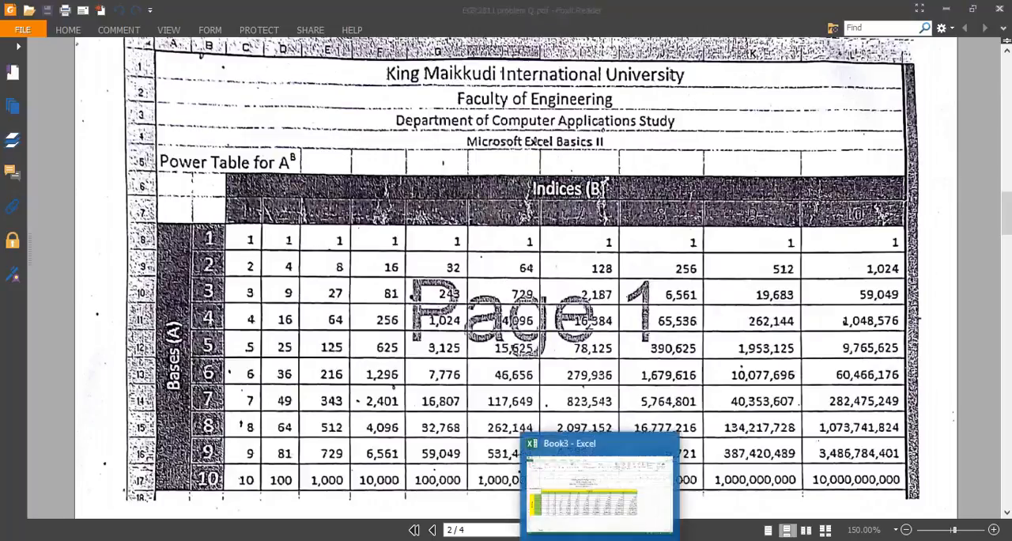
{"action": "left_click", "coordinate": [600, 539]}
{"action": "left_click", "coordinate": [405, 163]}
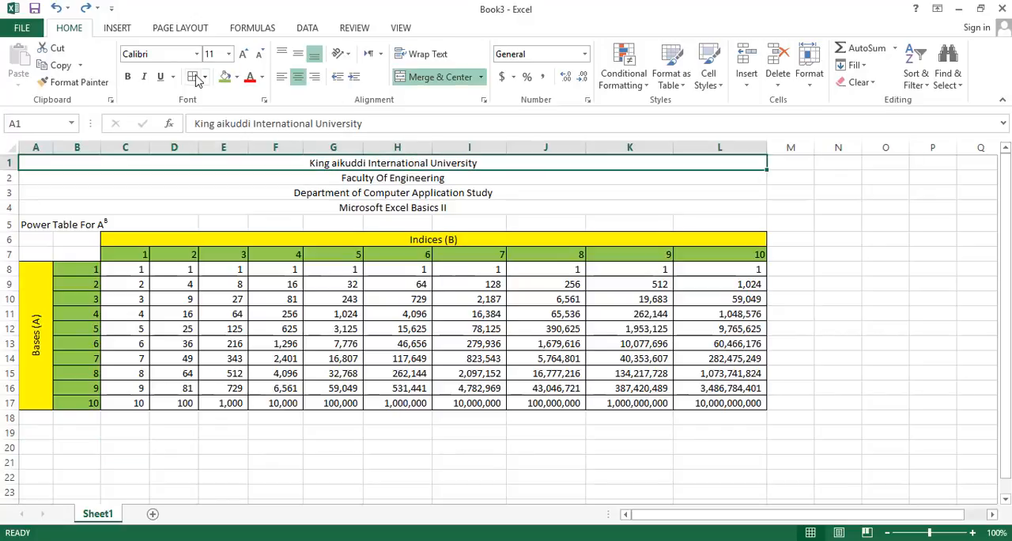
{"action": "left_click", "coordinate": [214, 181]}
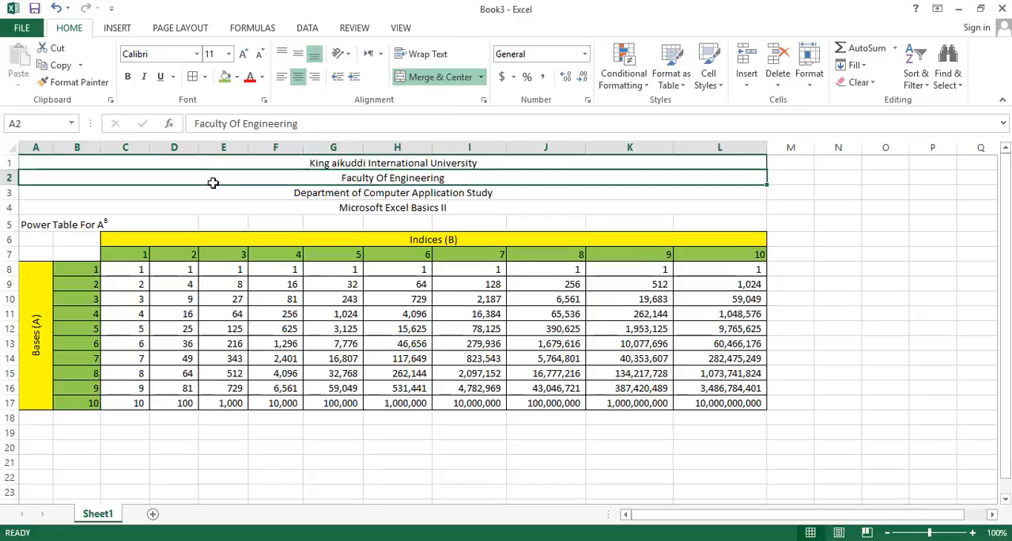
{"action": "left_click", "coordinate": [192, 77]}
{"action": "left_click", "coordinate": [178, 193]}
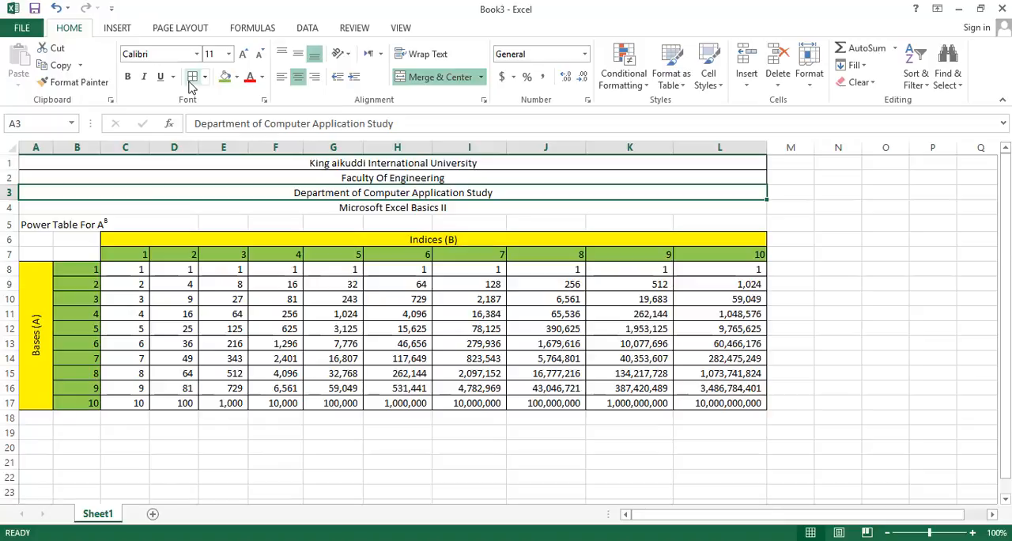
{"action": "left_click", "coordinate": [181, 206]}
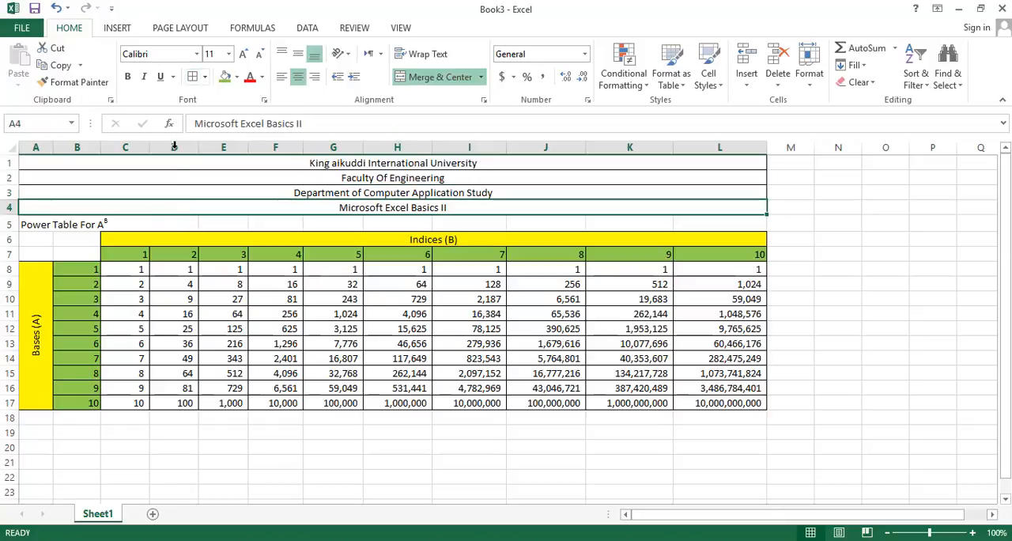
Apply All Borders to the merged power table caption in A5 and to E5:L5, and compare the sheet with the PDF table
{"action": "left_click", "coordinate": [176, 217]}
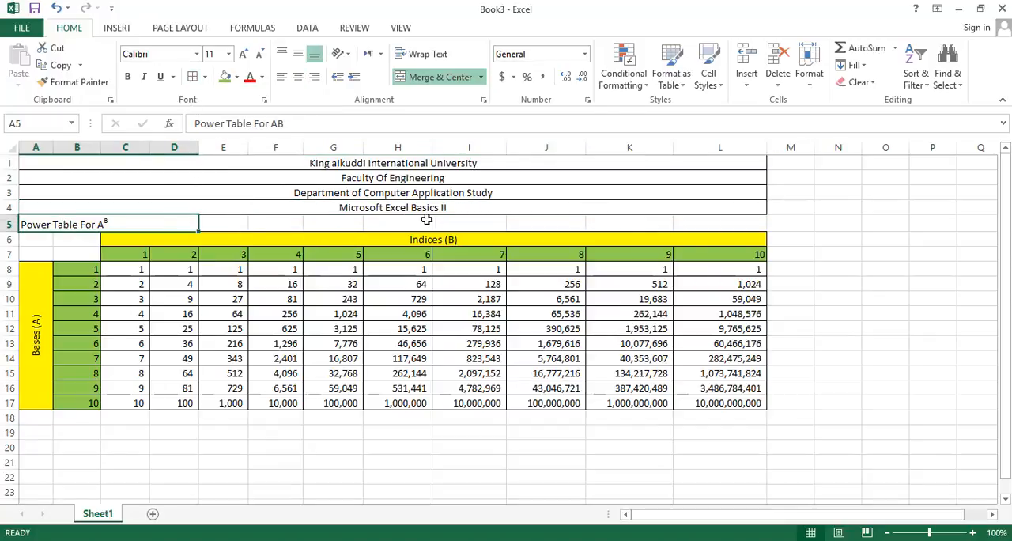
{"action": "left_click", "coordinate": [234, 222]}
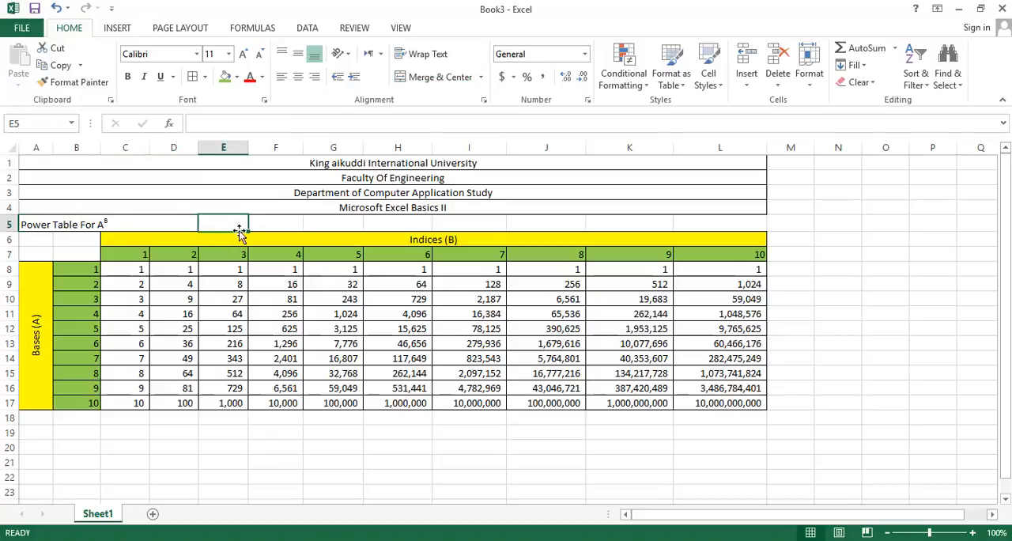
{"action": "left_click_drag", "start_coordinate": [247, 231], "coordinate": [247, 232]}
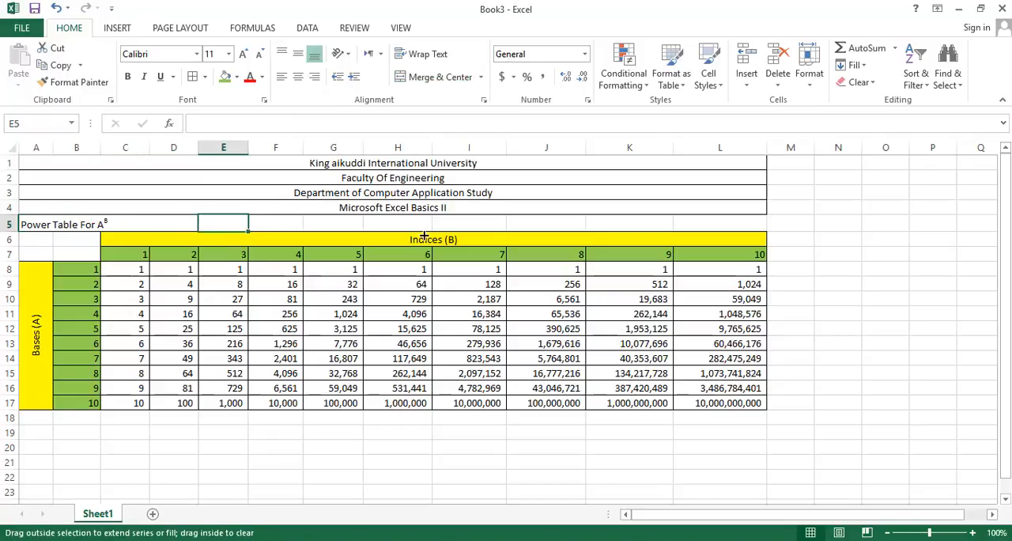
{"action": "left_click_drag", "start_coordinate": [424, 236], "coordinate": [756, 235]}
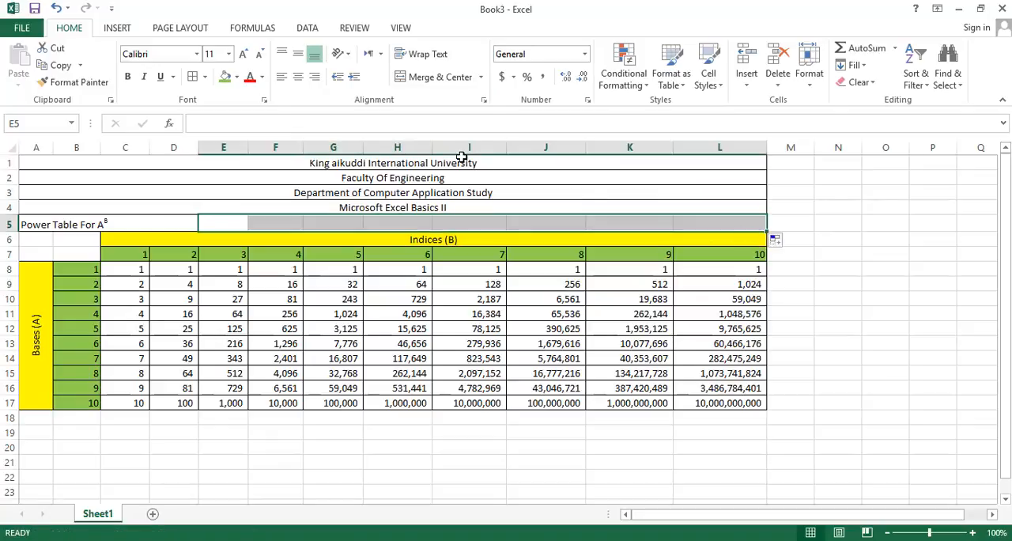
{"action": "left_click", "coordinate": [190, 79]}
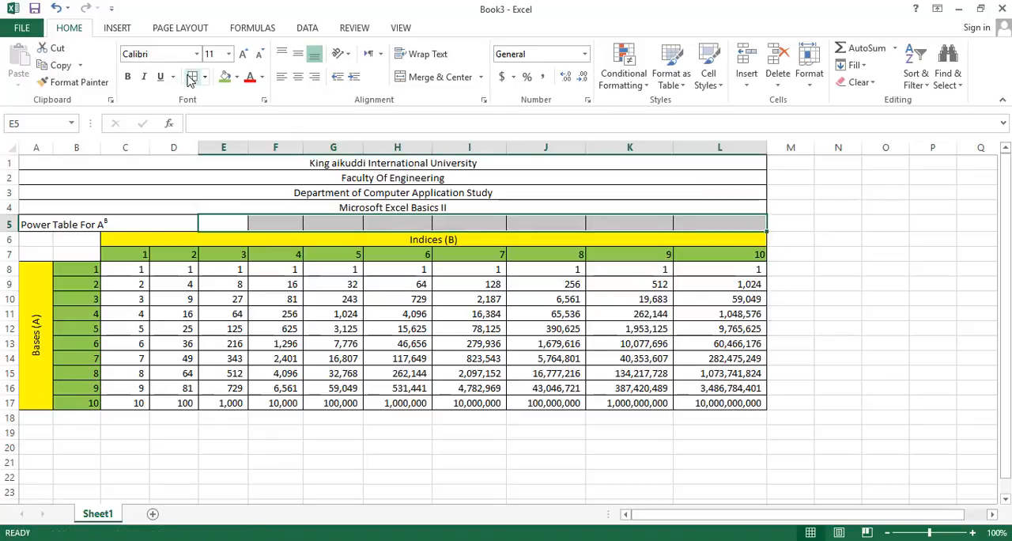
{"action": "left_click", "coordinate": [800, 258]}
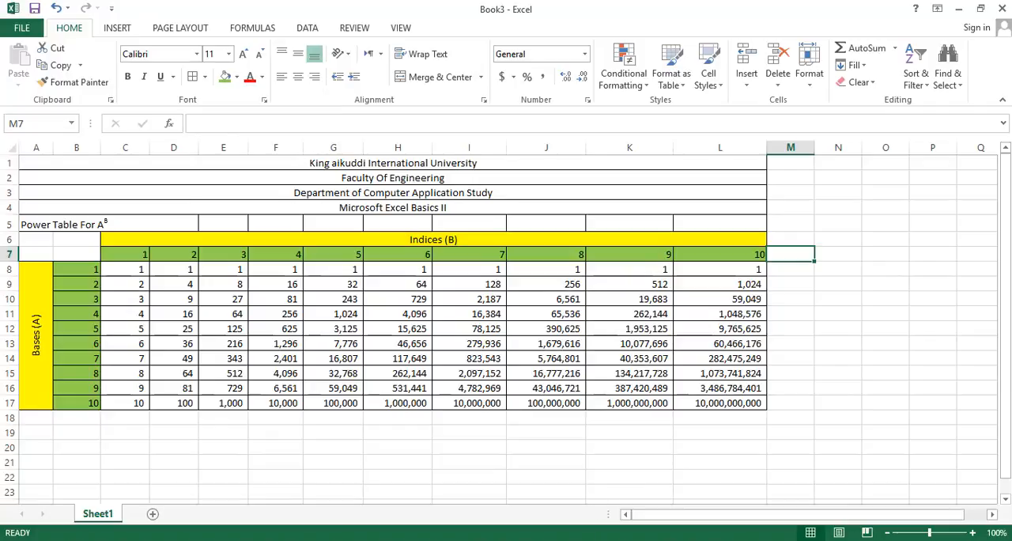
{"action": "key", "text": "alt+Tab"}
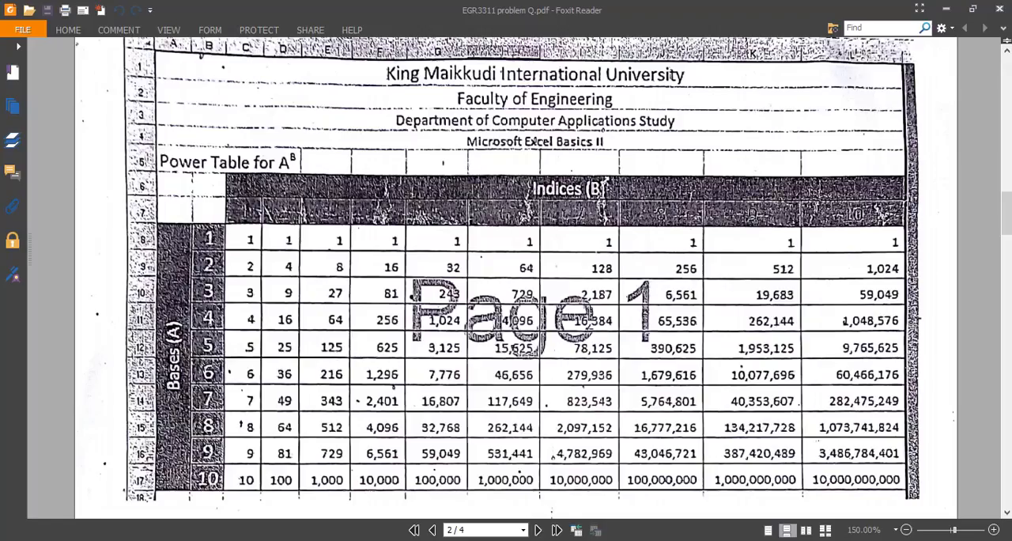
{"action": "key", "text": "alt+Tab"}
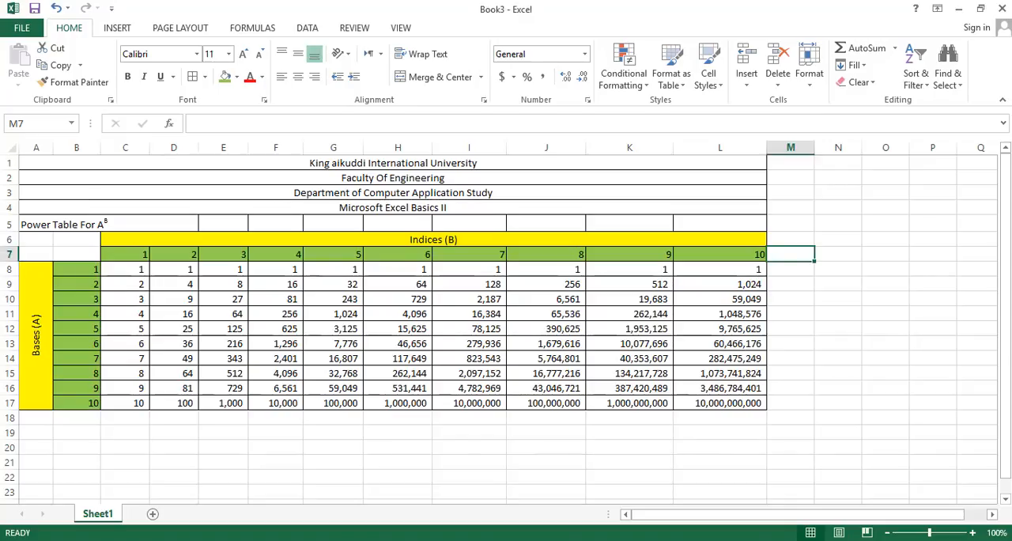